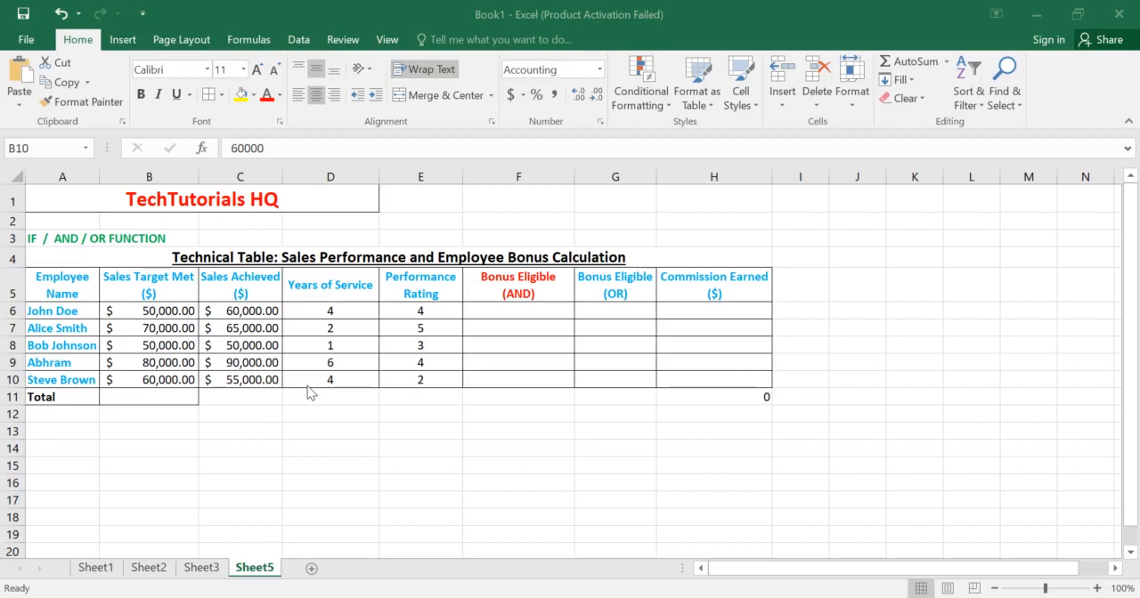
Step: Examine the Bonus Eligible (OR) and Bonus Eligible (AND) columns that are to be filled in the sales performance table
left_click(105, 237)
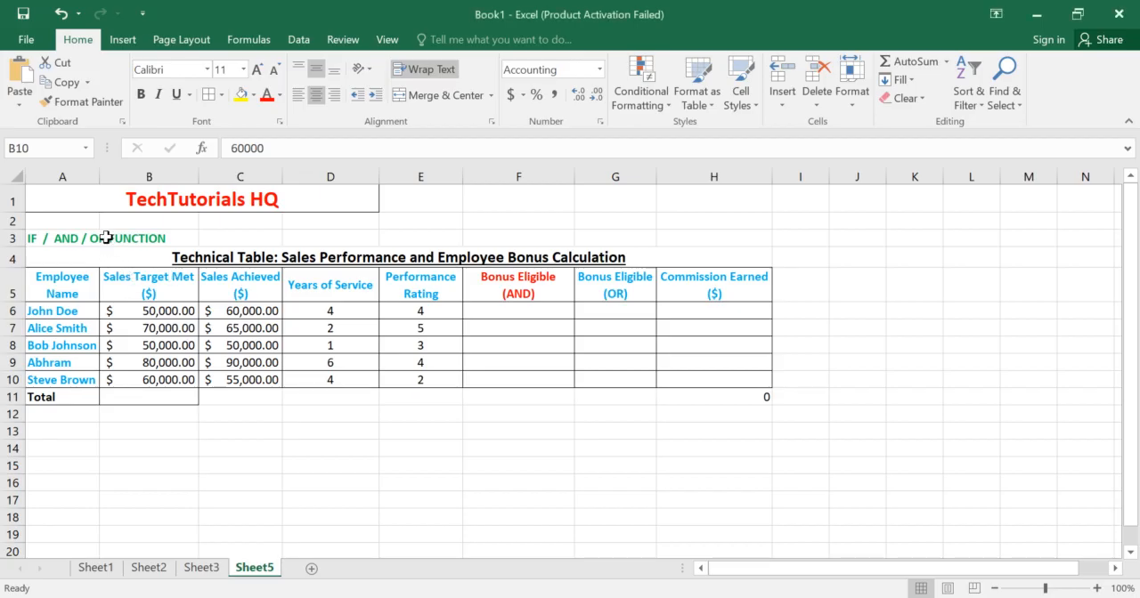
left_click(588, 287)
left_click(594, 308)
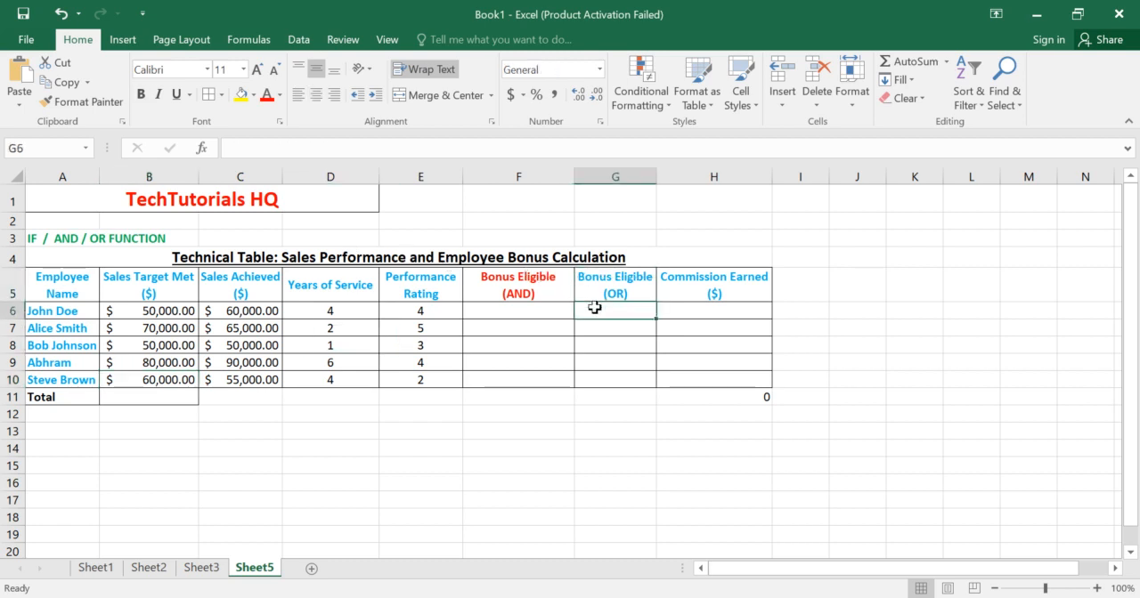
left_click(596, 328)
left_click(596, 343)
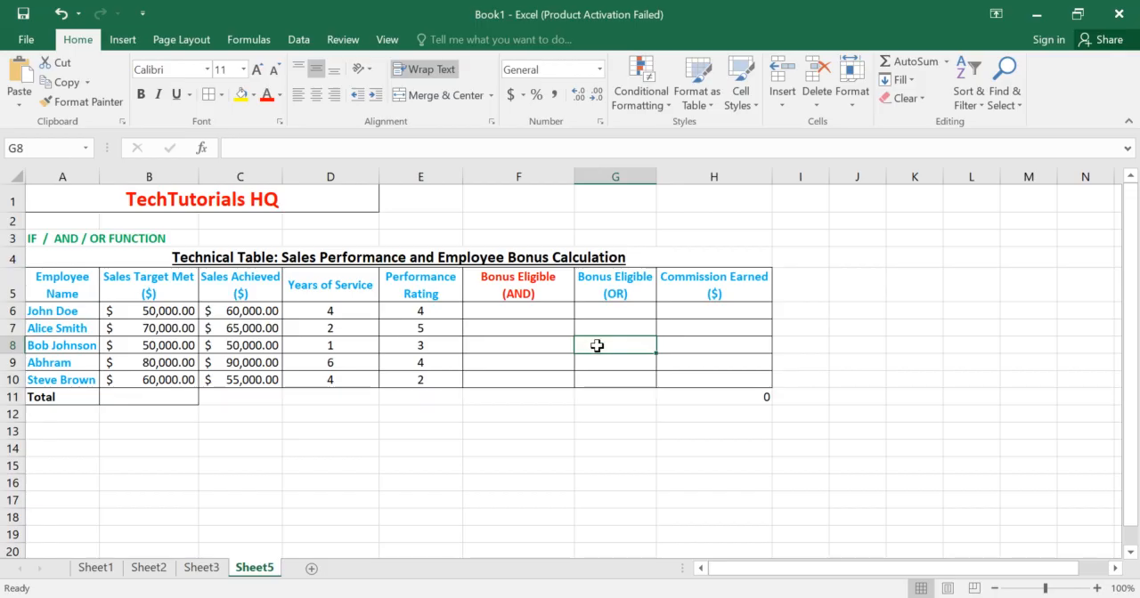
left_click(596, 359)
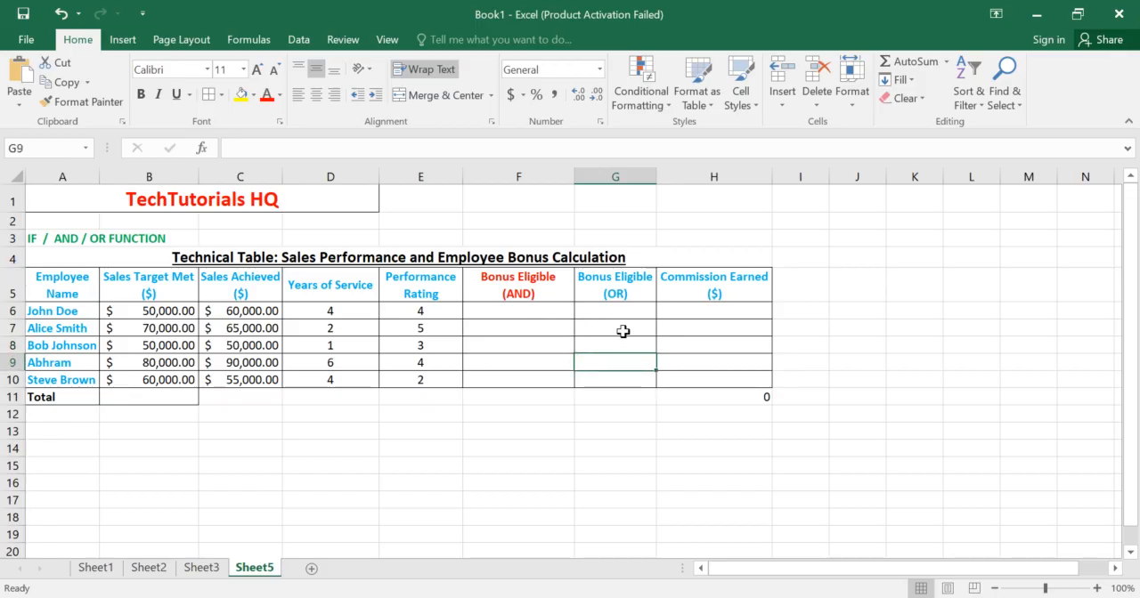
left_click(612, 346)
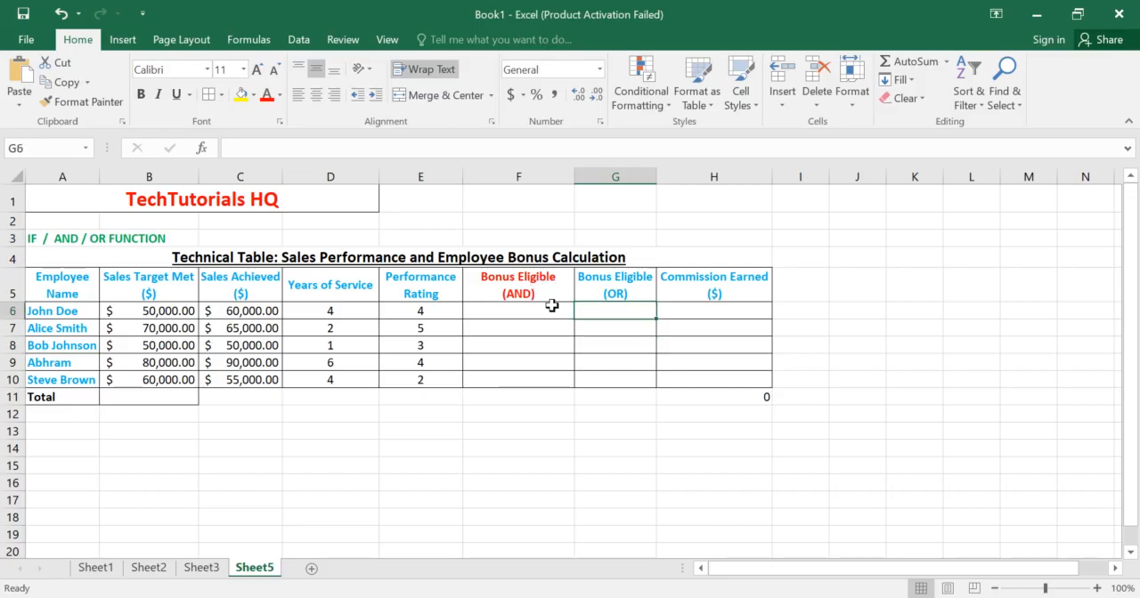
left_click(546, 298)
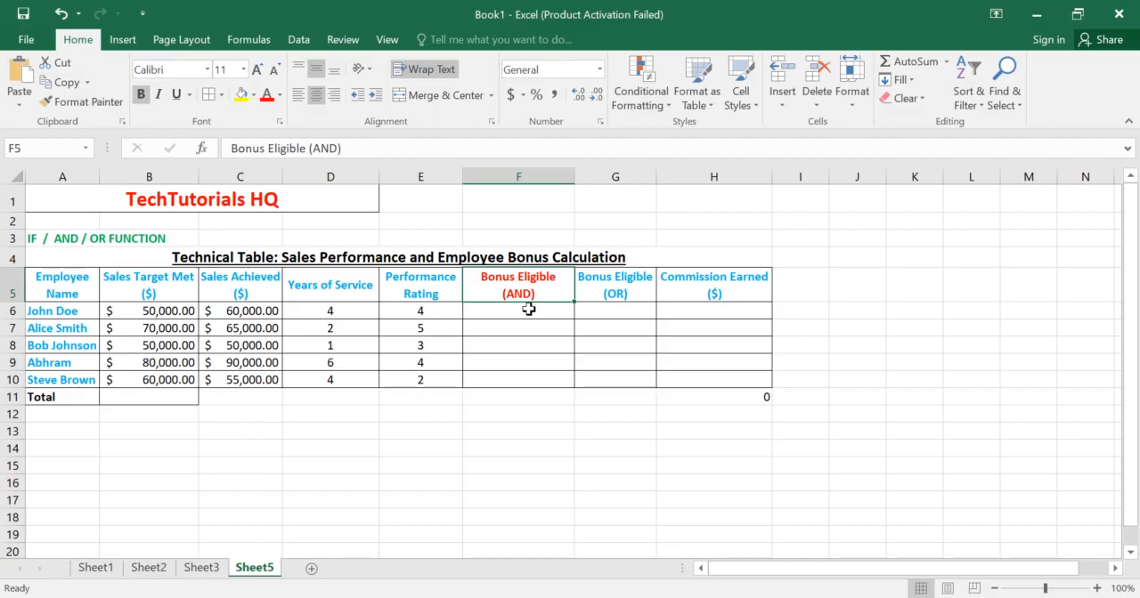
left_click(529, 309)
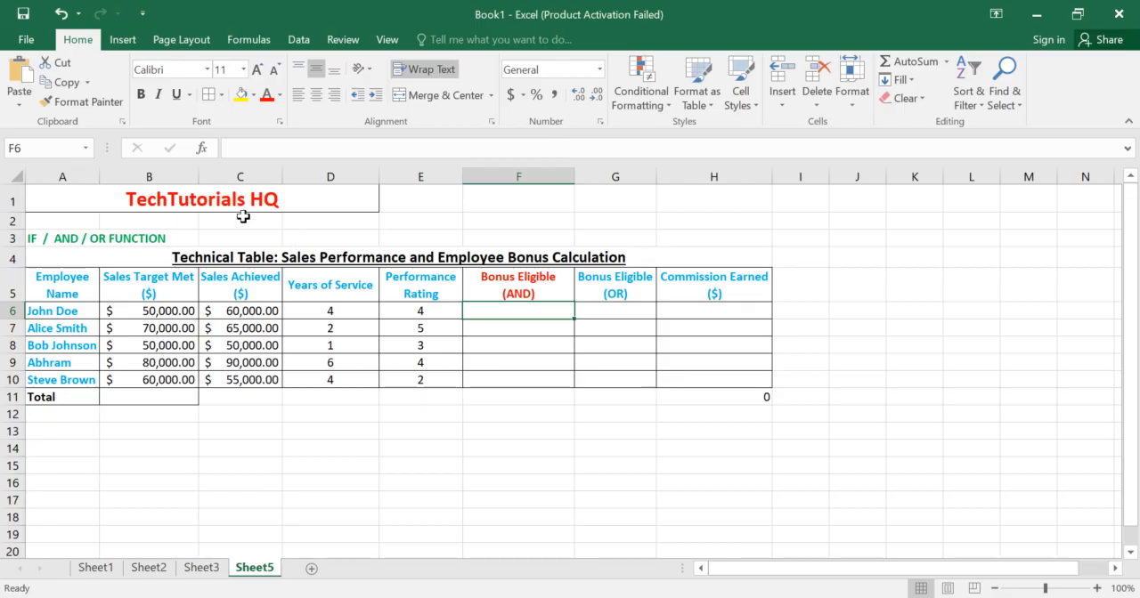
Step: Review the employee name list, the sales target and the Years of Service column in the table
left_click(63, 285)
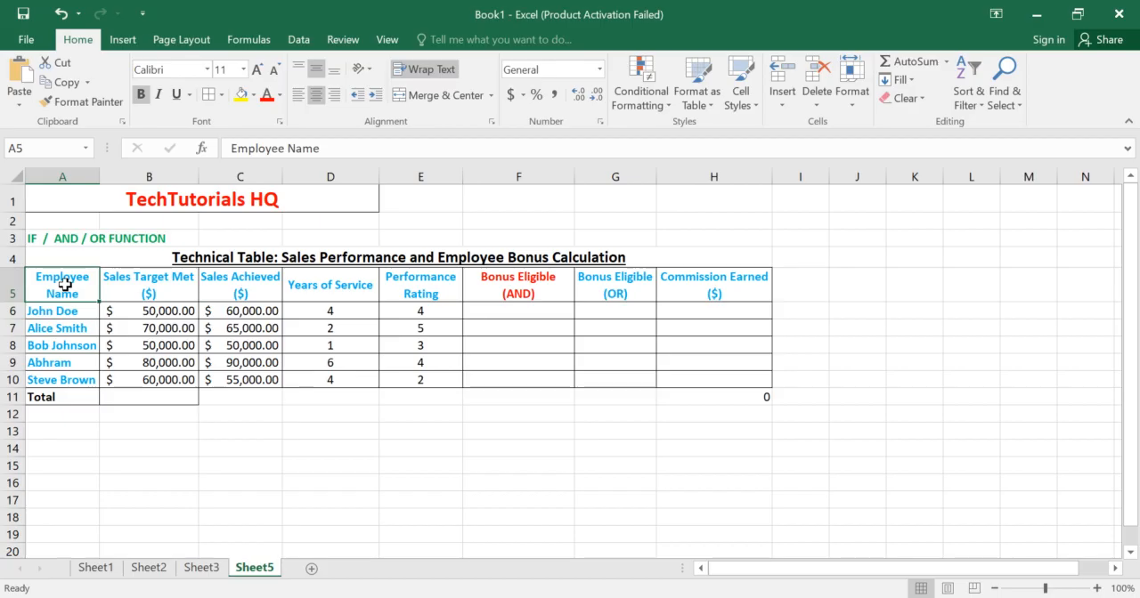
left_click(77, 318)
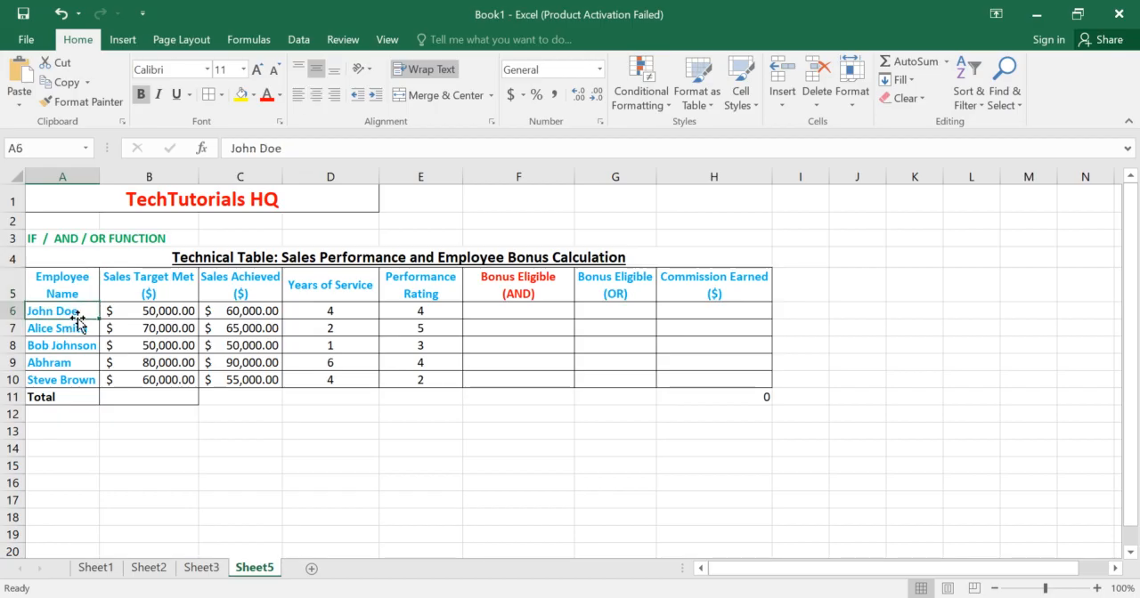
key("Down")
key("Down")
key("Down")
key("Down")
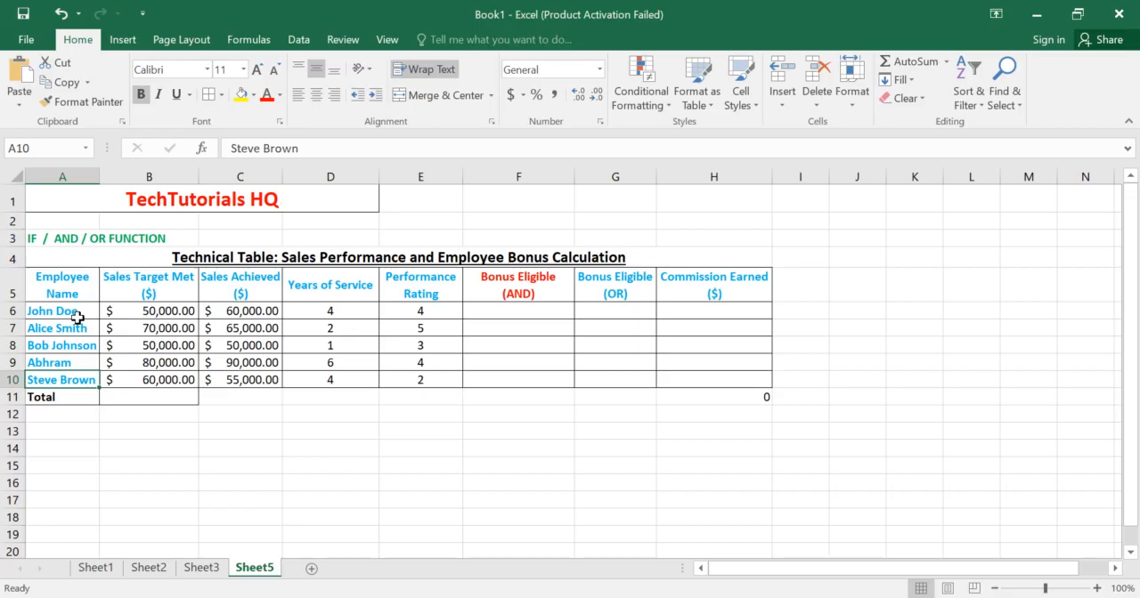
left_click(143, 310)
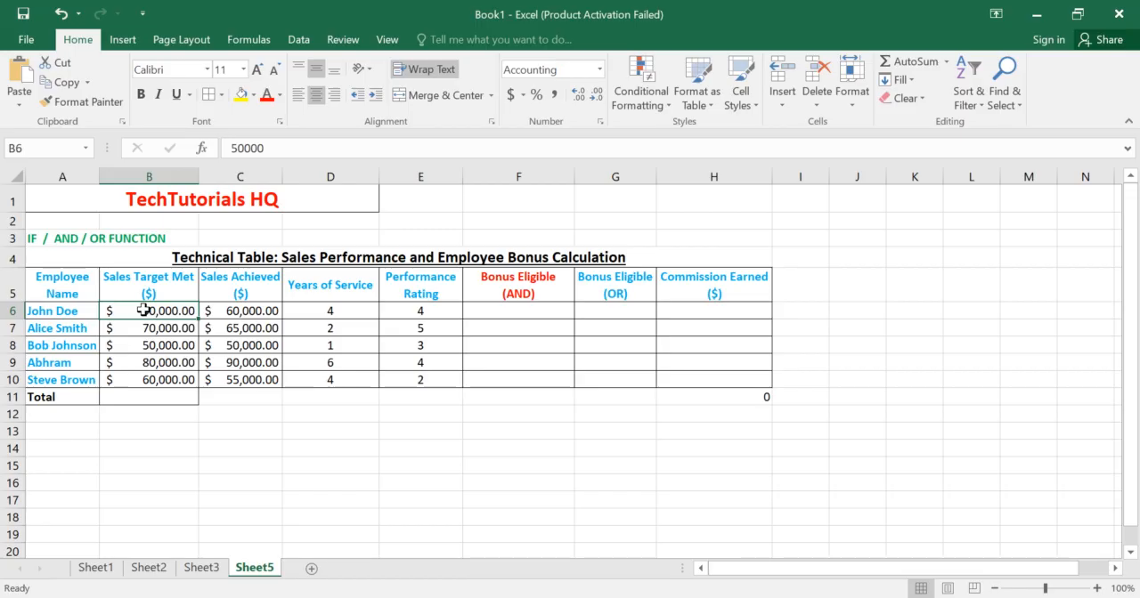
left_click(343, 314)
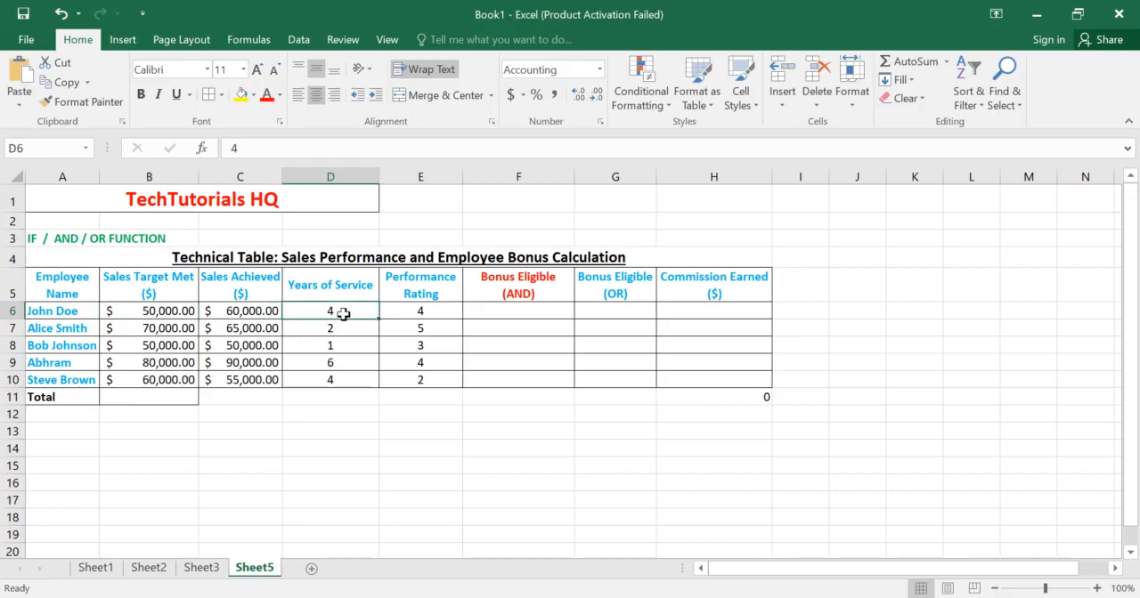
left_click(349, 287)
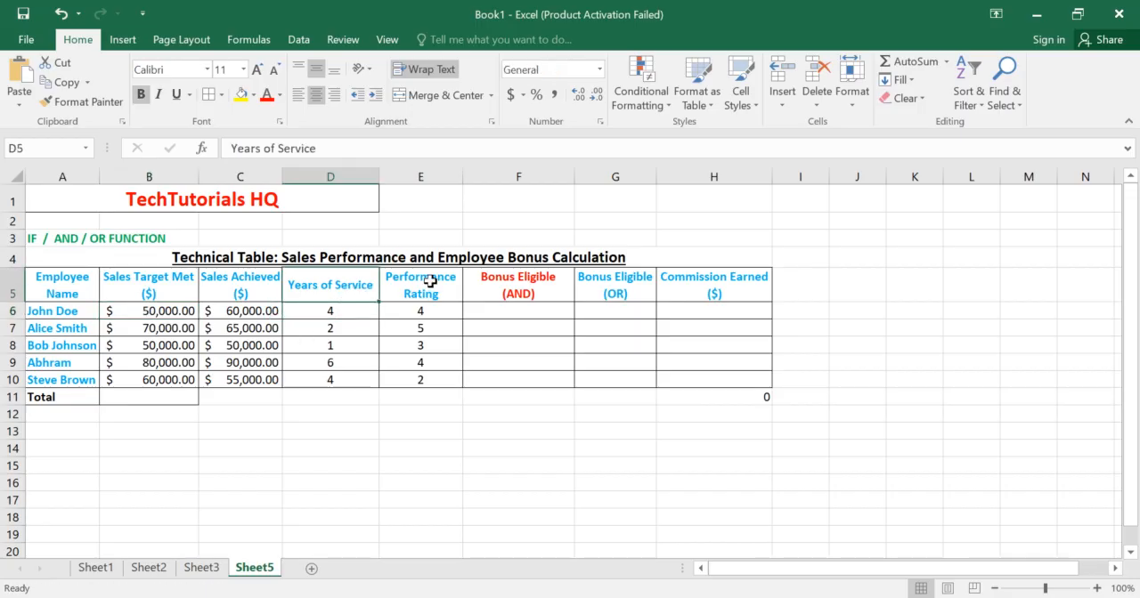
Step: Review the Performance Rating column for each employee in rows 6 to 10
left_click(430, 281)
left_click(424, 326)
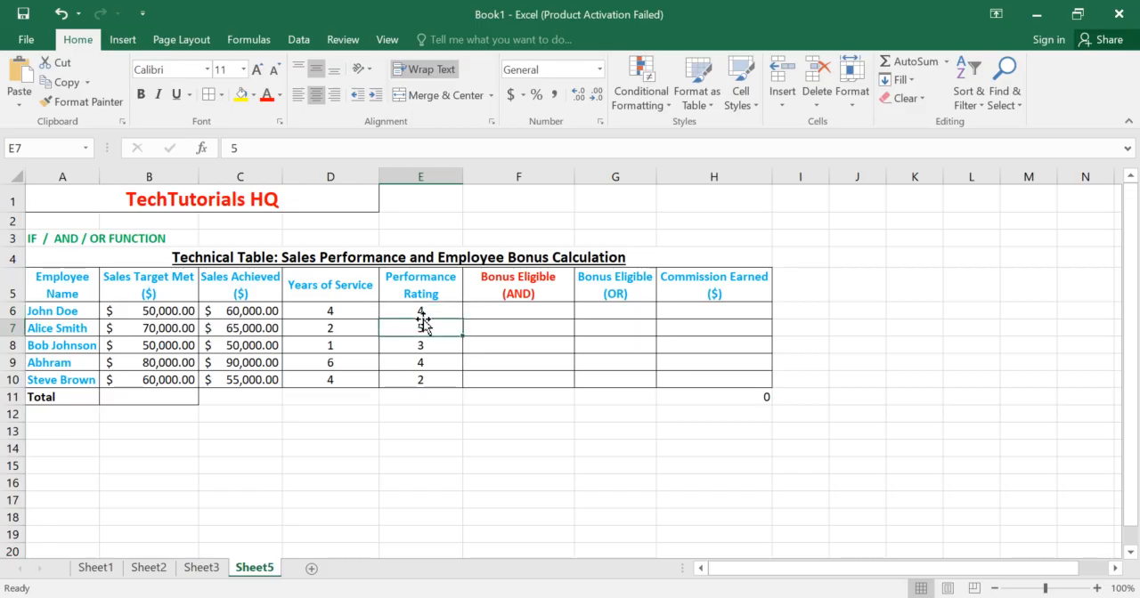
left_click(424, 310)
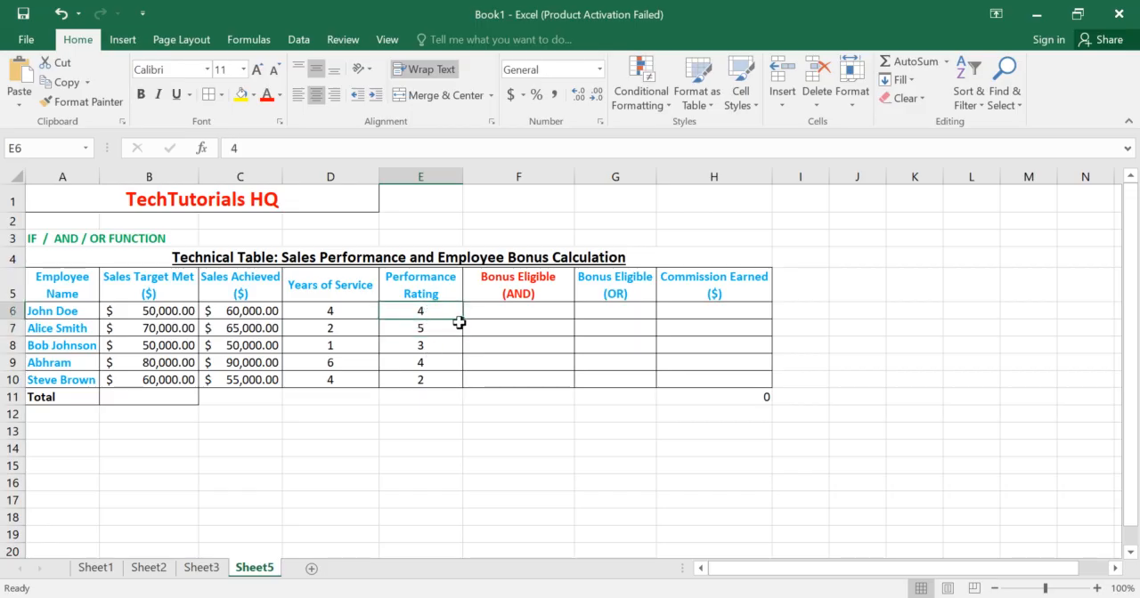
left_click(438, 328)
left_click(429, 345)
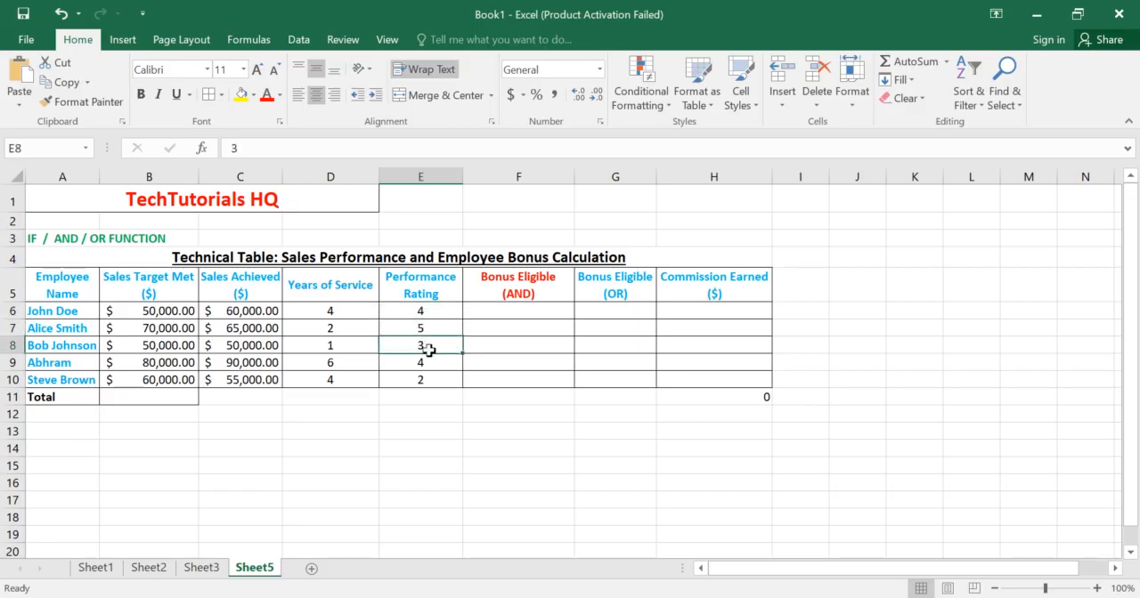
left_click(423, 362)
left_click(420, 377)
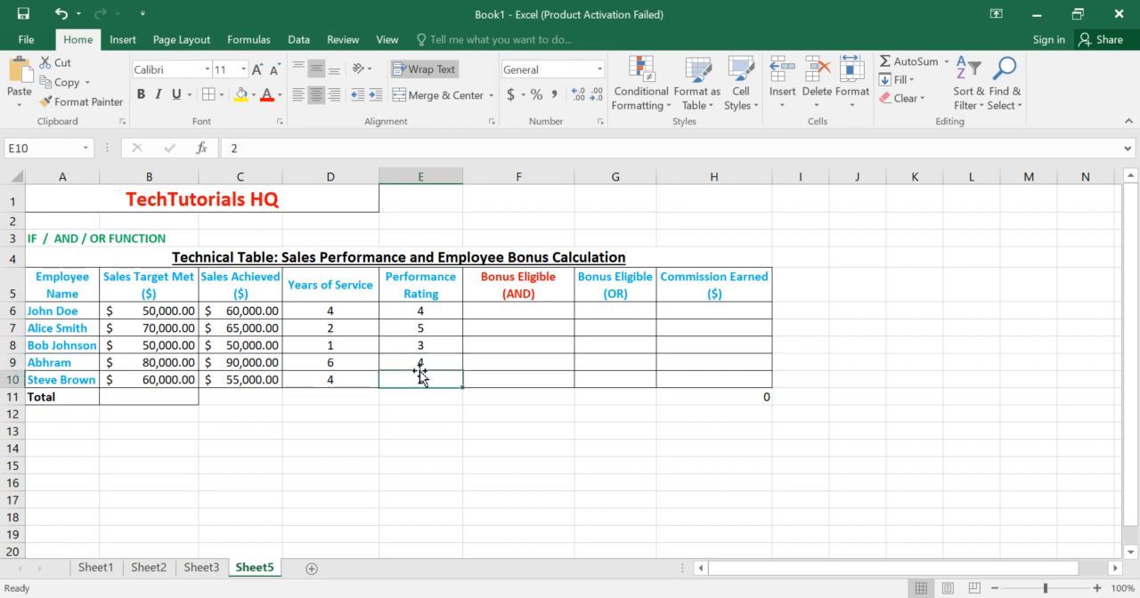
left_click(429, 344)
left_click(437, 327)
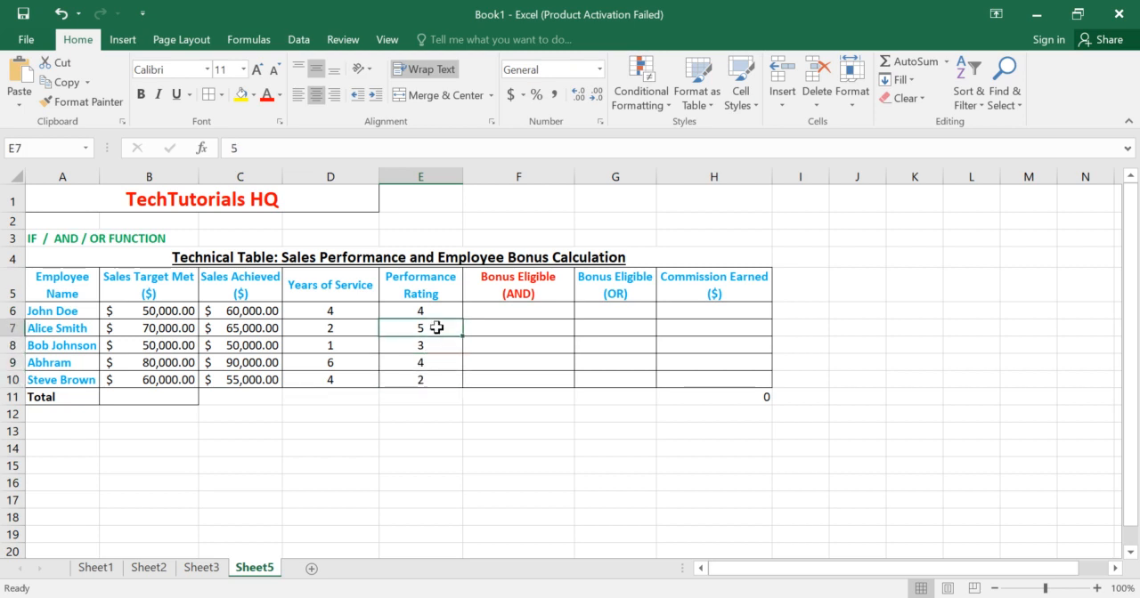
left_click(498, 314)
left_click(606, 306)
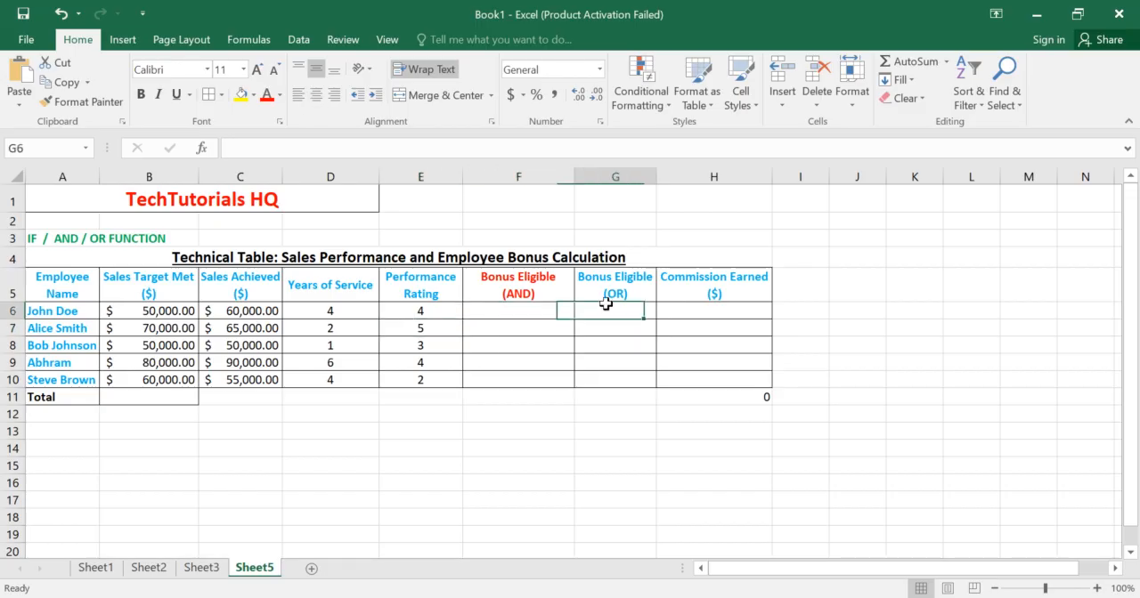
left_click(682, 314)
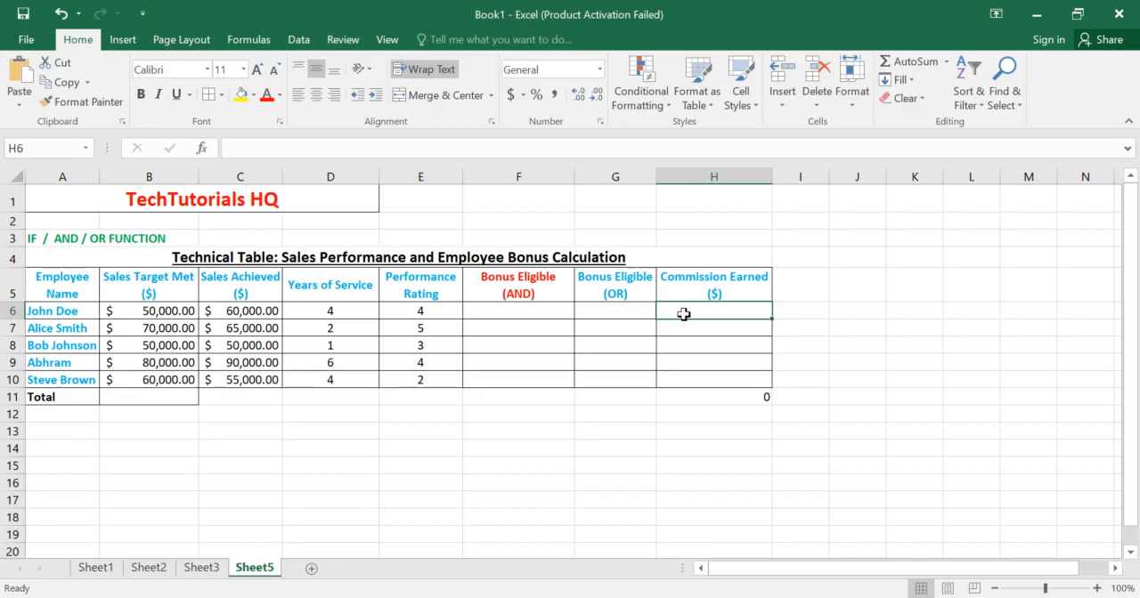
type("=")
key("BackSpace")
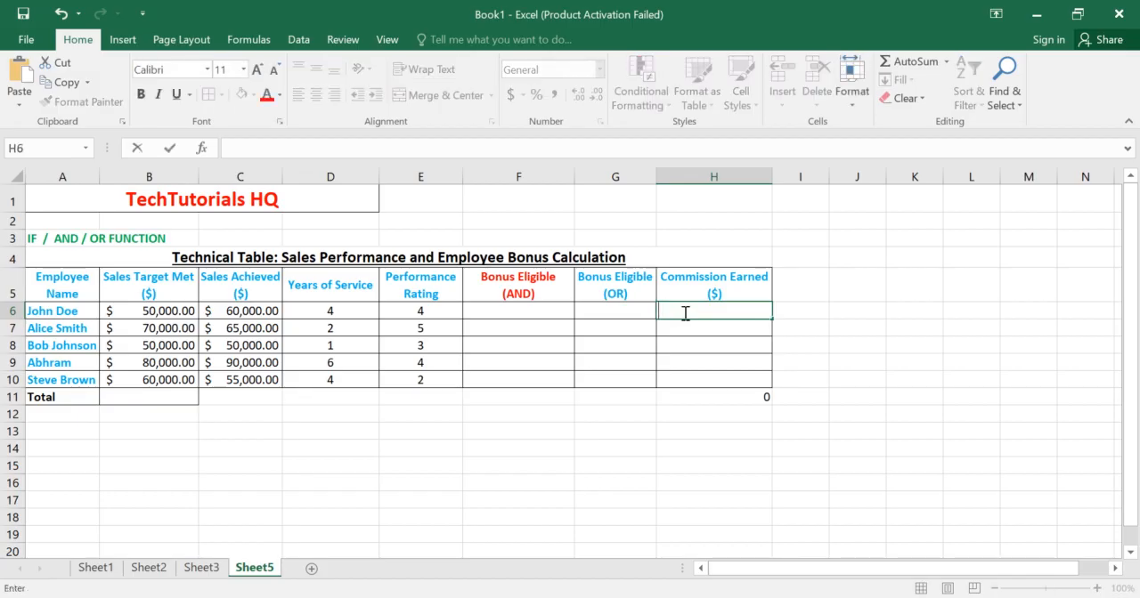
Step: Begin an IF formula in F6 with a nested AND test whose first condition is B6>=C6
left_click(534, 312)
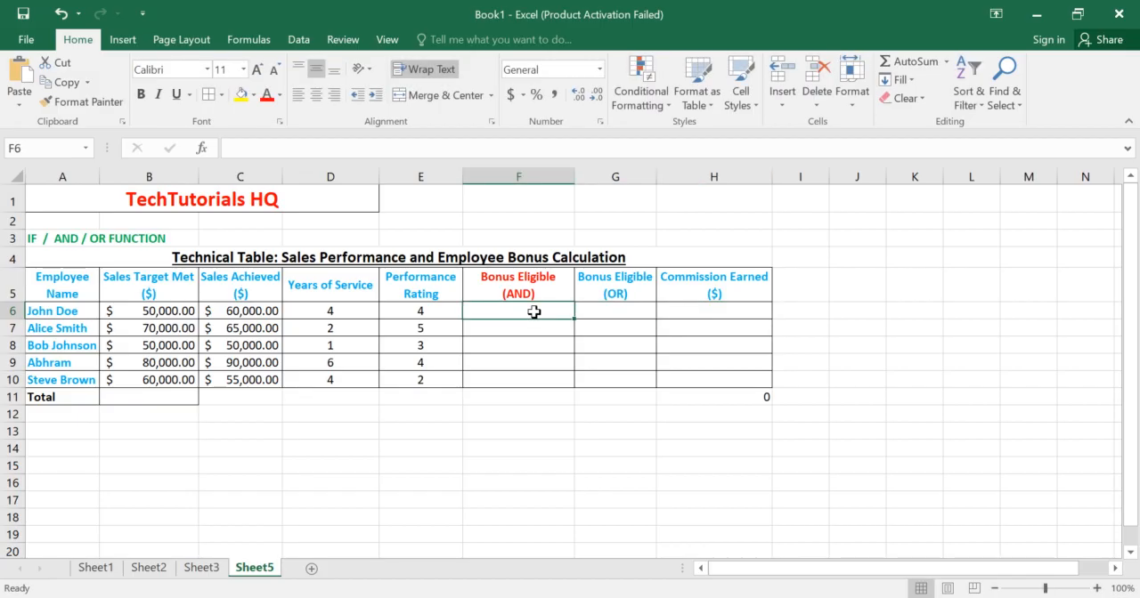
type("=")
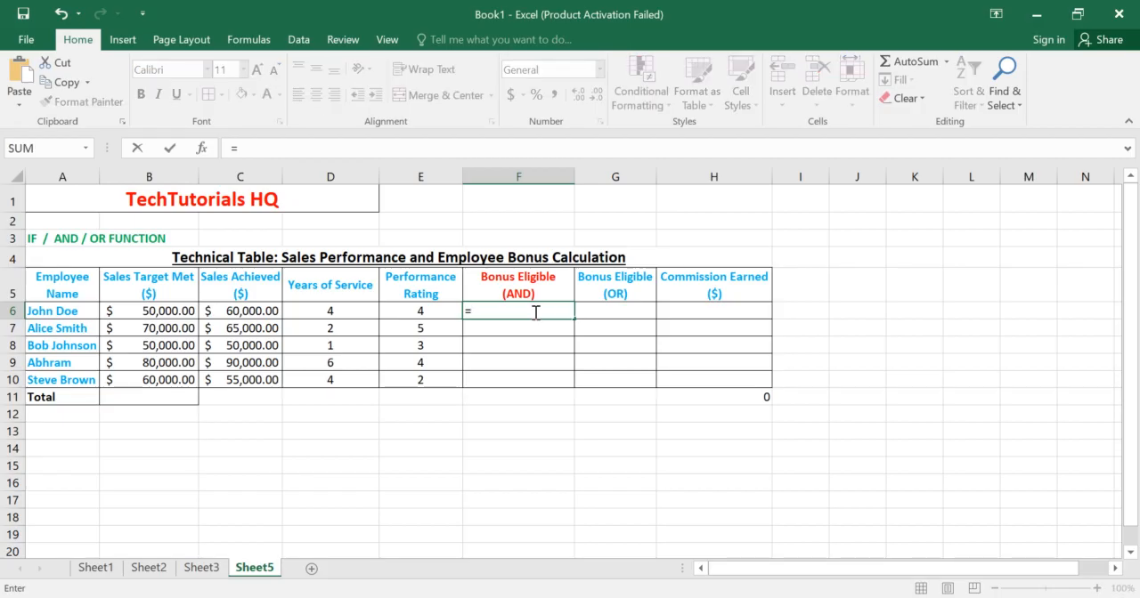
type("IF")
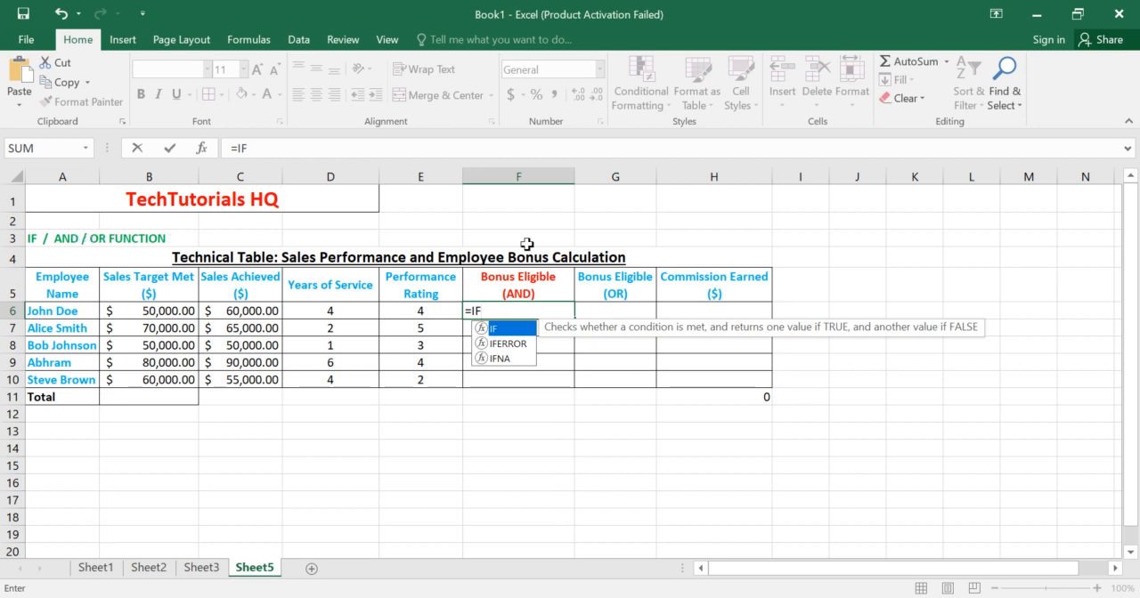
type("(")
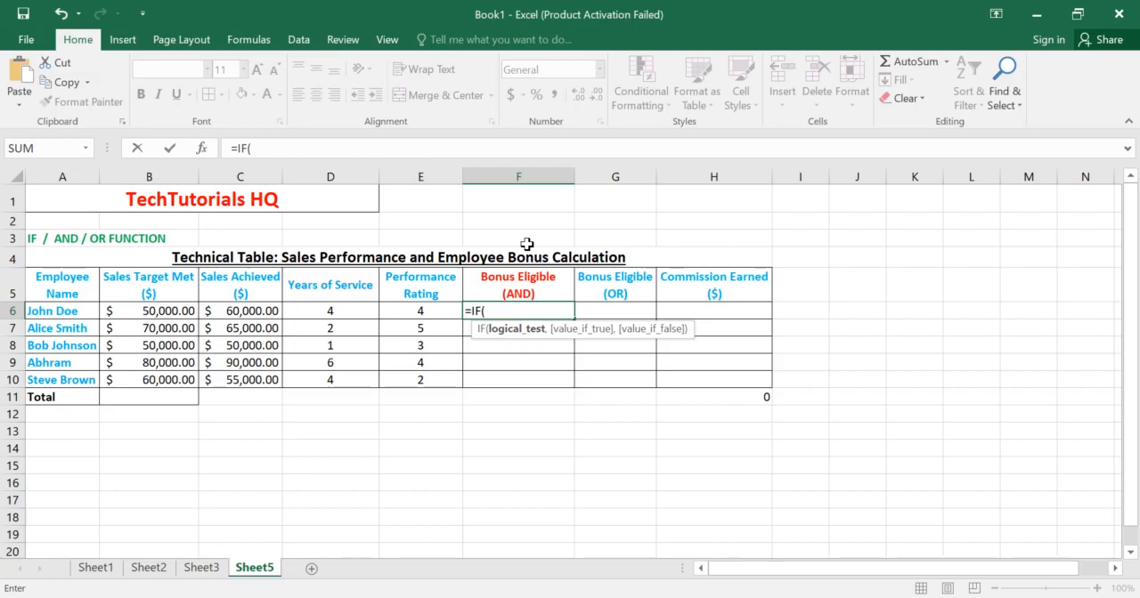
type("AND")
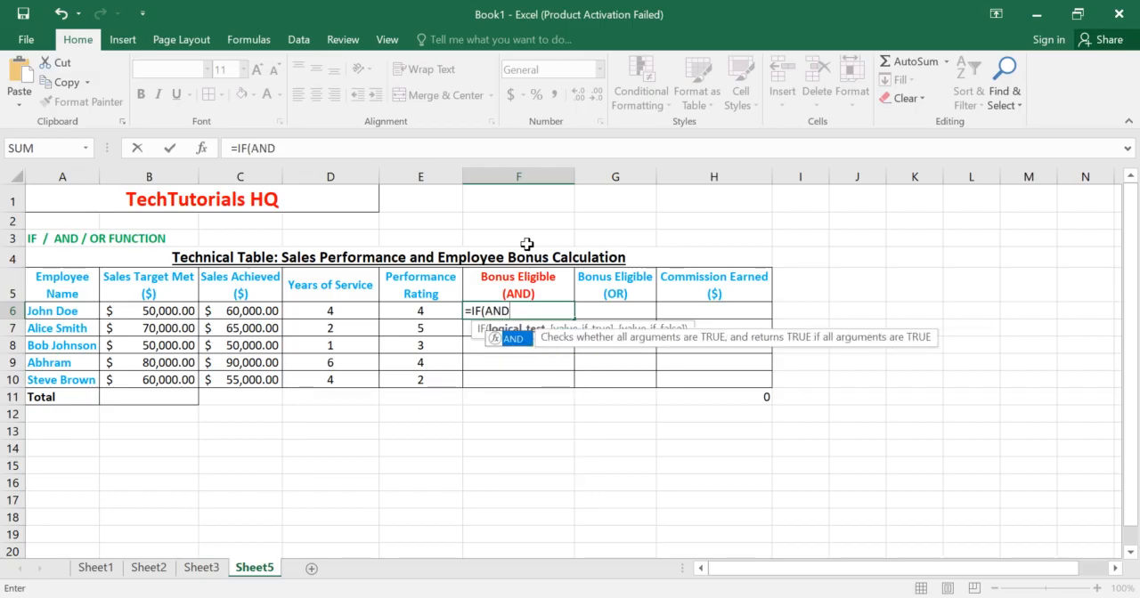
type("(")
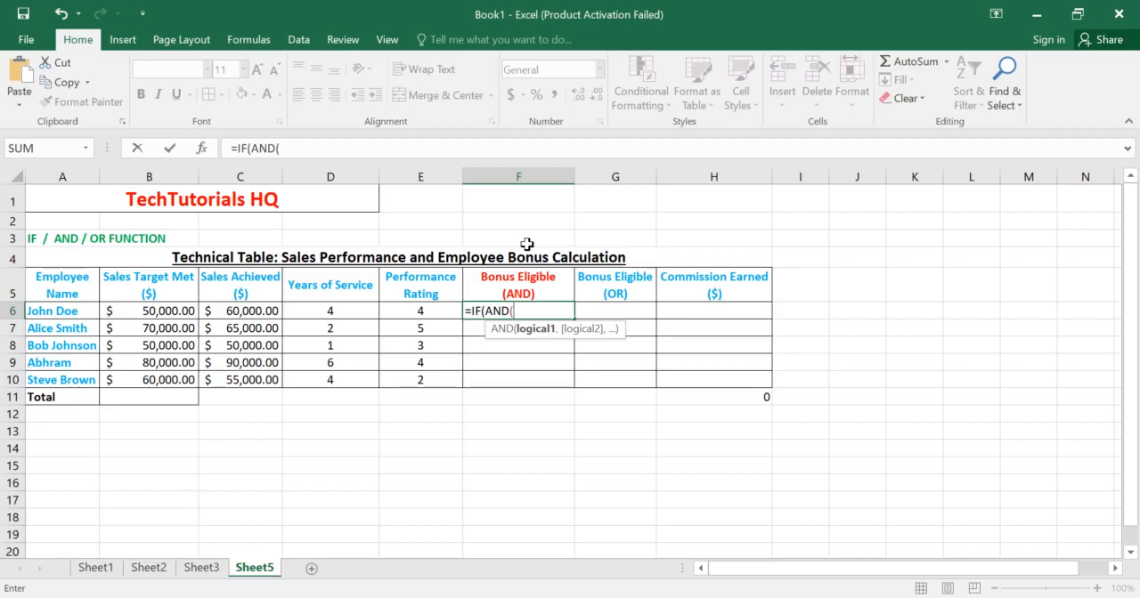
left_click(172, 311)
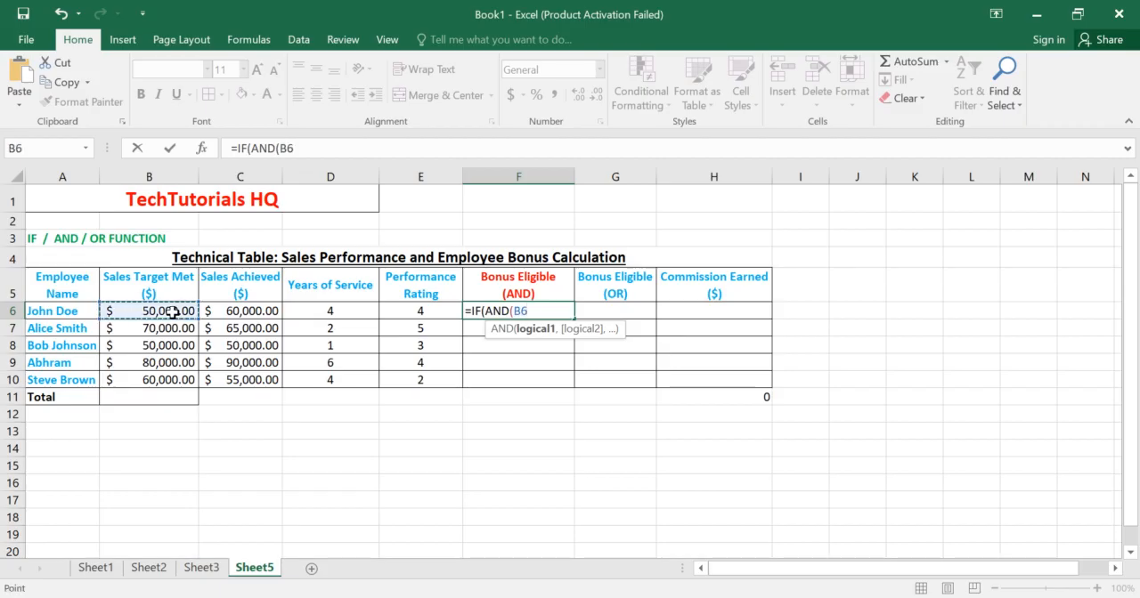
type(">=")
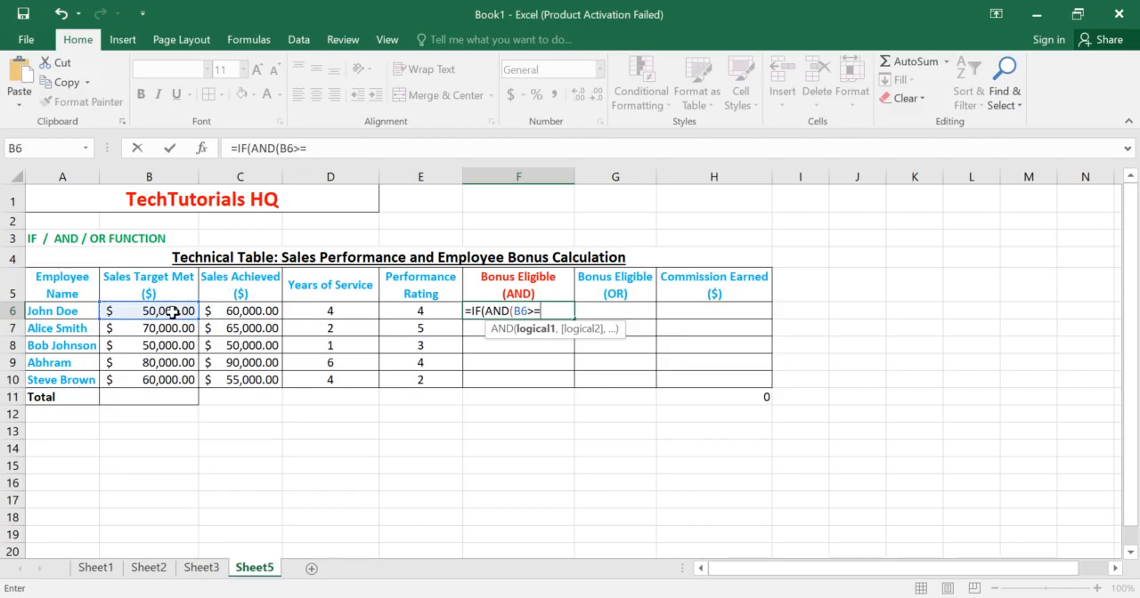
left_click(221, 318)
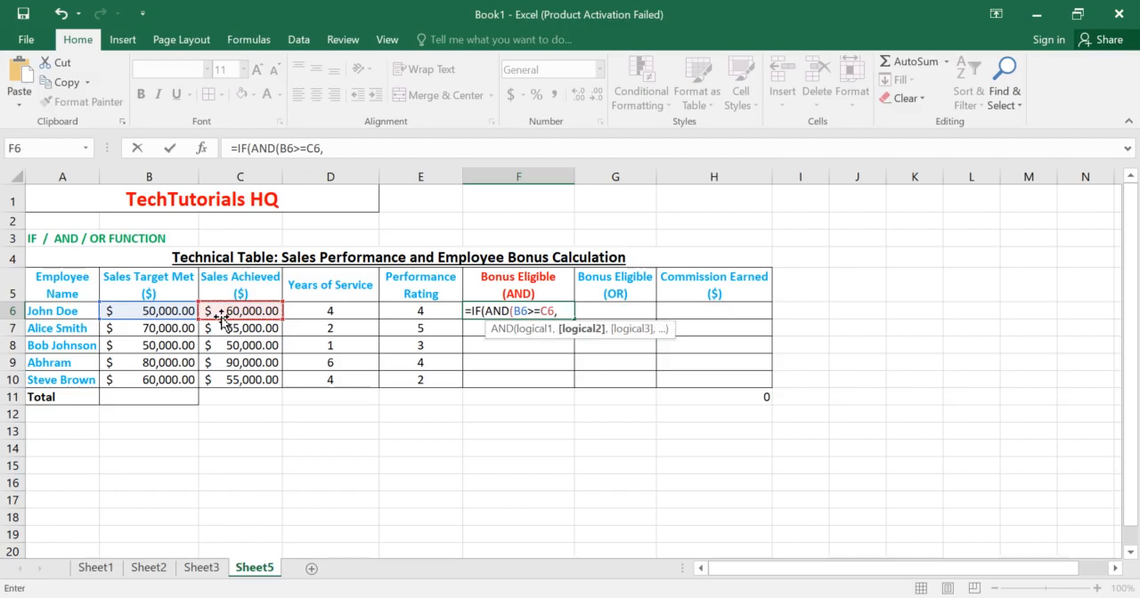
Step: Add D6>=3 as the second condition and close the AND test in the F6 formula
left_click(320, 313)
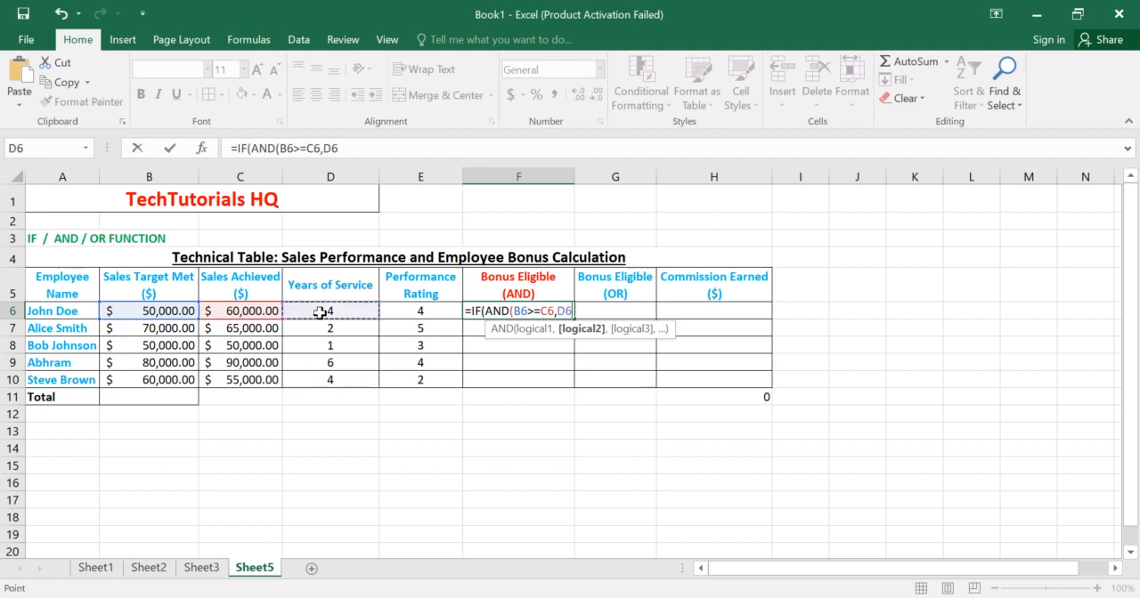
type(">")
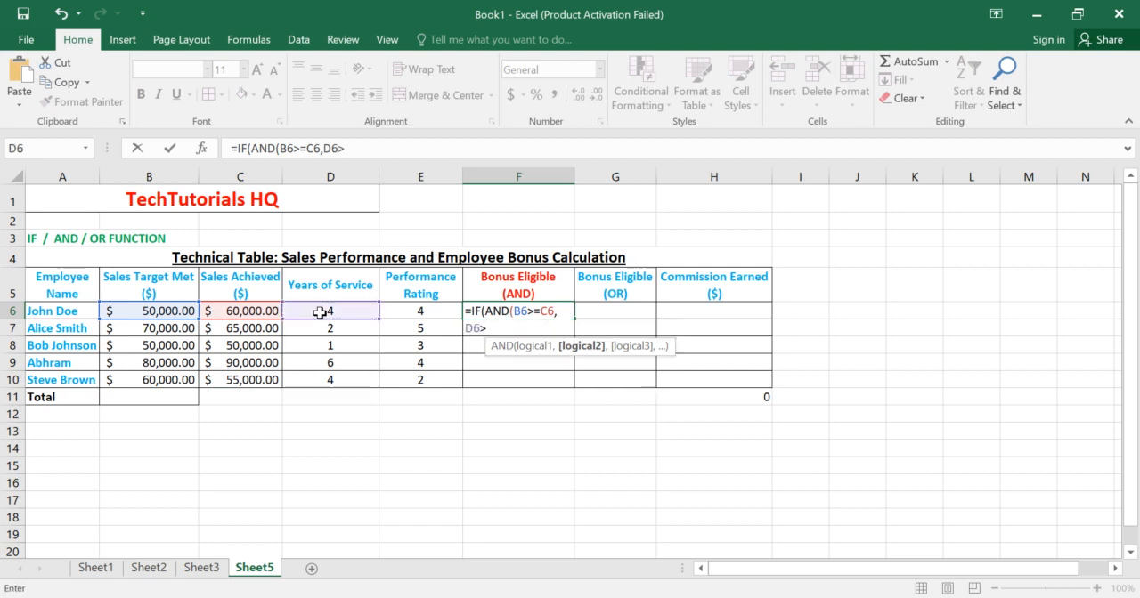
type("=")
type("3)")
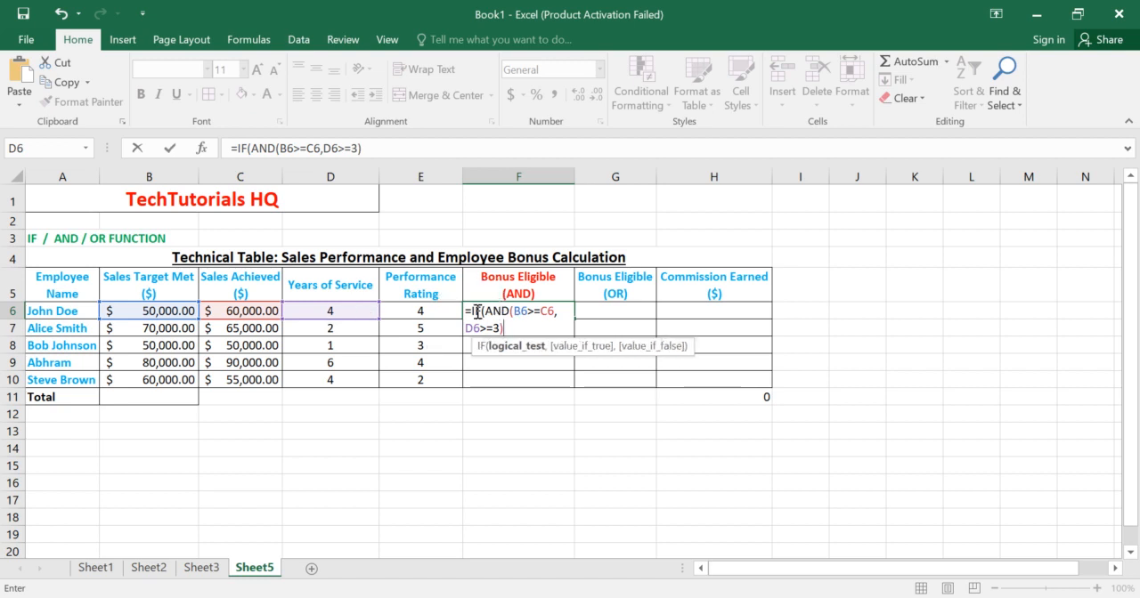
Step: Add "Bonous Eligible" as the value-if-true argument of the IF formula in F6
left_click(519, 327)
type(",")
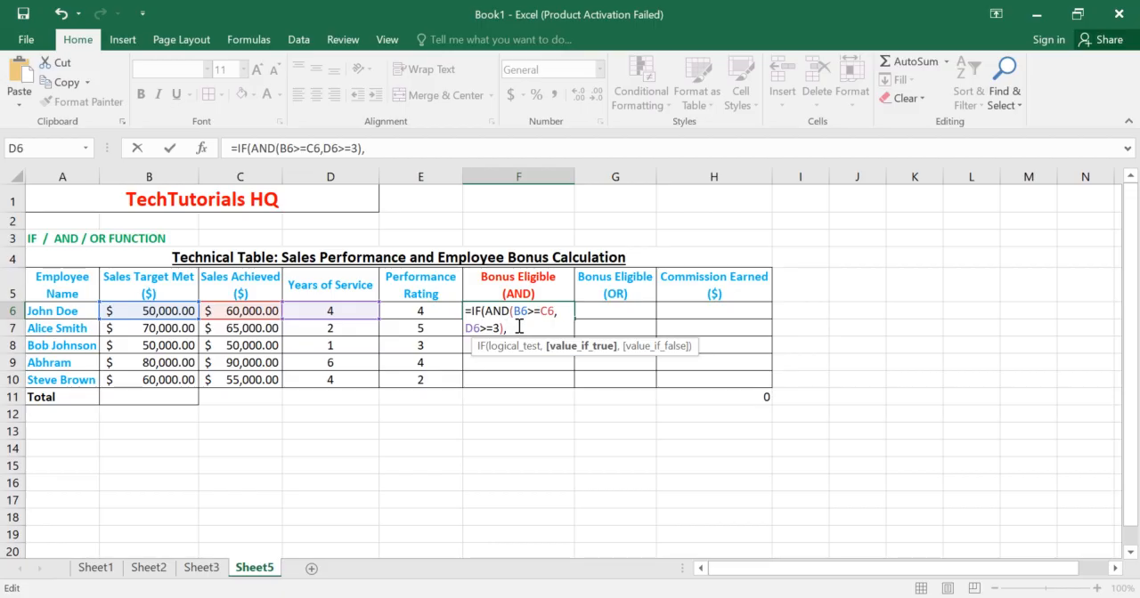
type("\"Bon")
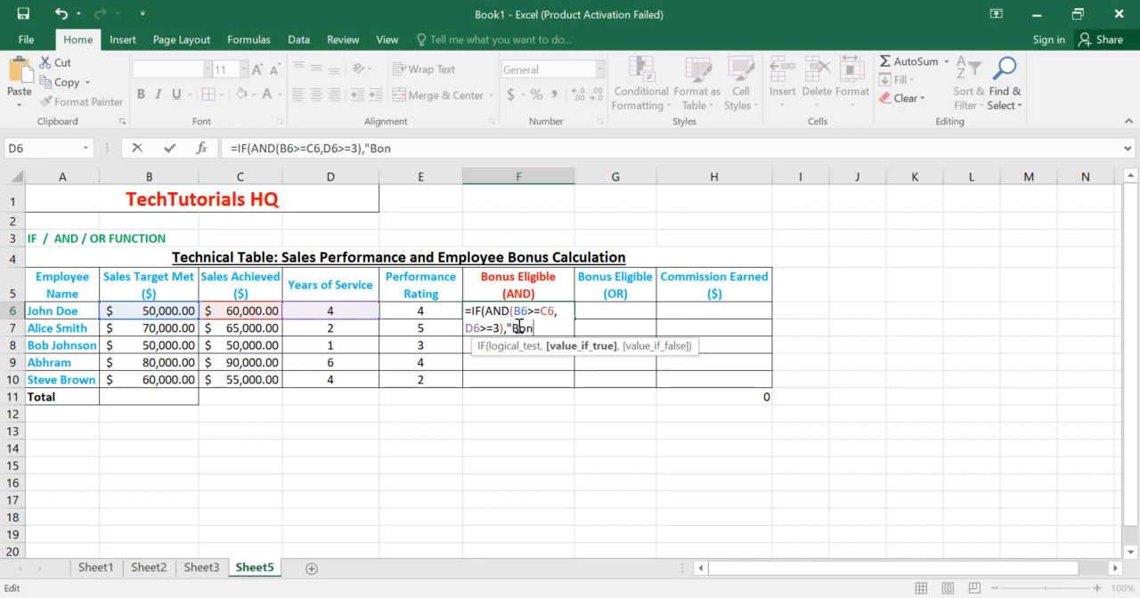
type("ous Eli")
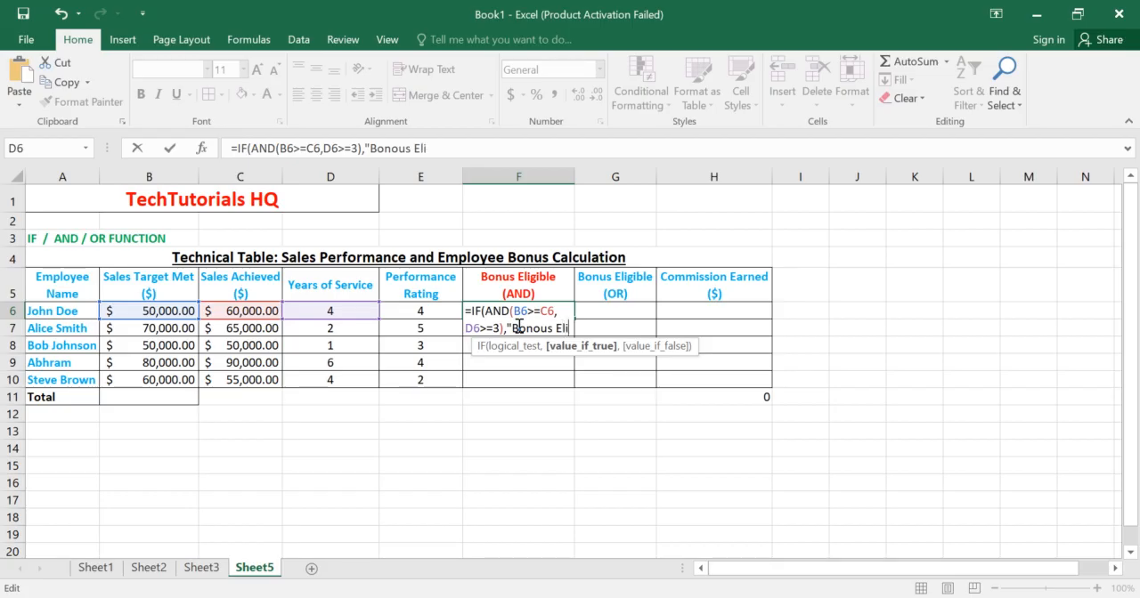
type("gible")
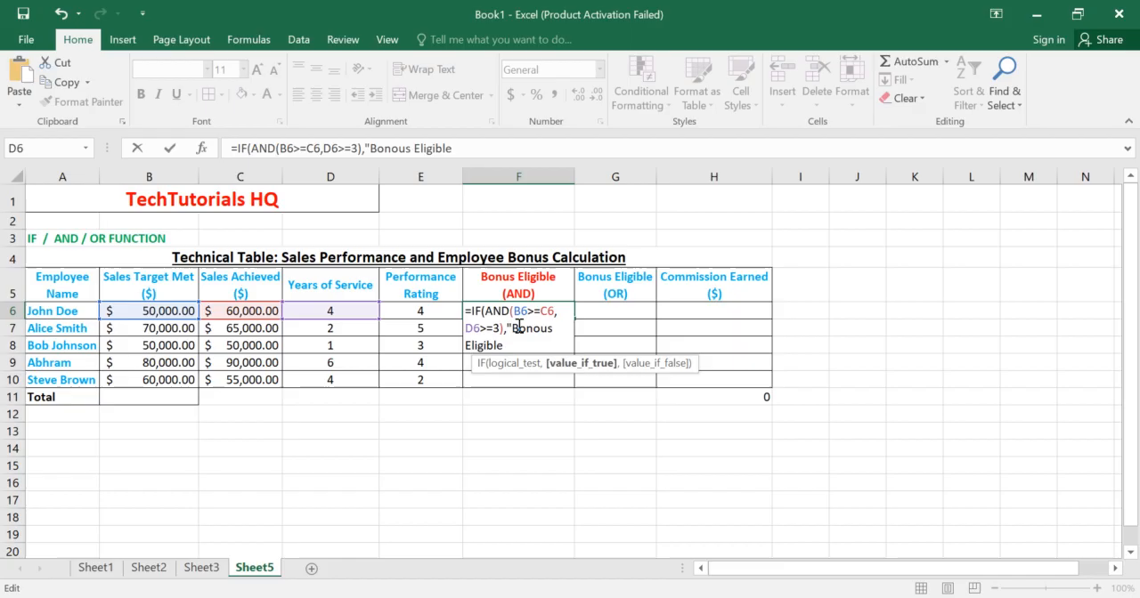
type("\"")
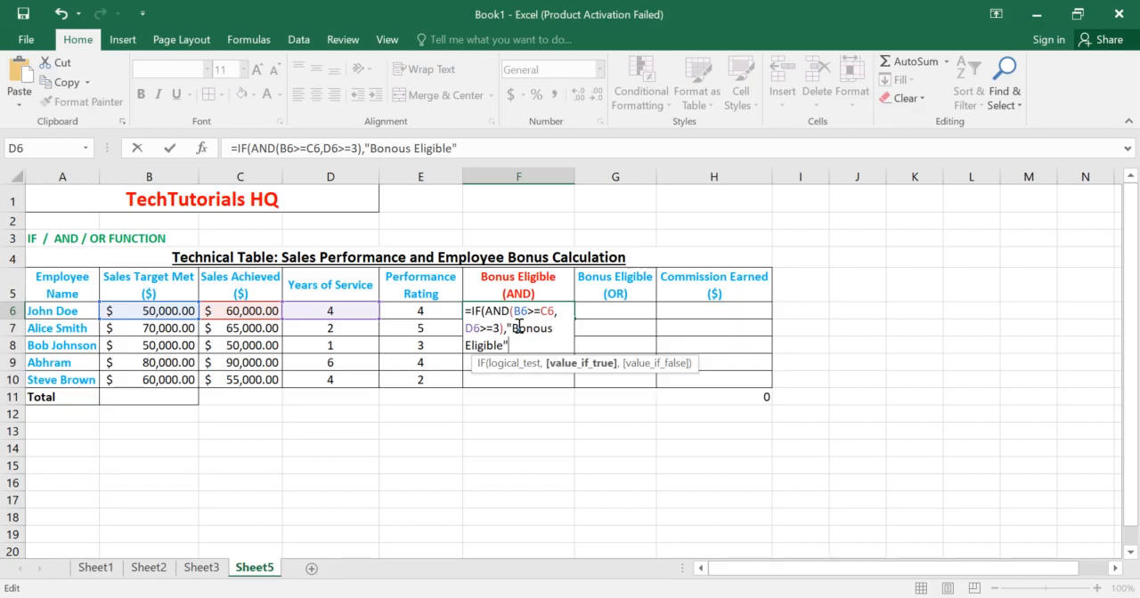
type(",")
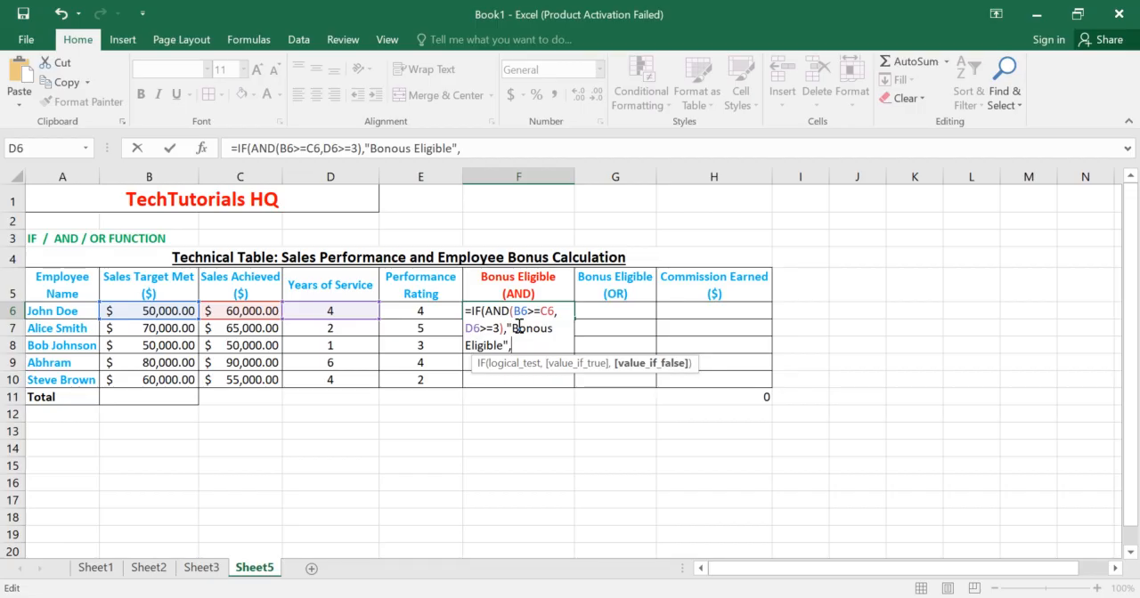
Step: Add "Not Eligible" as the value-if-false argument, close the IF formula in F6 and commit it
type("\"Not")
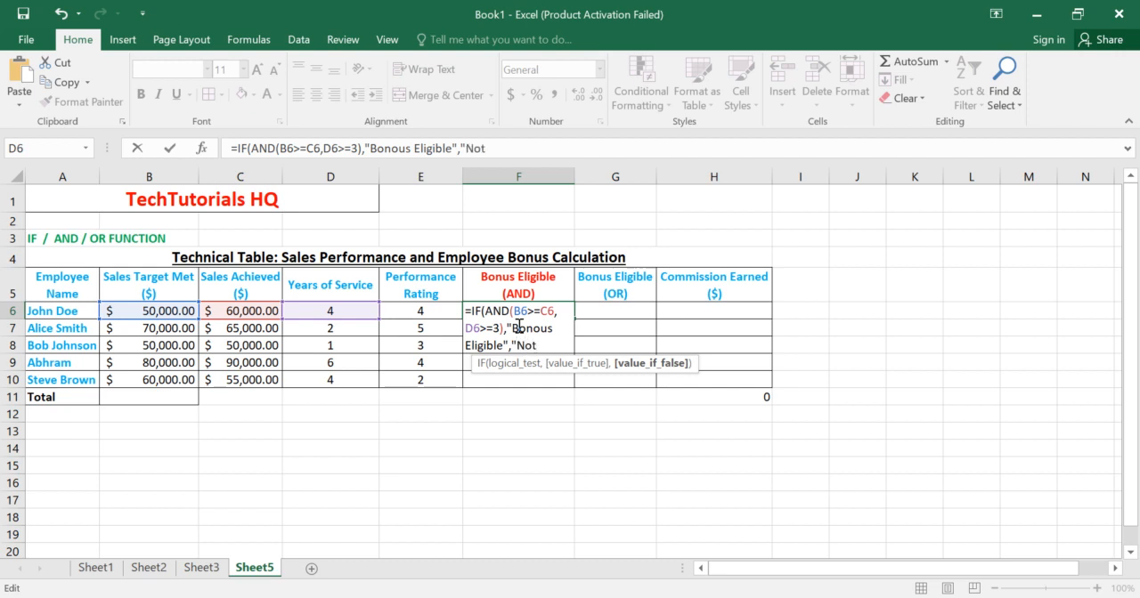
type(" Eligib")
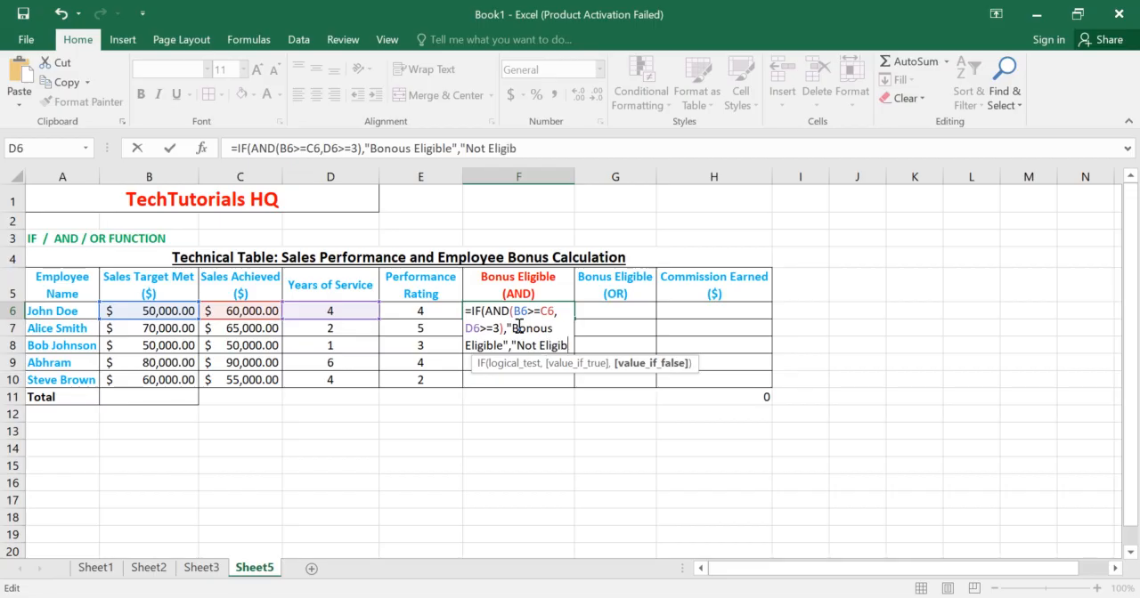
type("le")
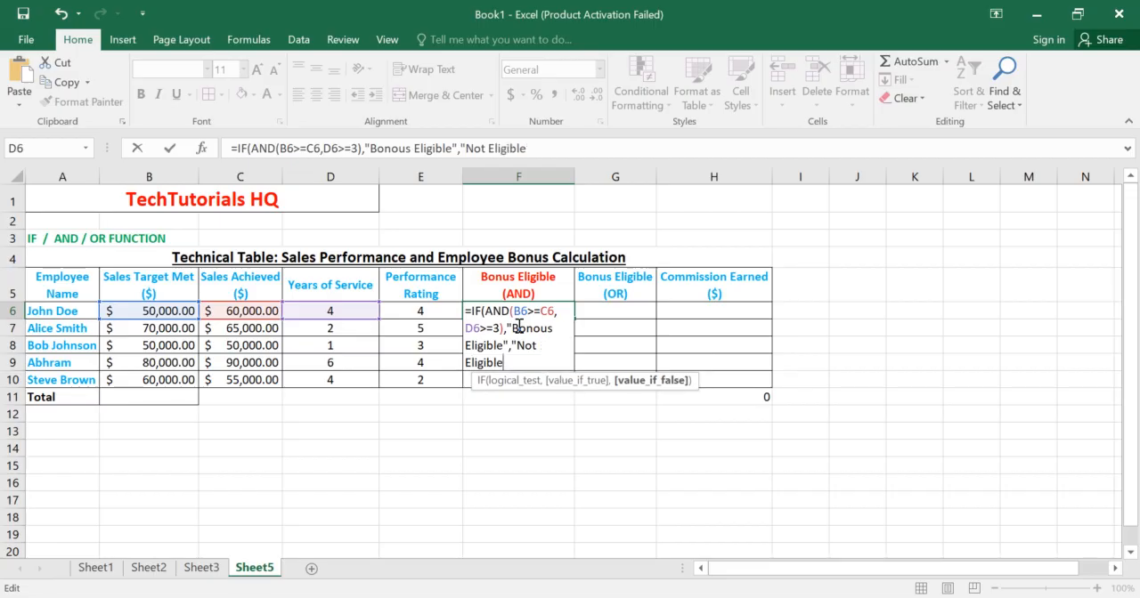
type("\")")
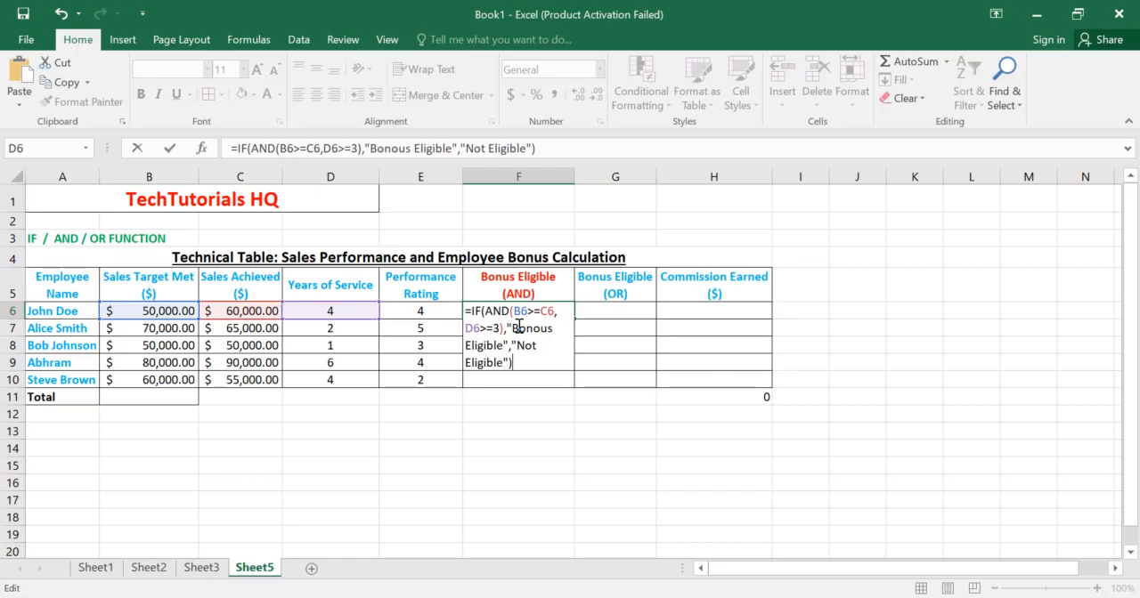
key("Return")
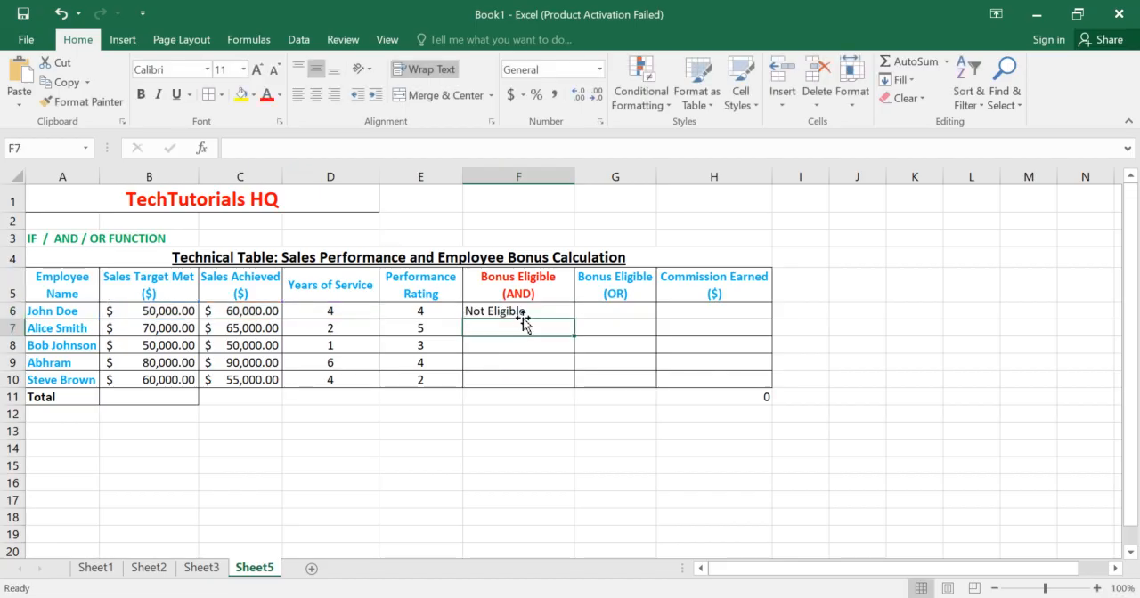
Step: Check the F6 result against the row's sales target, sales achieved and years of service, and look over the cells below it
left_click(528, 312)
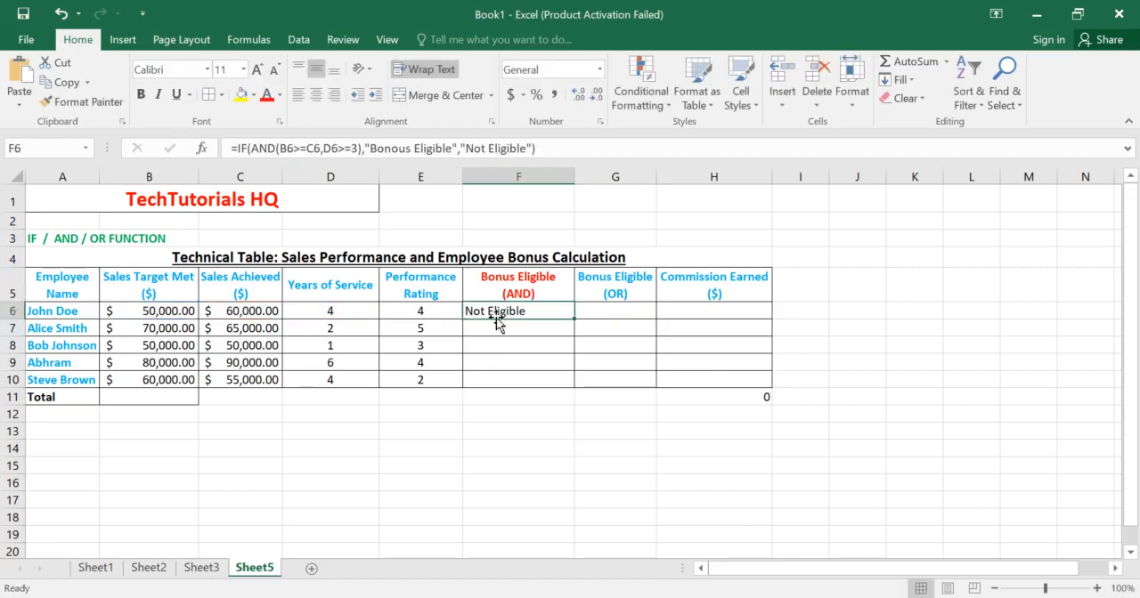
left_click(506, 288)
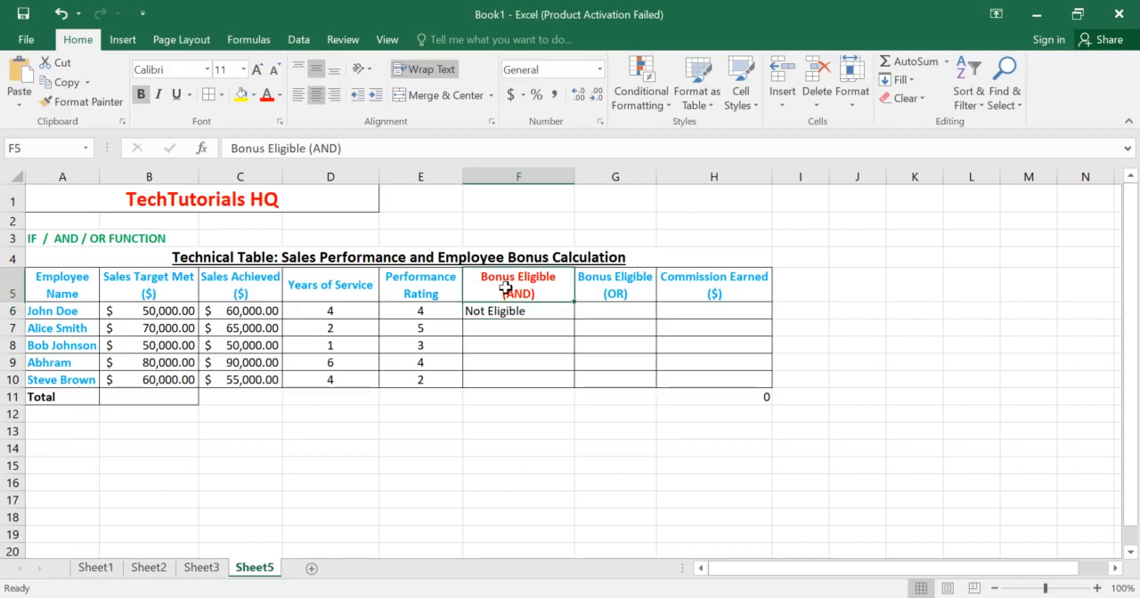
left_click(169, 311)
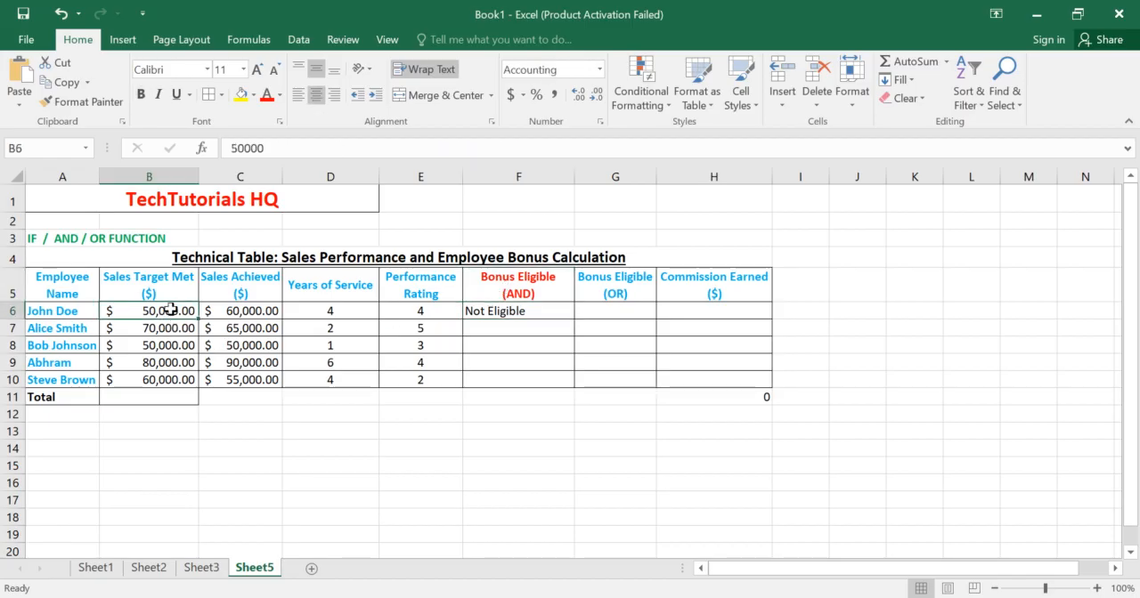
left_click(226, 312)
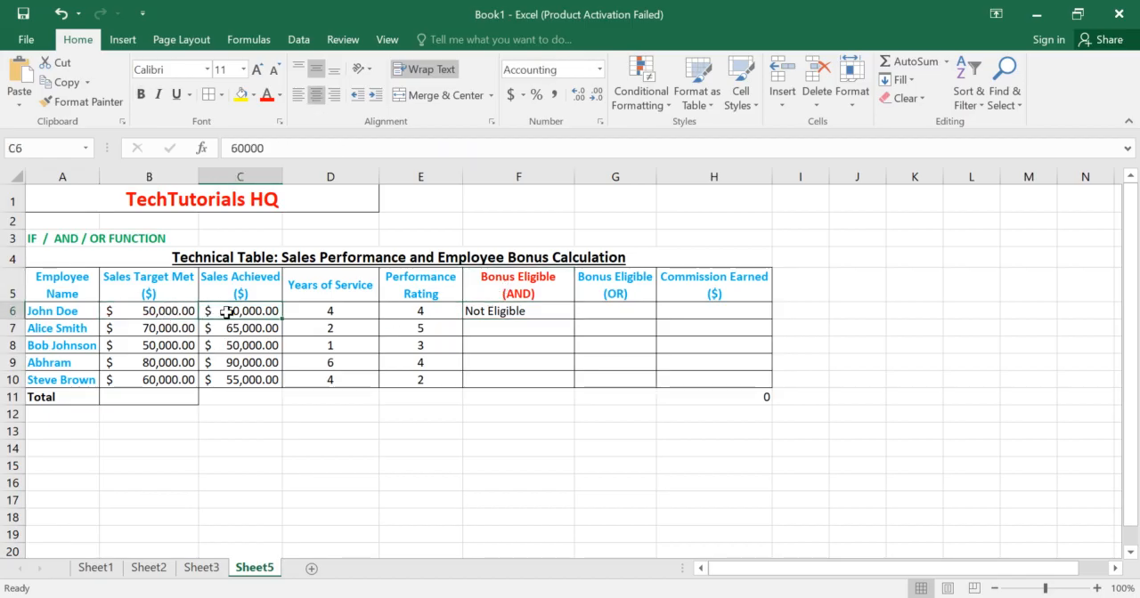
left_click(298, 311)
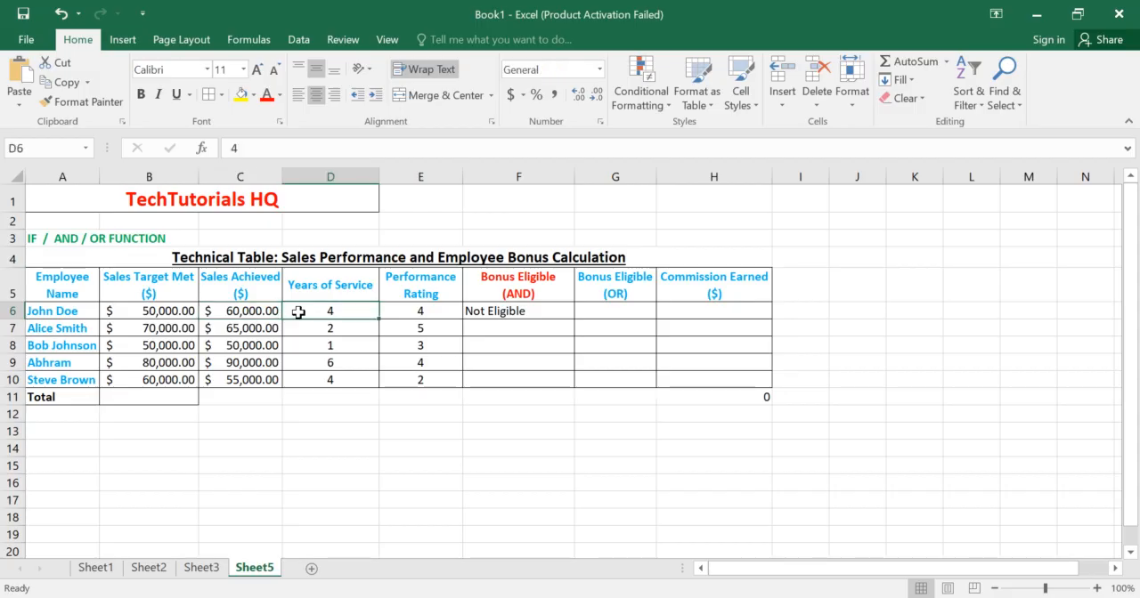
left_click(549, 311)
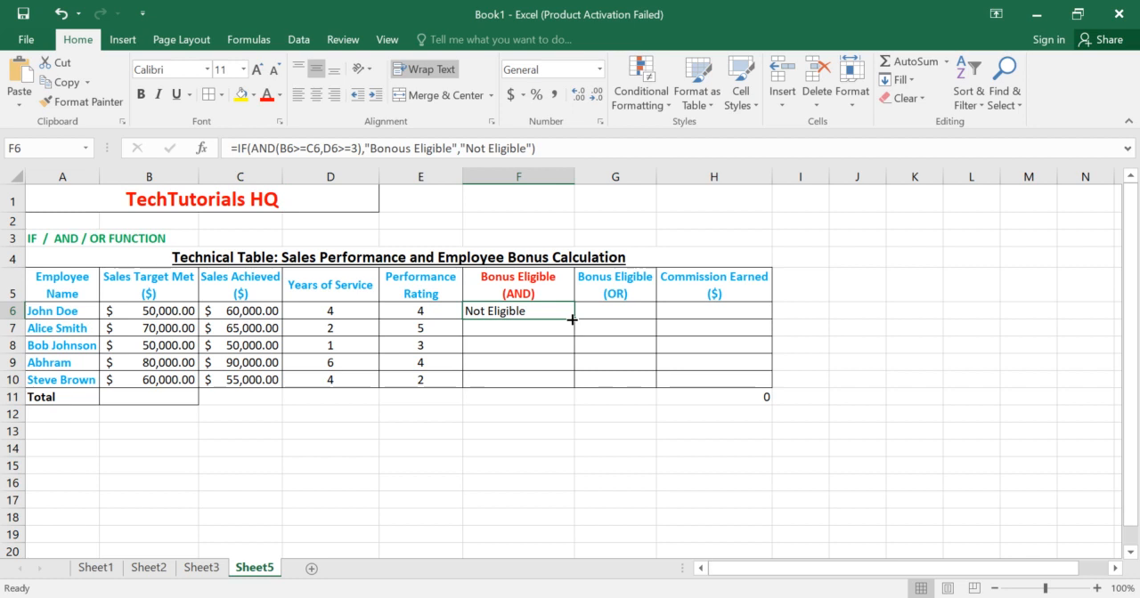
left_click(545, 326)
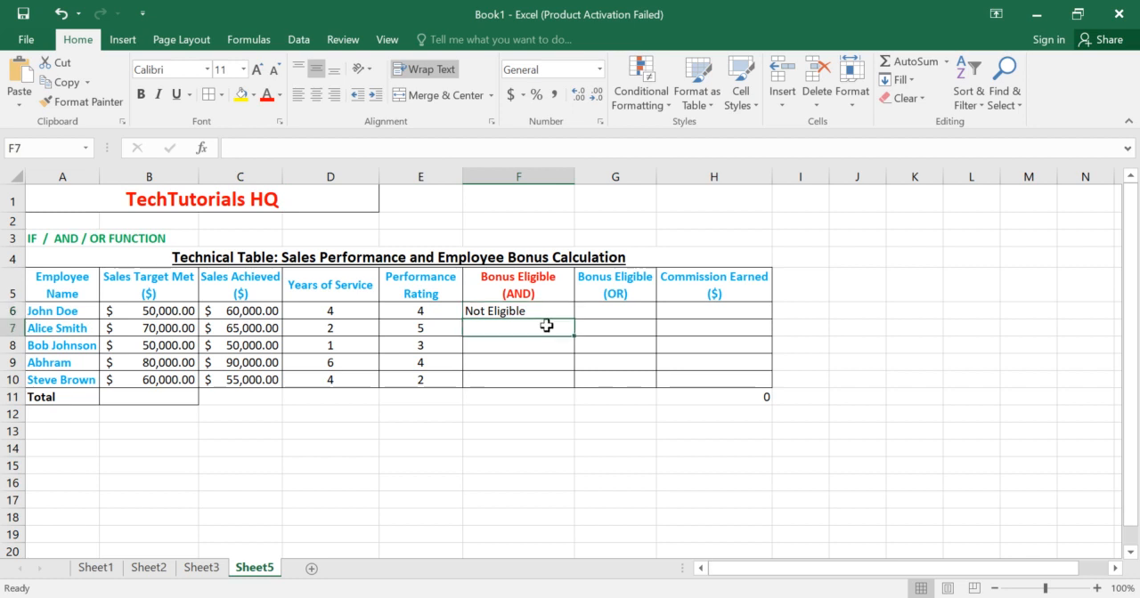
left_click(486, 380)
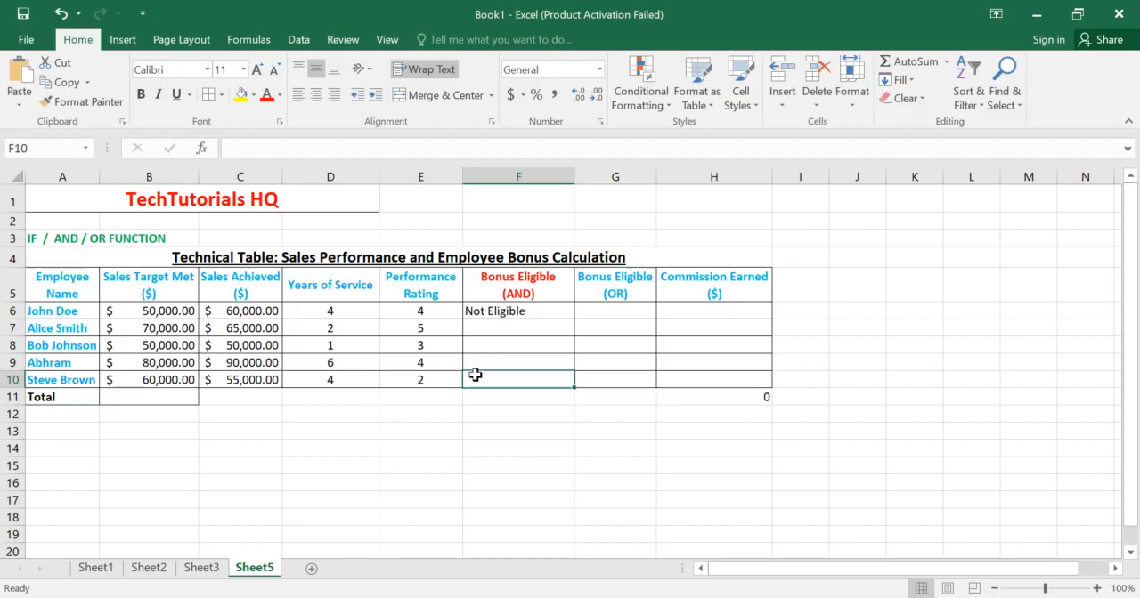
left_click(476, 363)
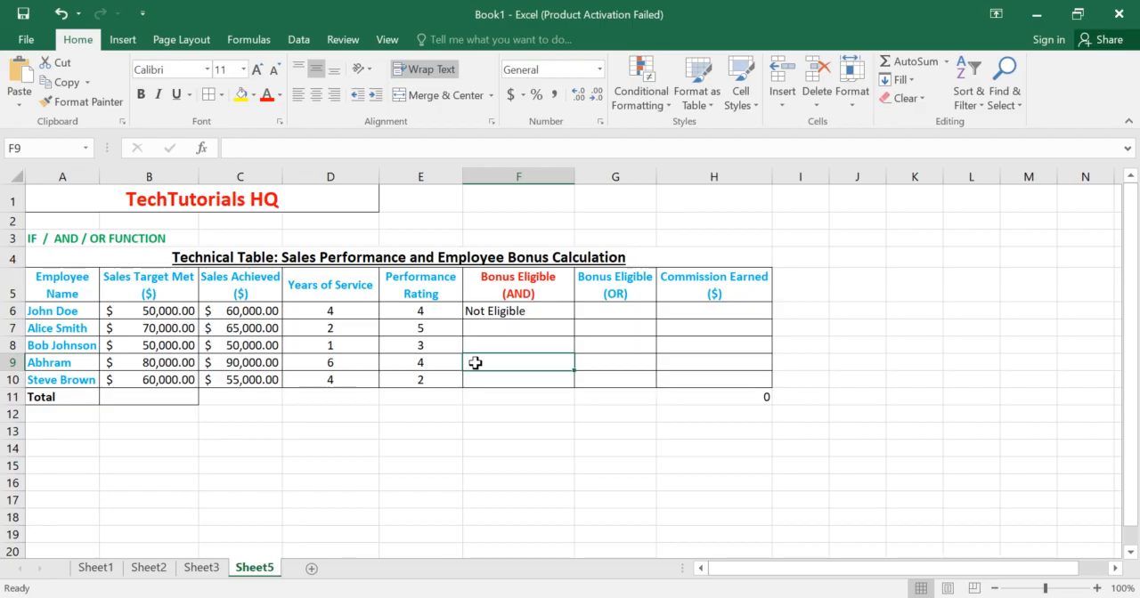
Step: Begin an IF formula in F10 with a nested AND test whose first condition is B10>=C10
left_click(474, 381)
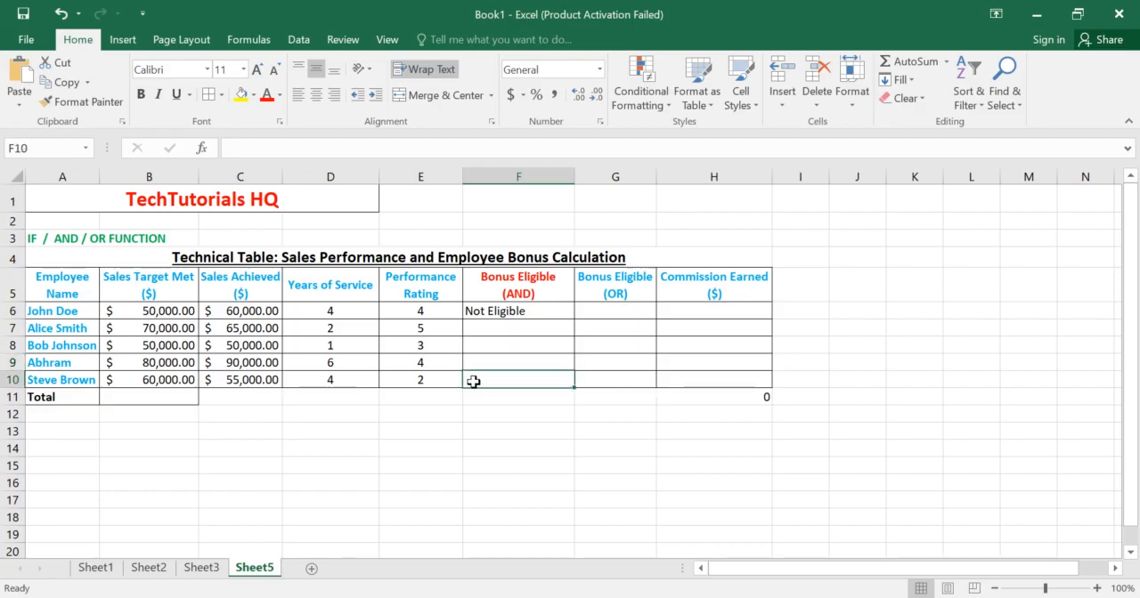
type("=")
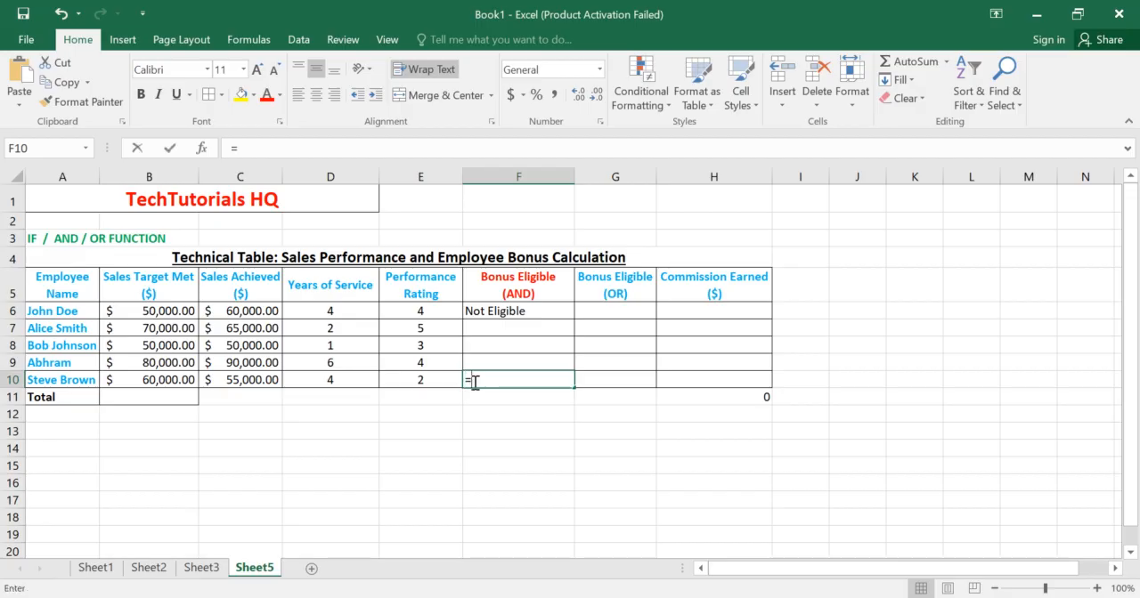
type("IF")
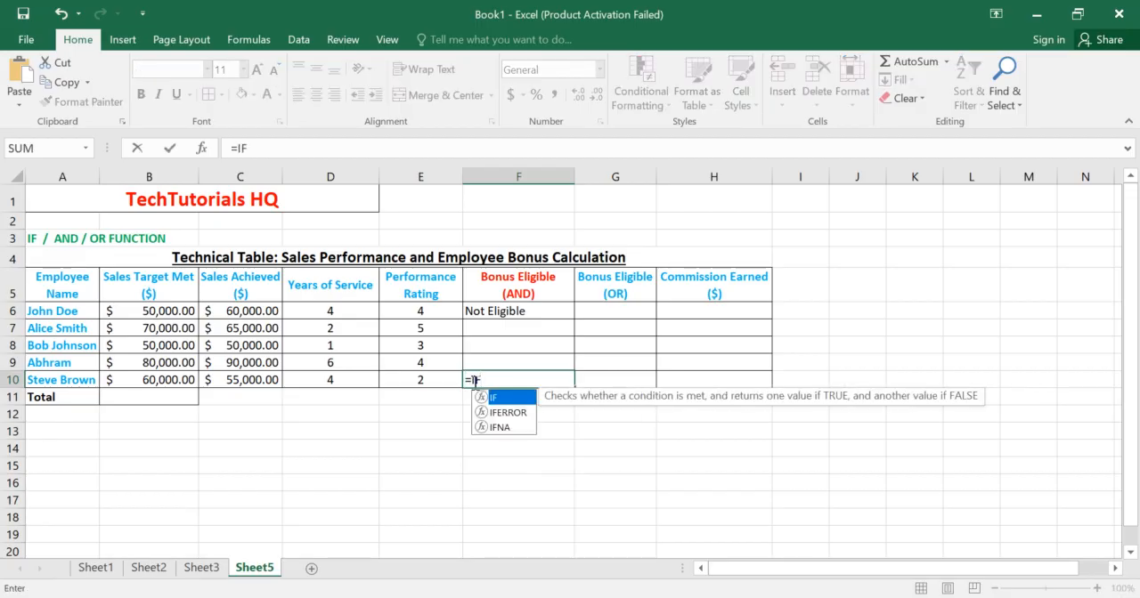
type("(")
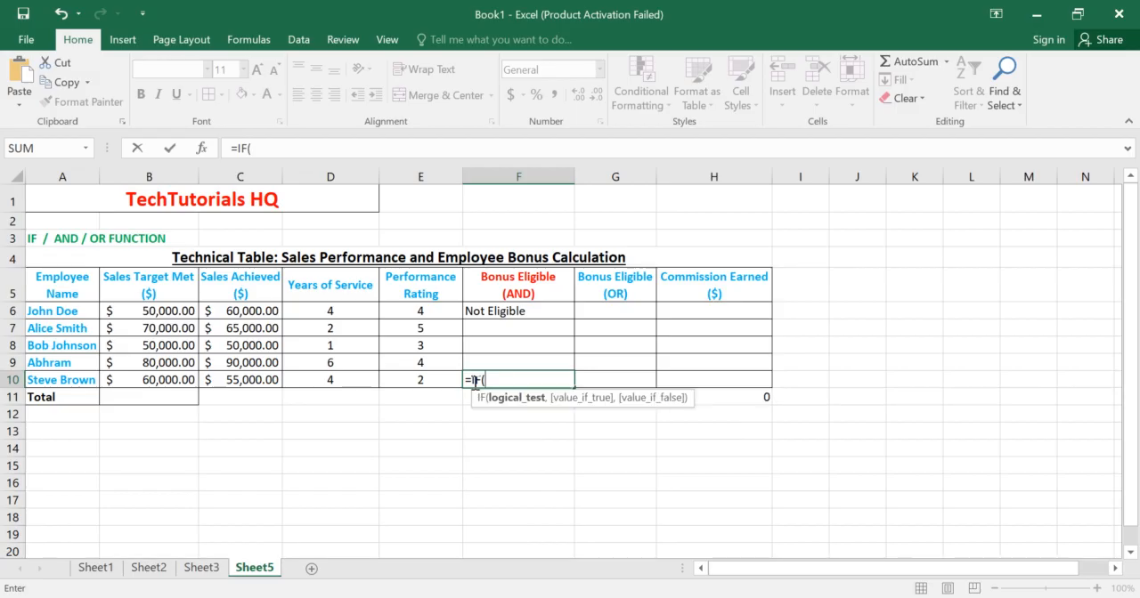
type("AND(")
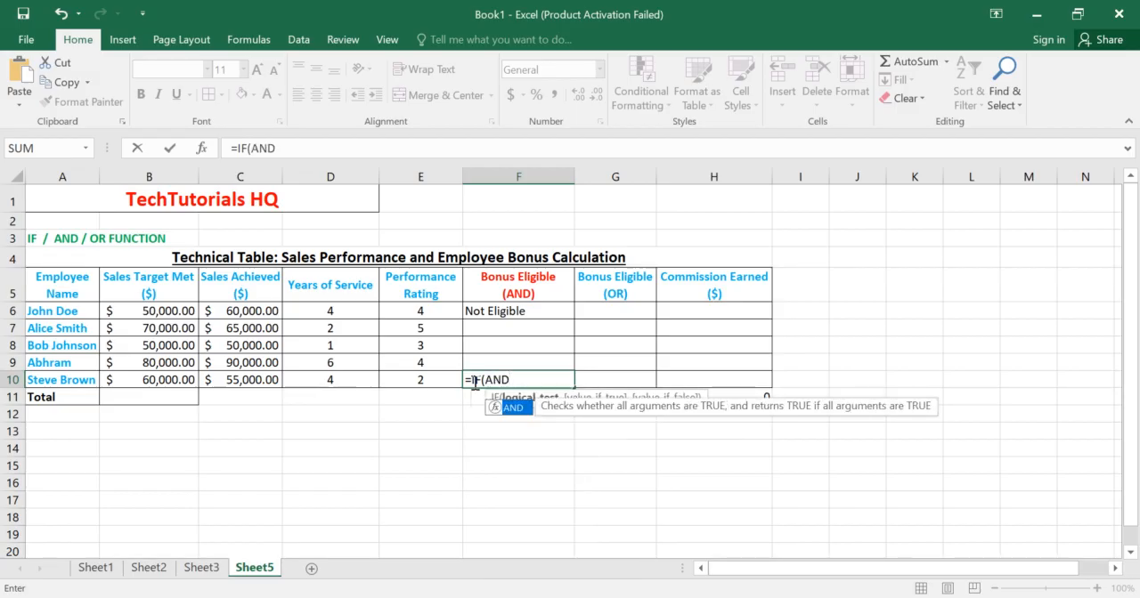
left_click(171, 377)
type(">=")
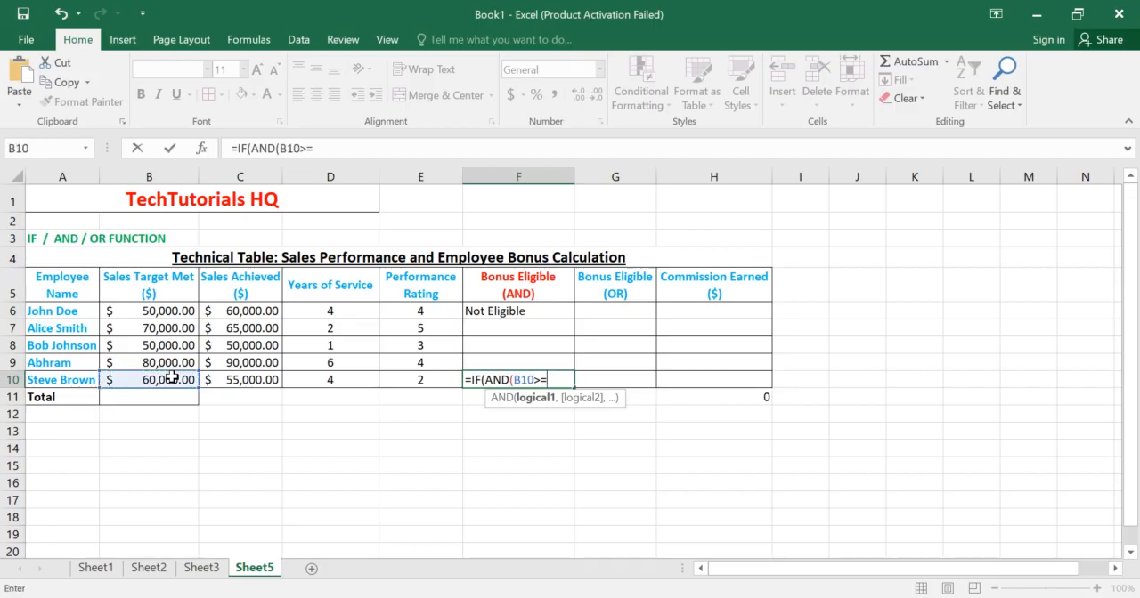
left_click(243, 375)
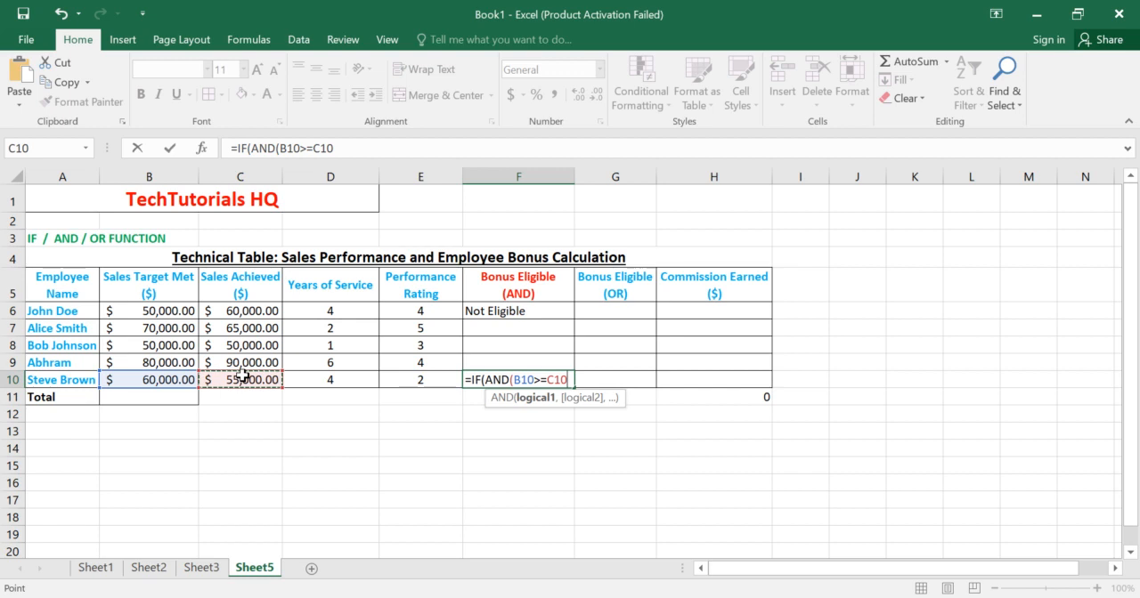
Step: Add D10>=3 as the second condition and close the AND test in the F10 formula
type(",")
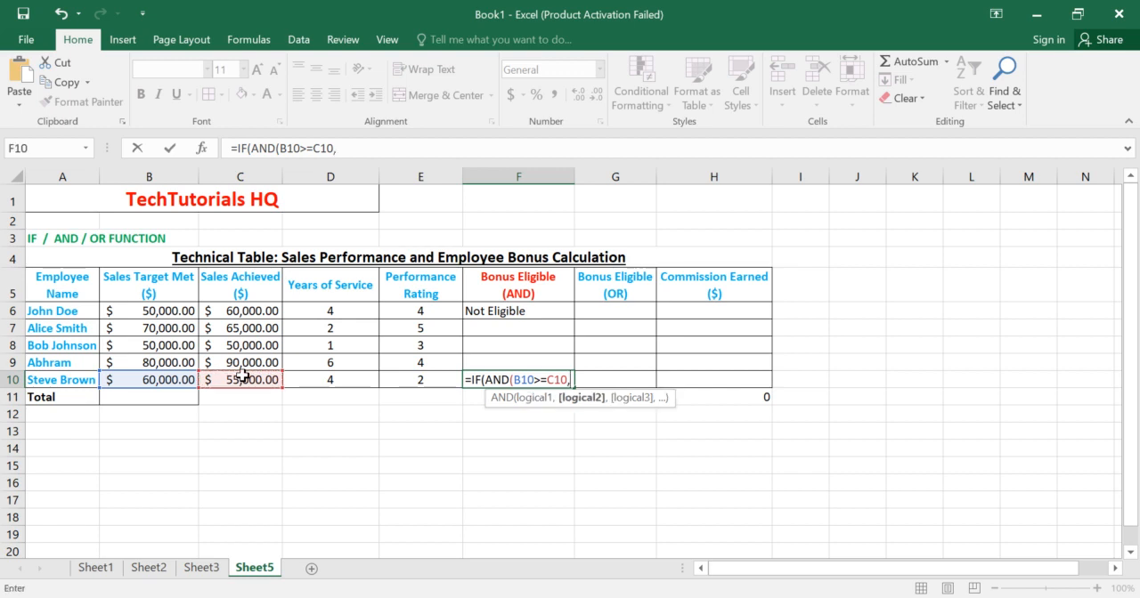
left_click(316, 384)
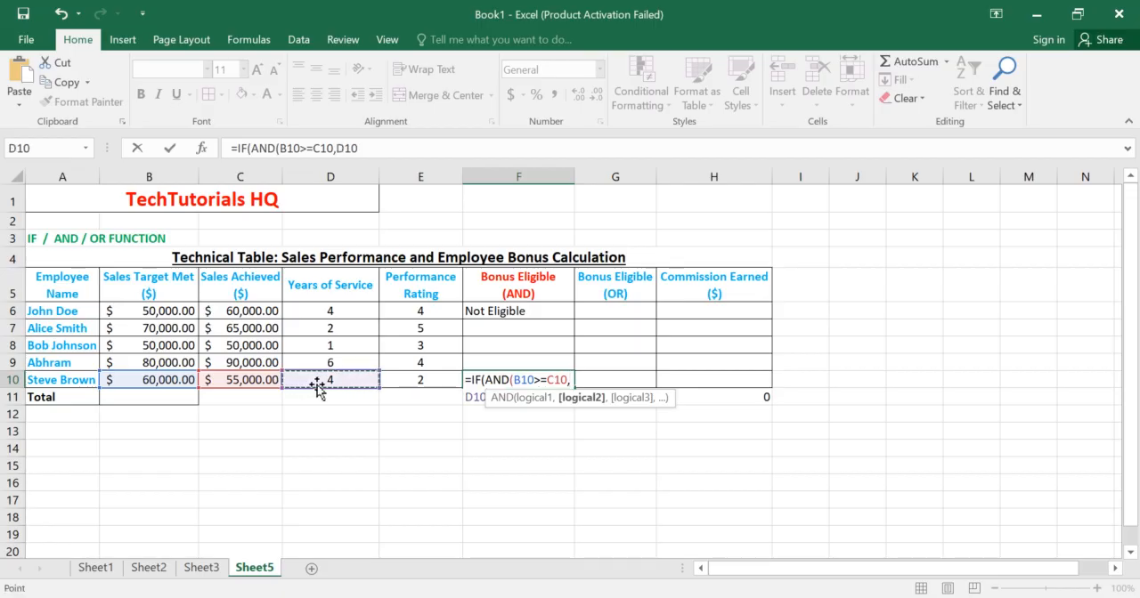
type(">=3")
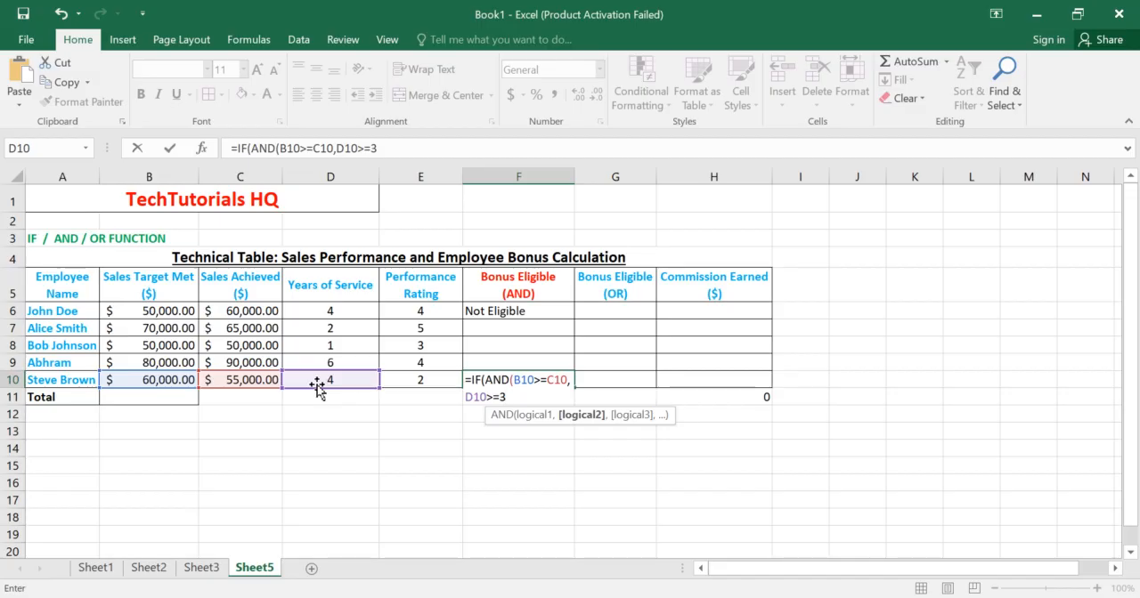
type("),")
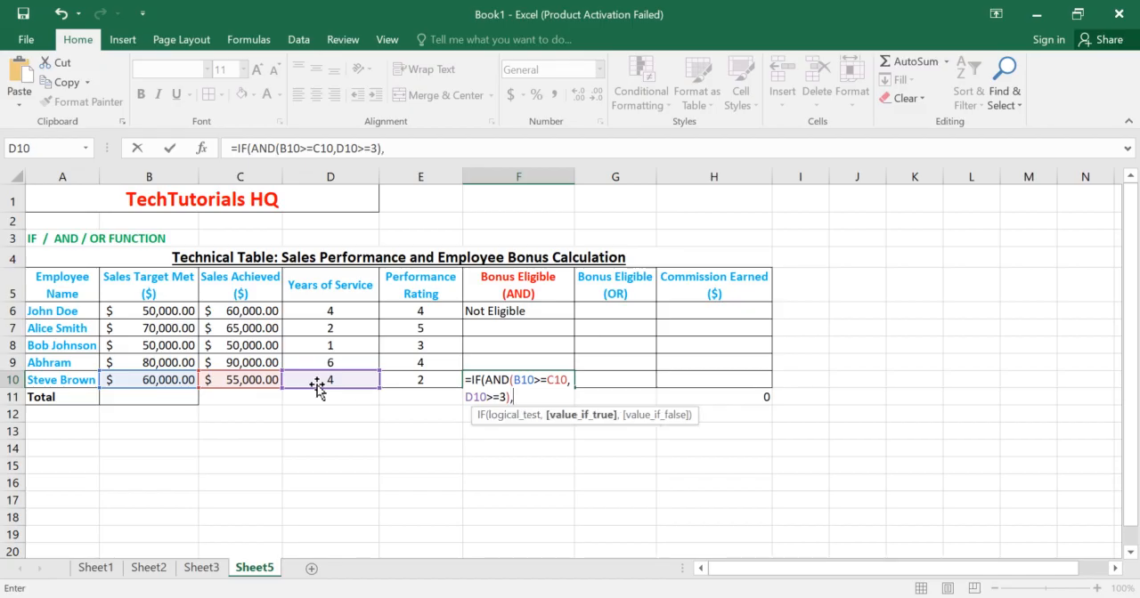
type("\"Bonous")
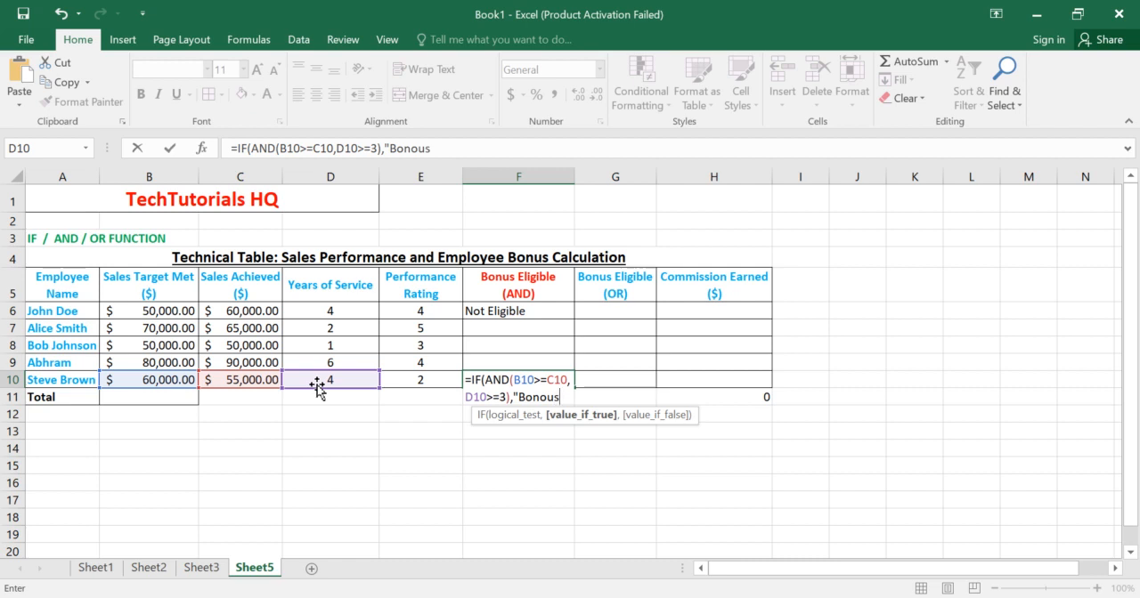
Step: Add "Bonus Eligible" as the value-if-true argument of the IF formula in F10
key("BackSpace")
key("BackSpace")
key("BackSpace")
type("us Eli")
type("ible")
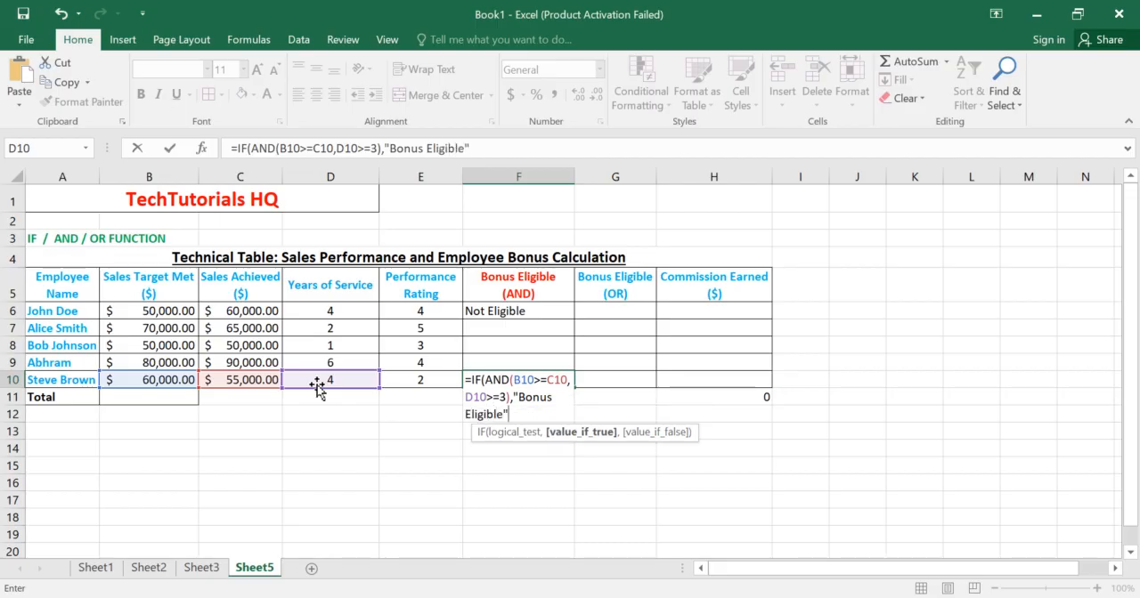
type("\",")
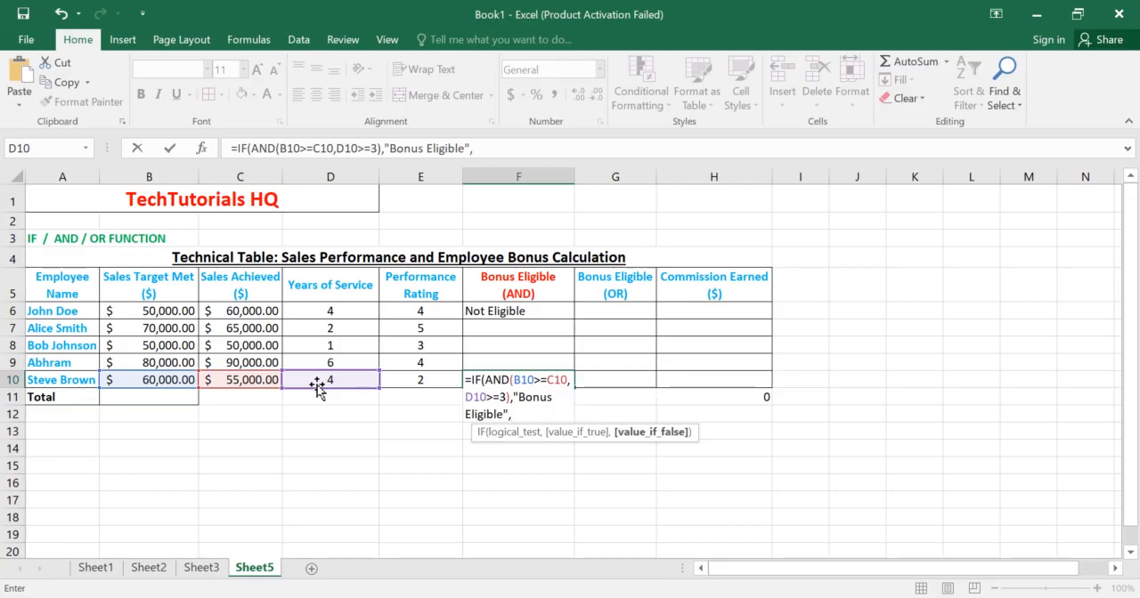
type("\"No")
type("t")
type(" E")
type("ligible")
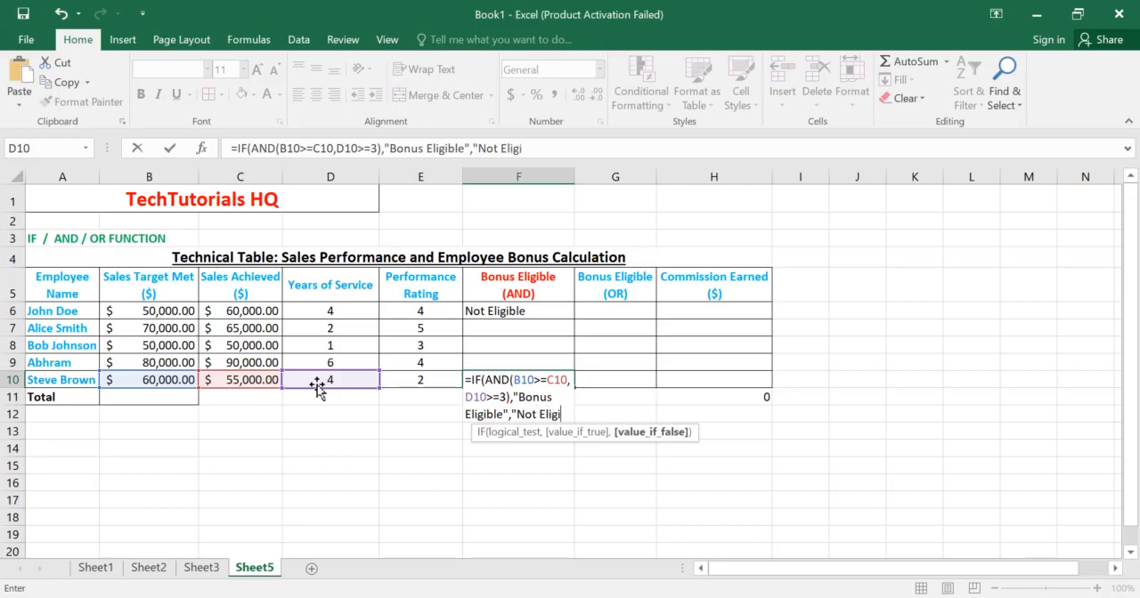
type("\"")
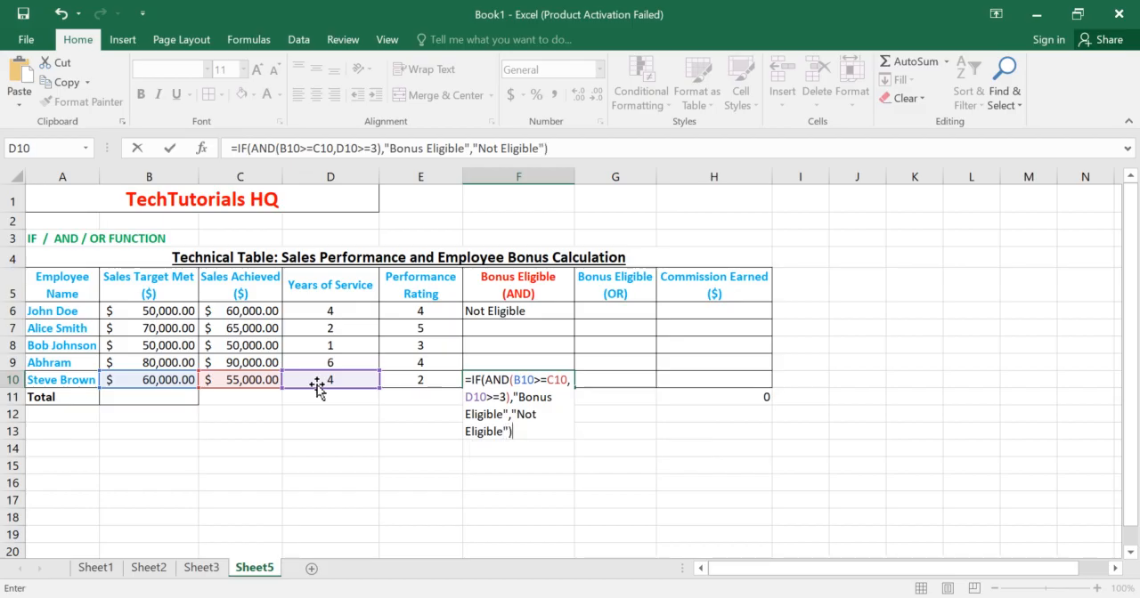
Step: Add "Not Eligible" as the value-if-false argument of the F10 IF formula, close the formula and enter it
key("Return")
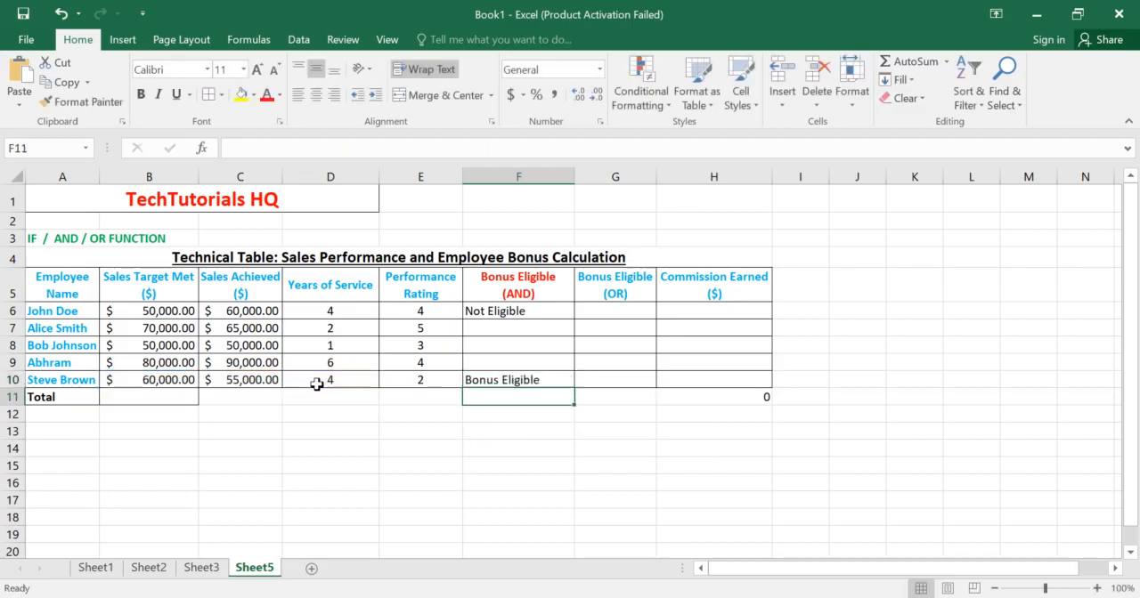
Step: Check the F10 formula and result against the sales target in B10 and the sales achieved in C10
left_click(486, 374)
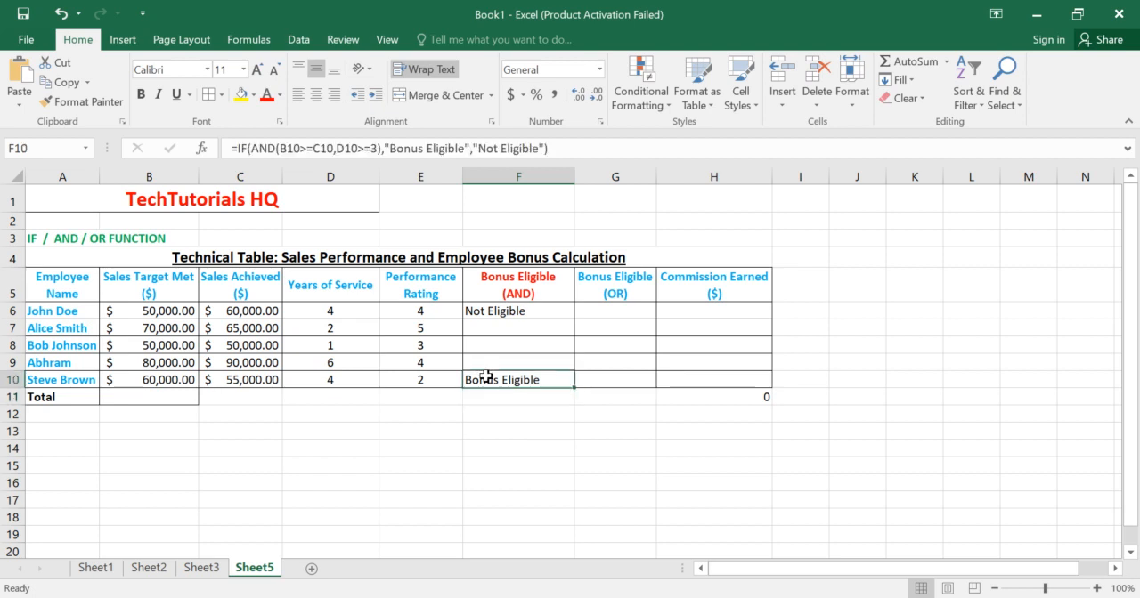
left_click(174, 381)
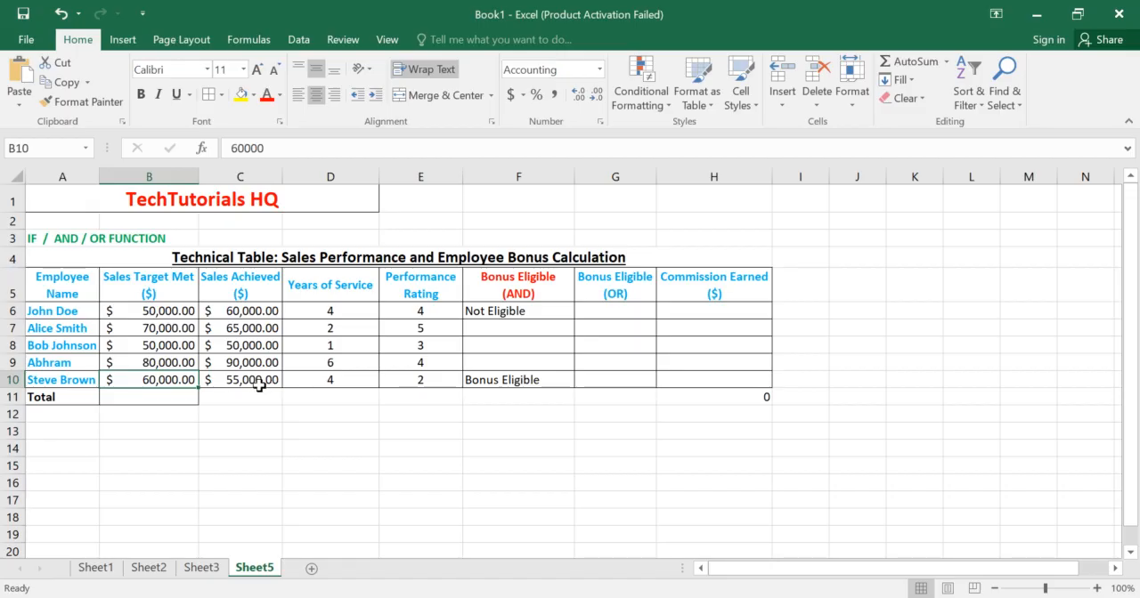
left_click(260, 385)
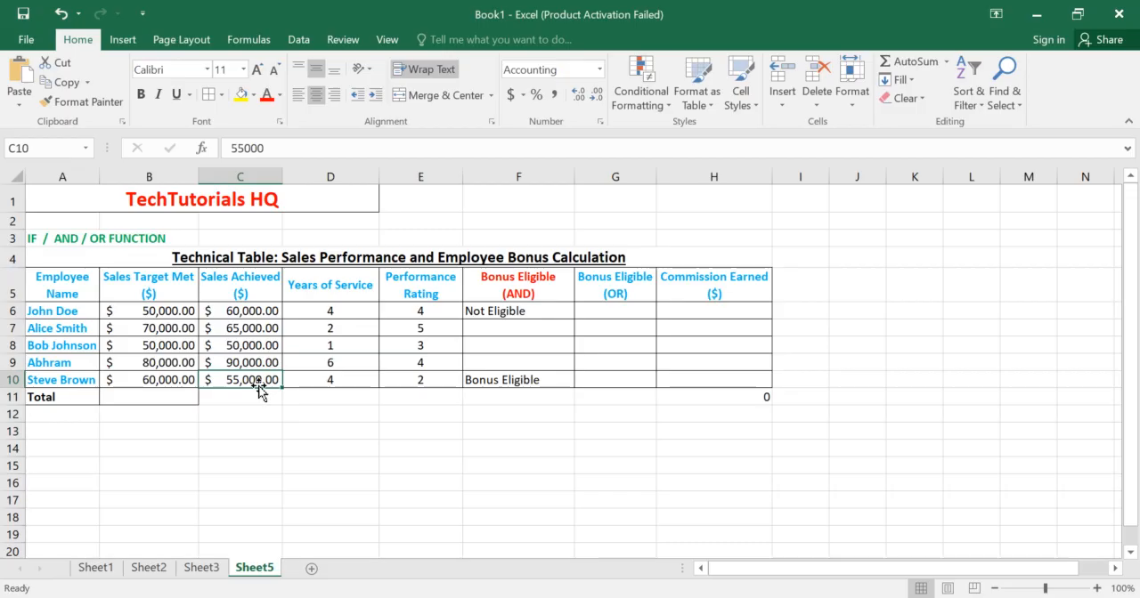
left_click(181, 381)
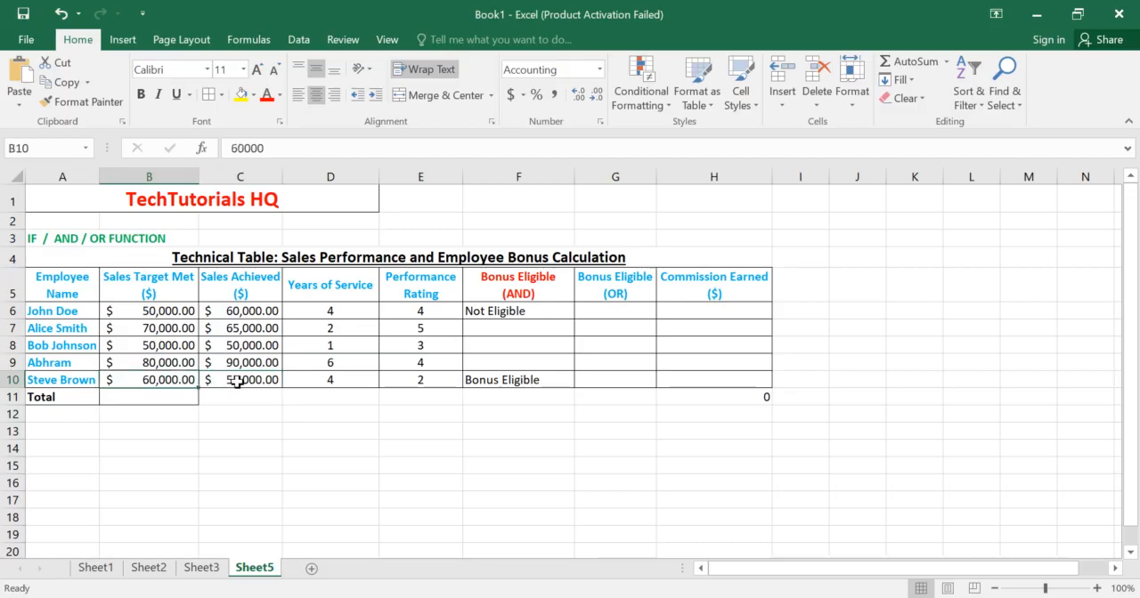
left_click(237, 382)
left_click(180, 382)
left_click(536, 382)
Step: Fill the Bonus Eligible (AND) formula from F6 down through F9 and check the copied formulas
left_click(565, 313)
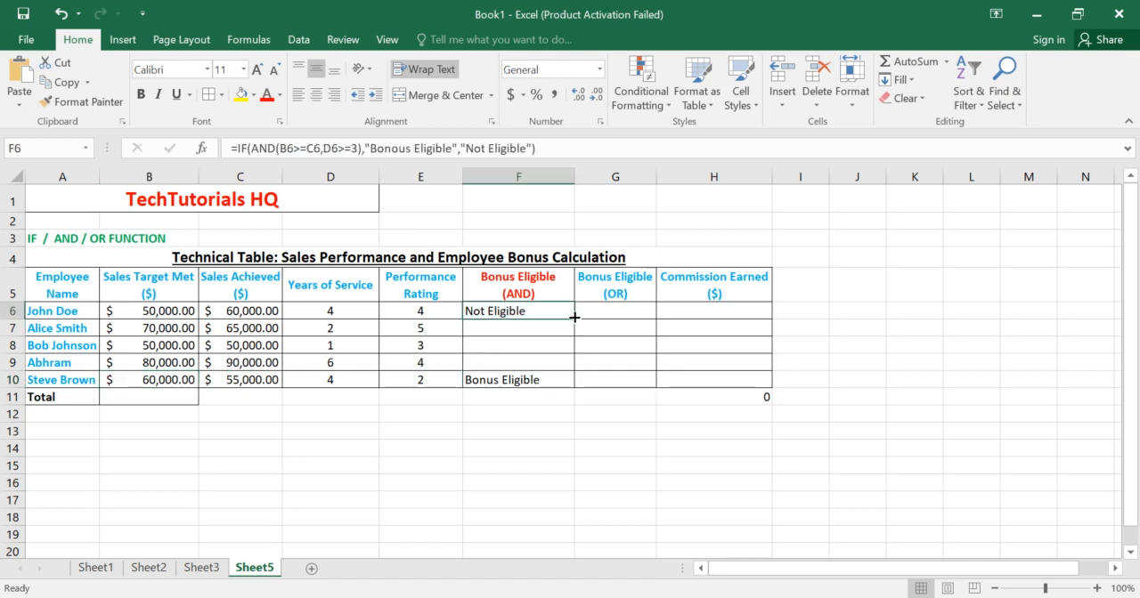
left_click_drag(574, 317, 568, 374)
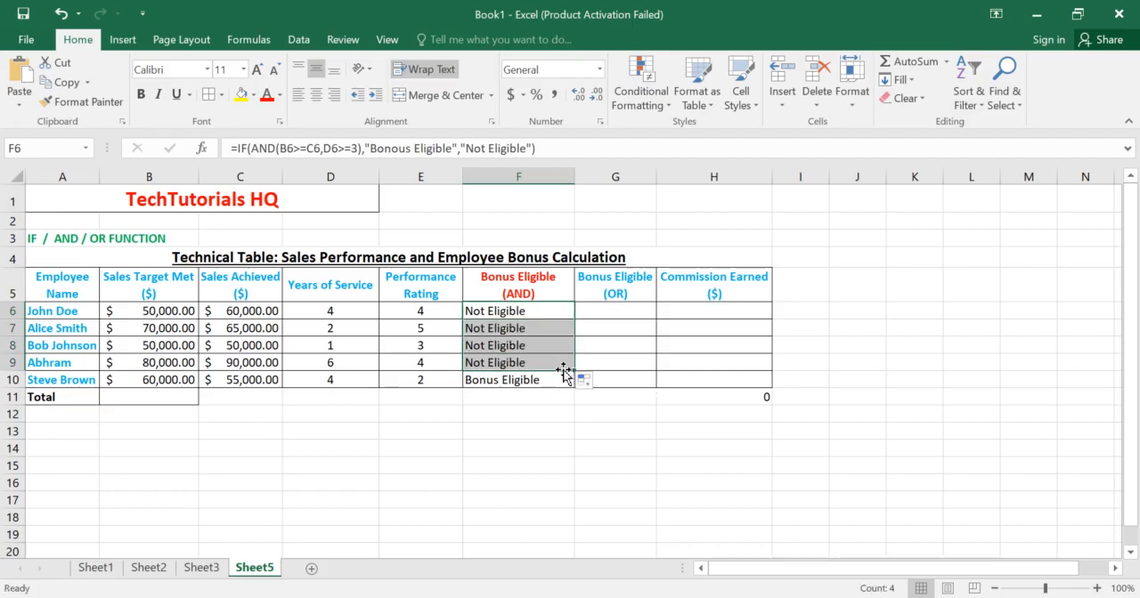
left_click(523, 329)
left_click(522, 343)
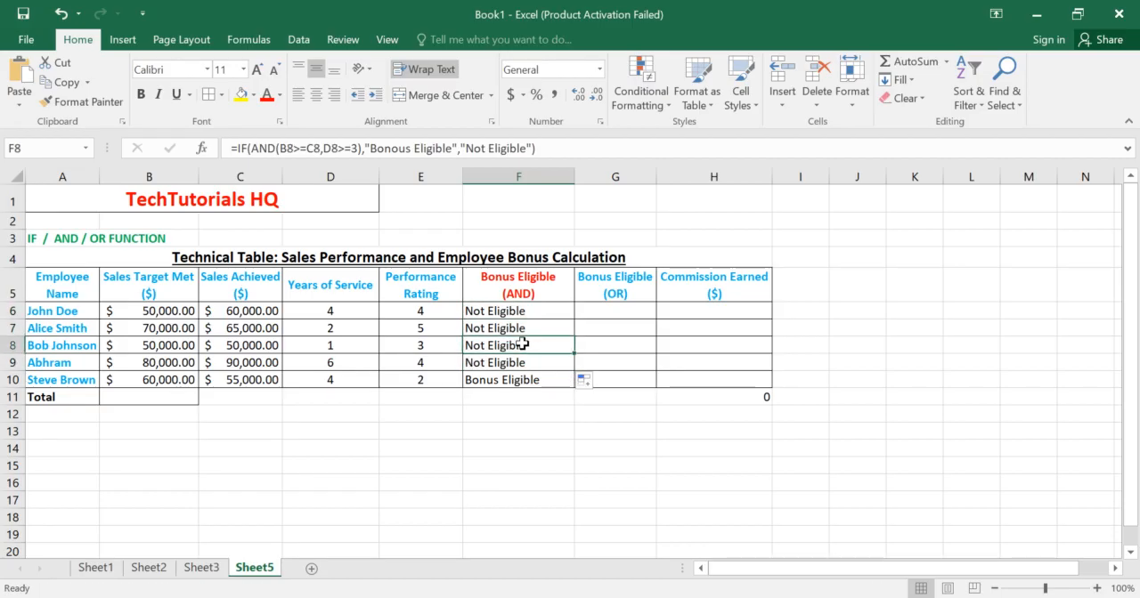
left_click(515, 365)
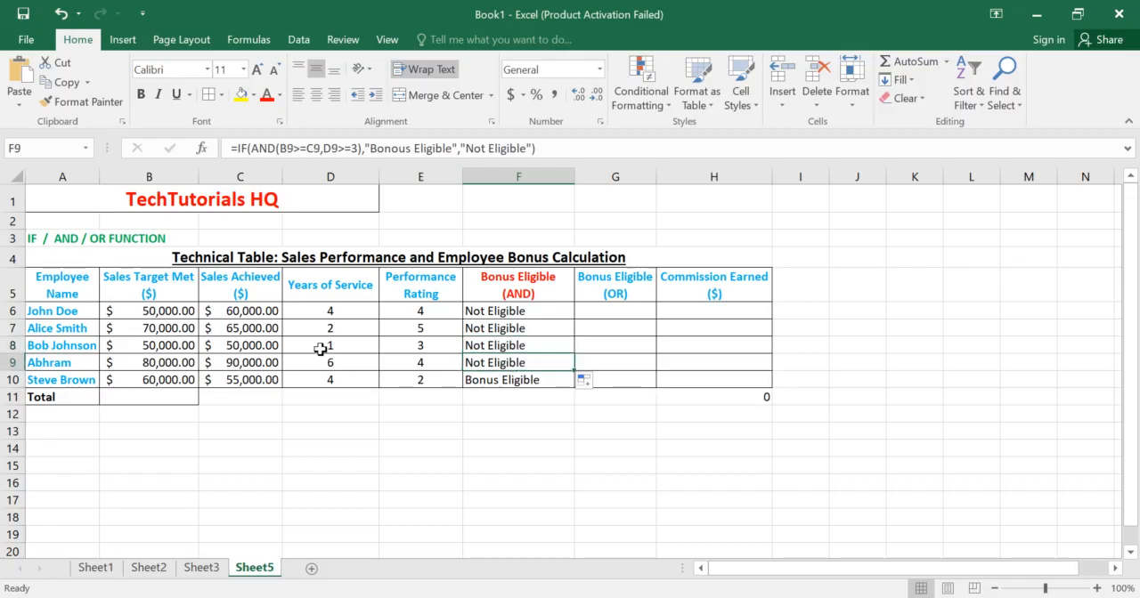
Step: Compare B8 with C8, set the years of service in D8 to 4 and check the formula result in F8
left_click(176, 356)
left_click(175, 346)
left_click(221, 344)
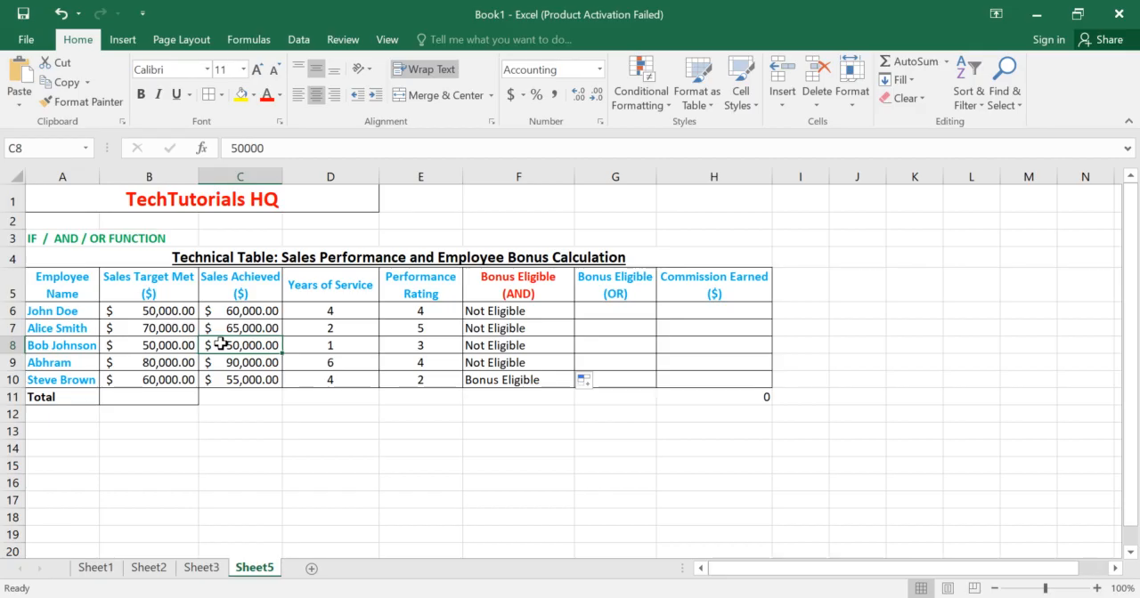
double_click(338, 347)
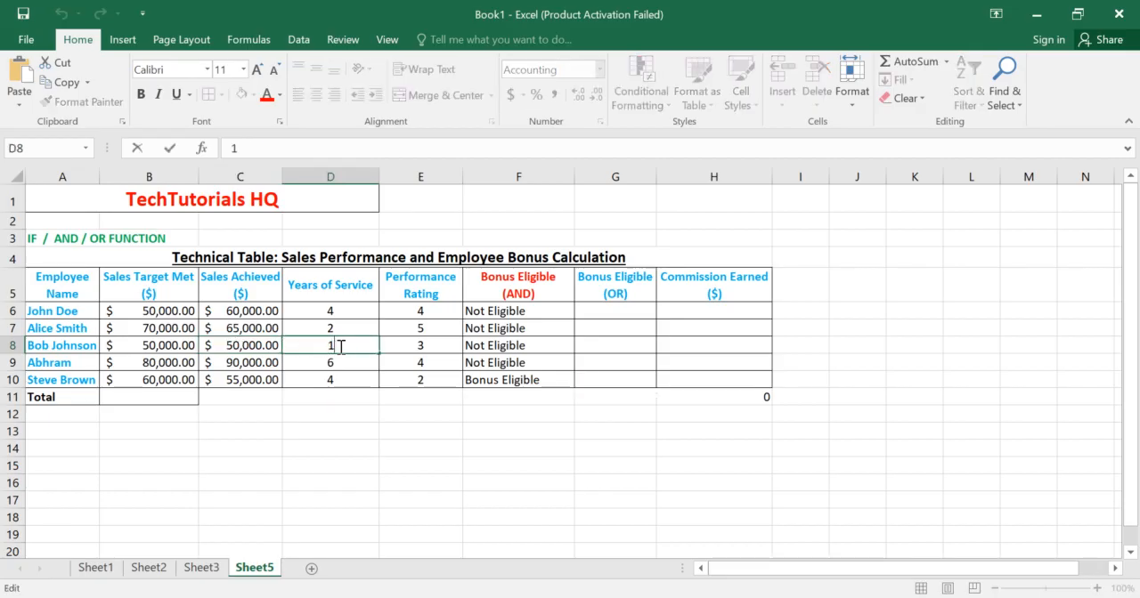
key("BackSpace")
type("4")
key("Return")
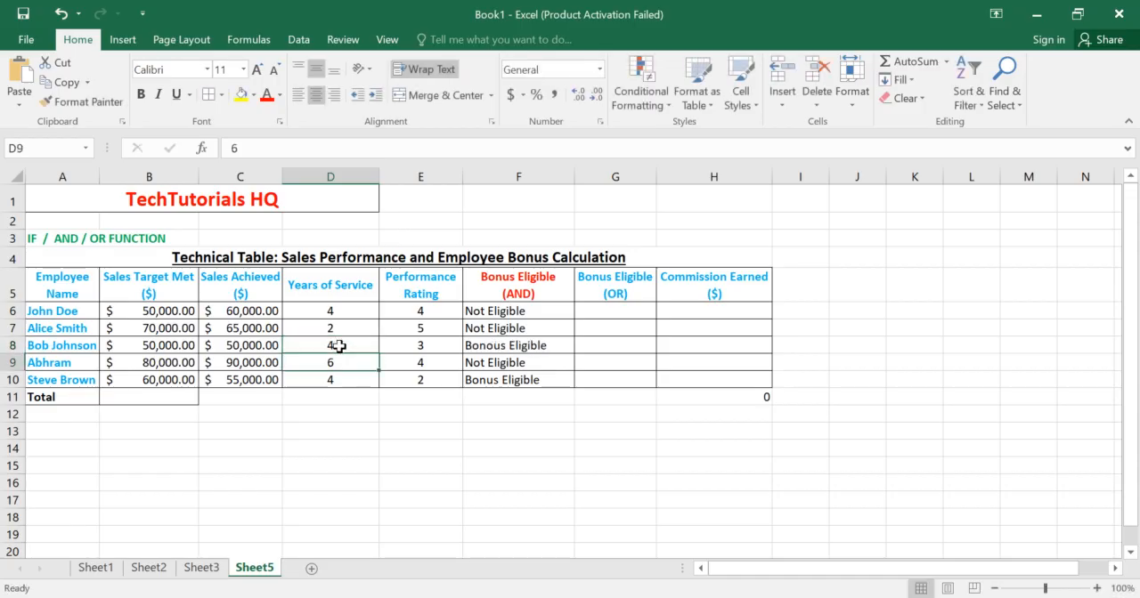
left_click(528, 346)
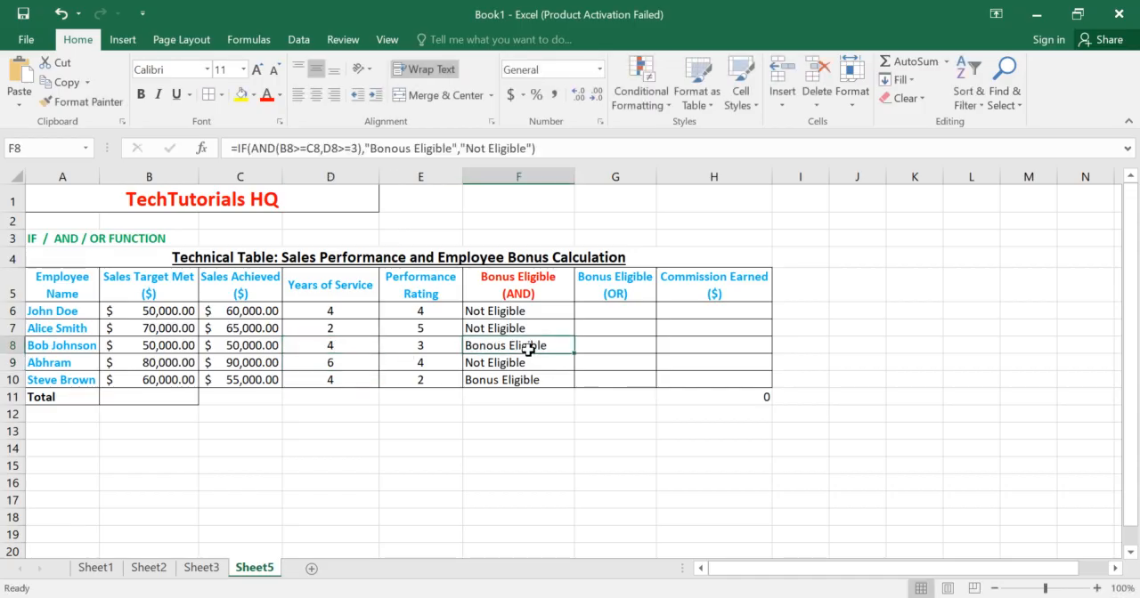
Step: Set the years of service in D8 back to 1
double_click(346, 347)
key("BackSpace")
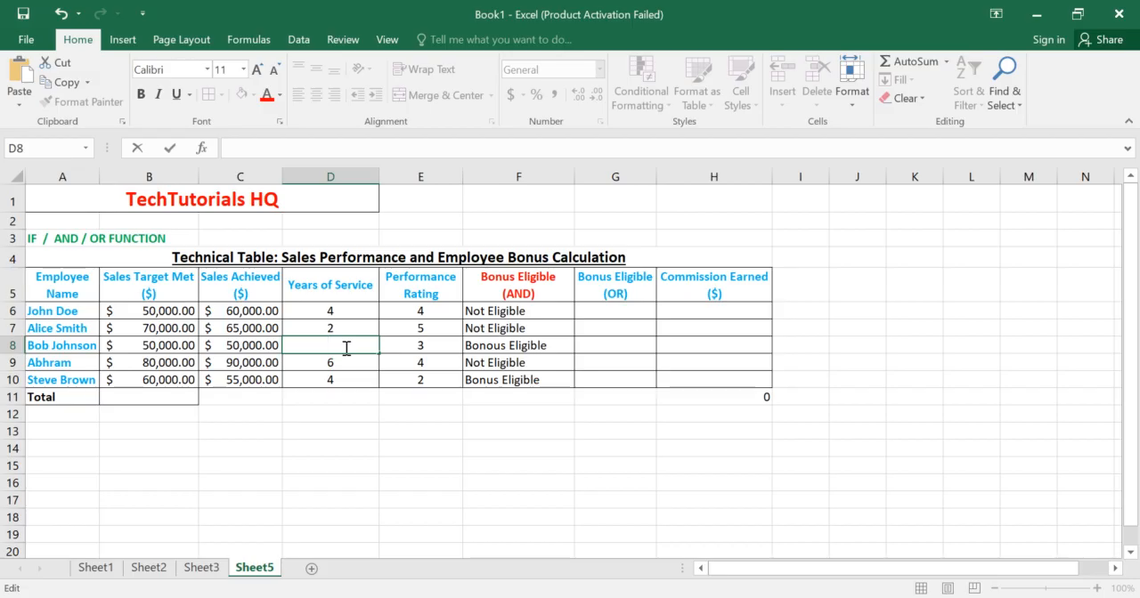
type("1")
key("Return")
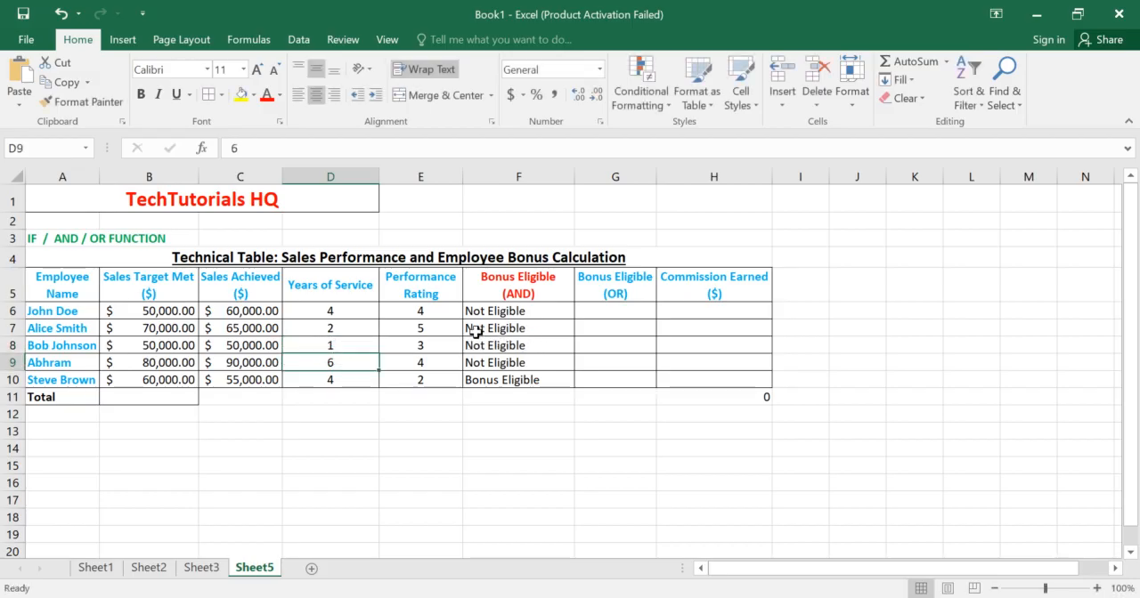
Step: Set the years of service in D7 to 3 and check the formula result in F7
double_click(342, 329)
key("BackSpace")
type("3")
key("Return")
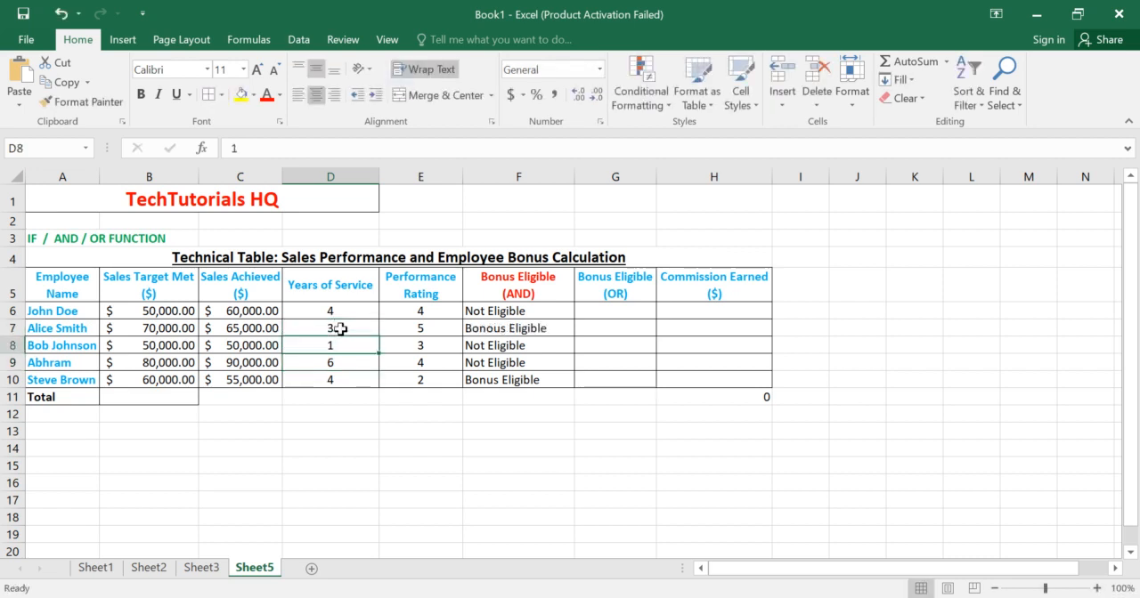
left_click(529, 330)
Step: Begin an IF formula in G6 with a nested OR test whose first condition is B6>=C6
left_click(595, 308)
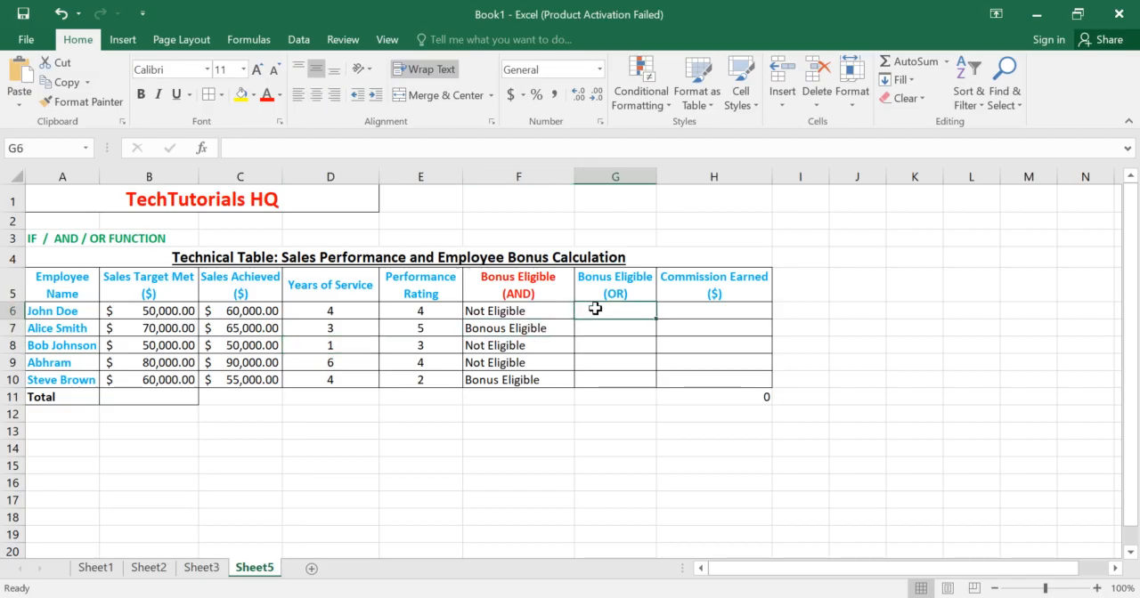
type("=")
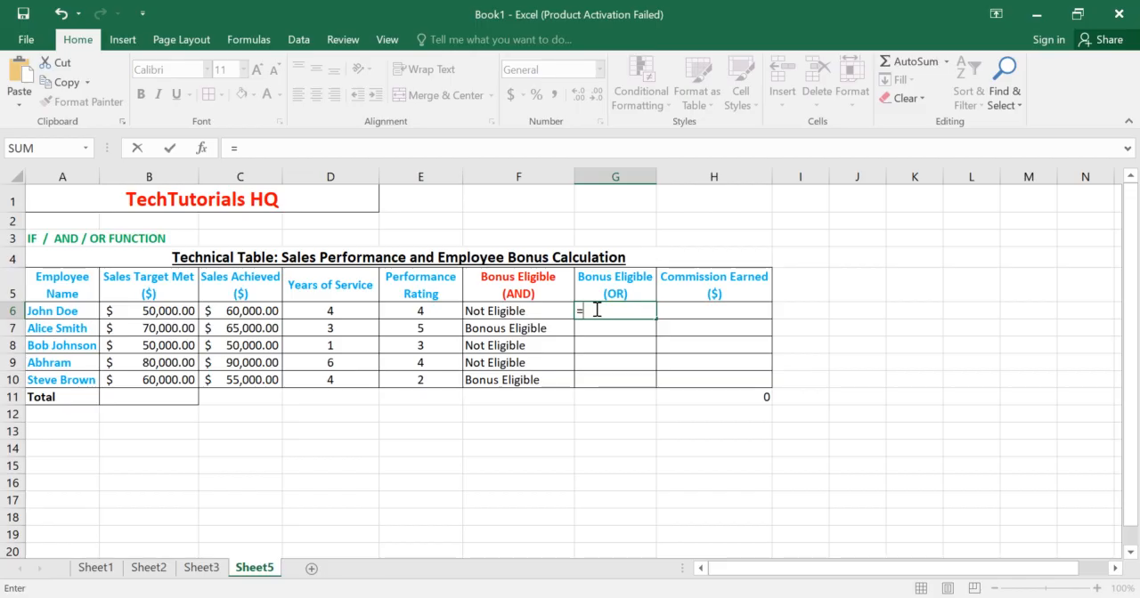
type("IF(")
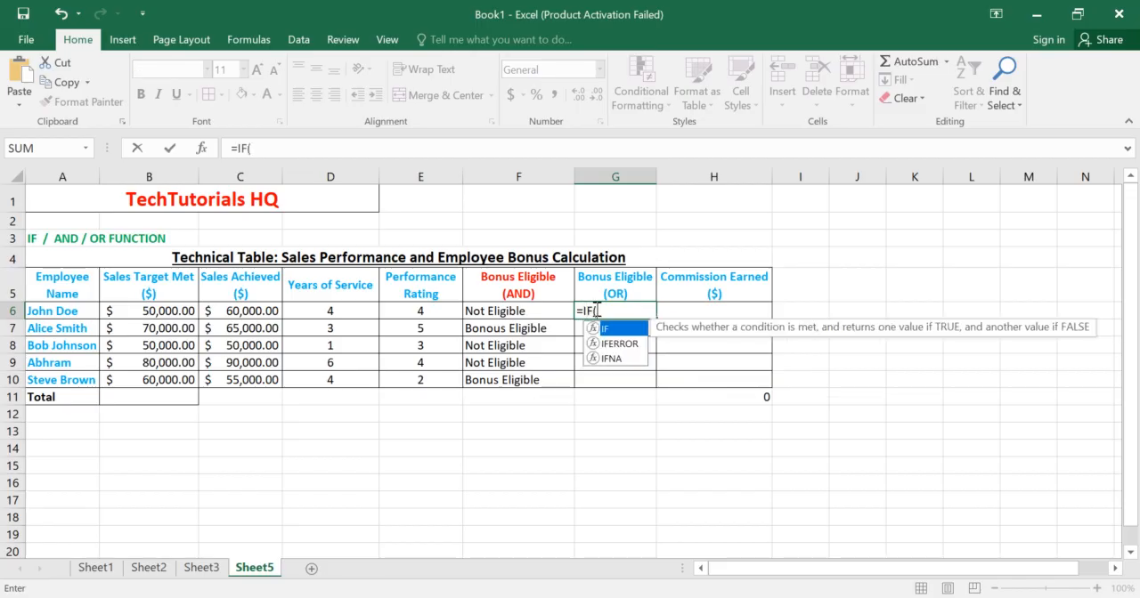
type("OR(")
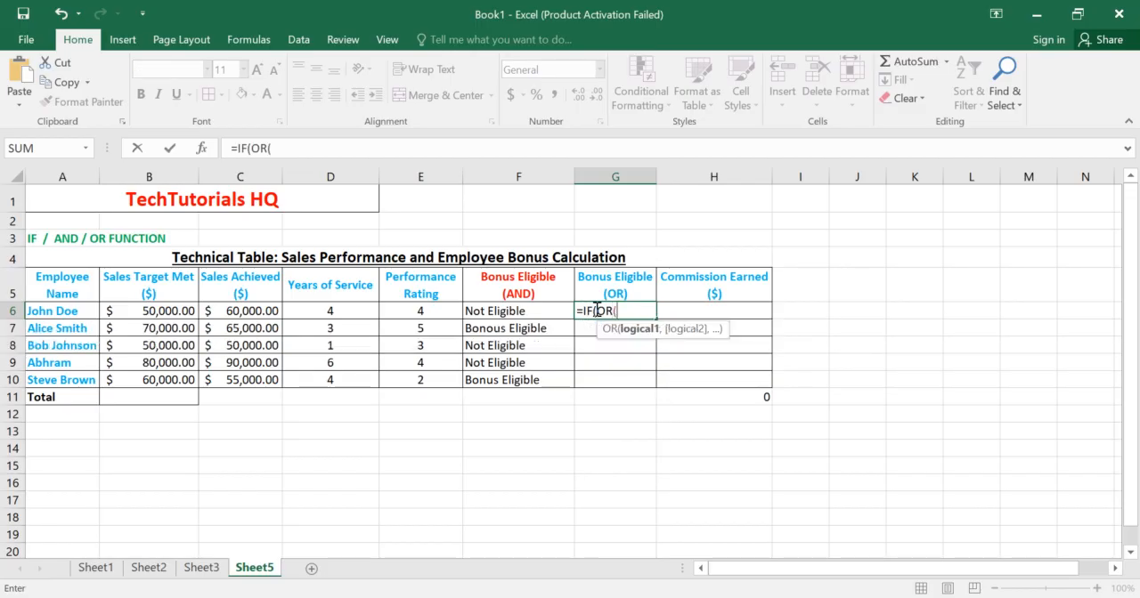
left_click(132, 314)
type(">+")
type("=")
left_click(255, 311)
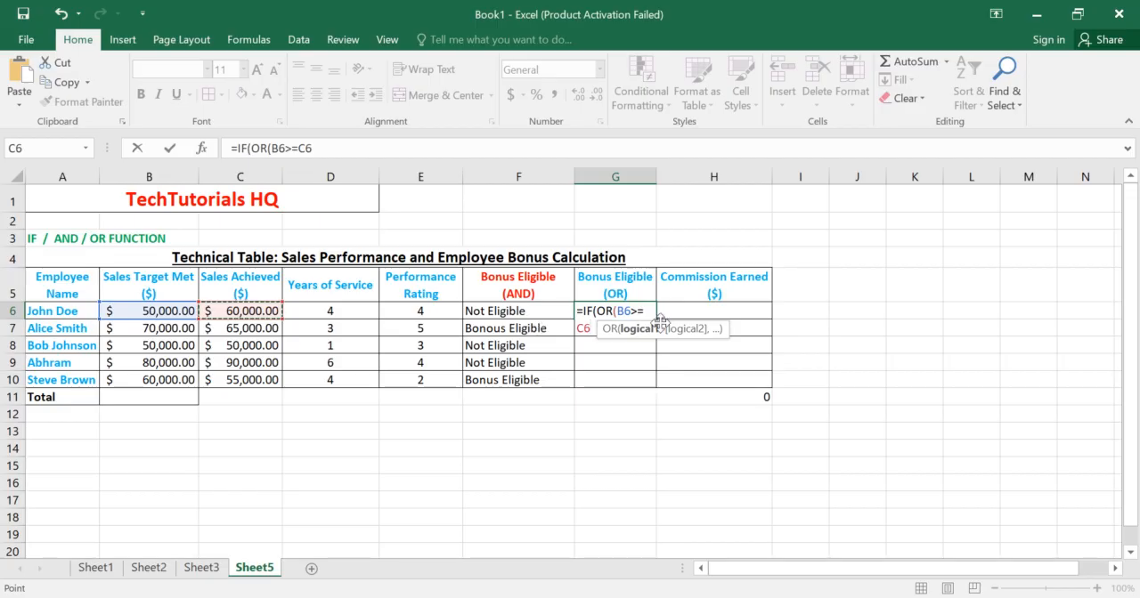
type(",")
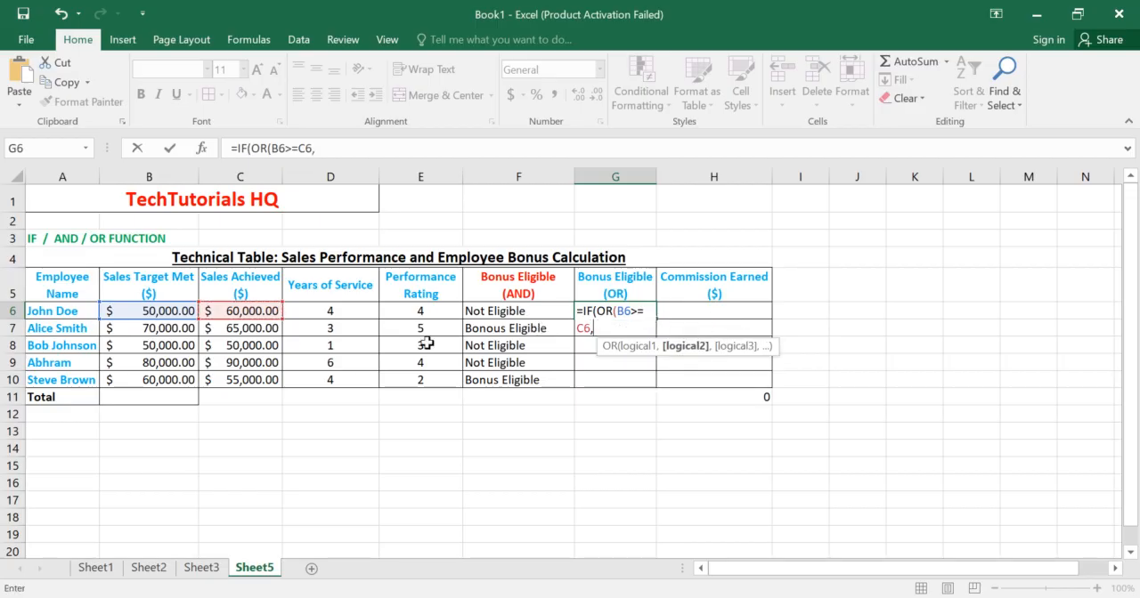
Step: Add D6>=5 as the second condition and close the OR test in the G6 formula
left_click(341, 313)
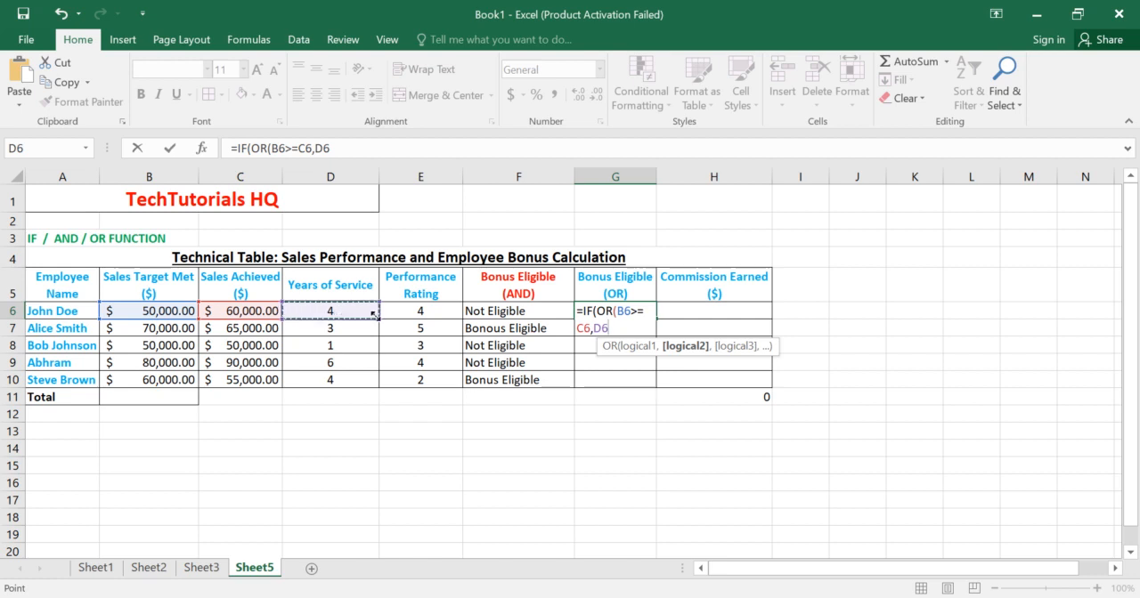
type(">=")
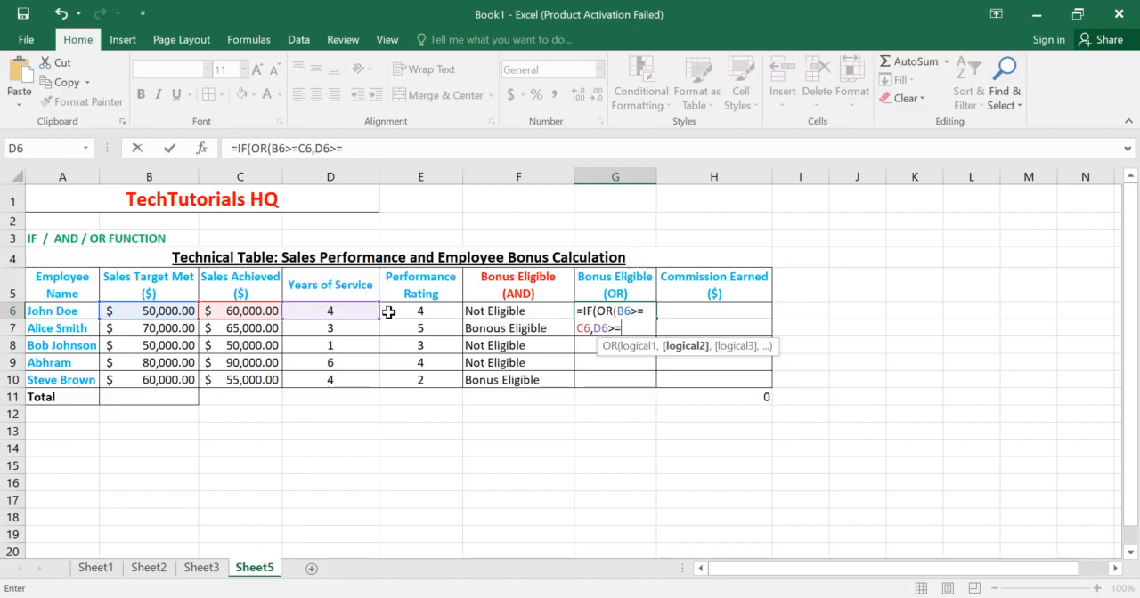
type("5)")
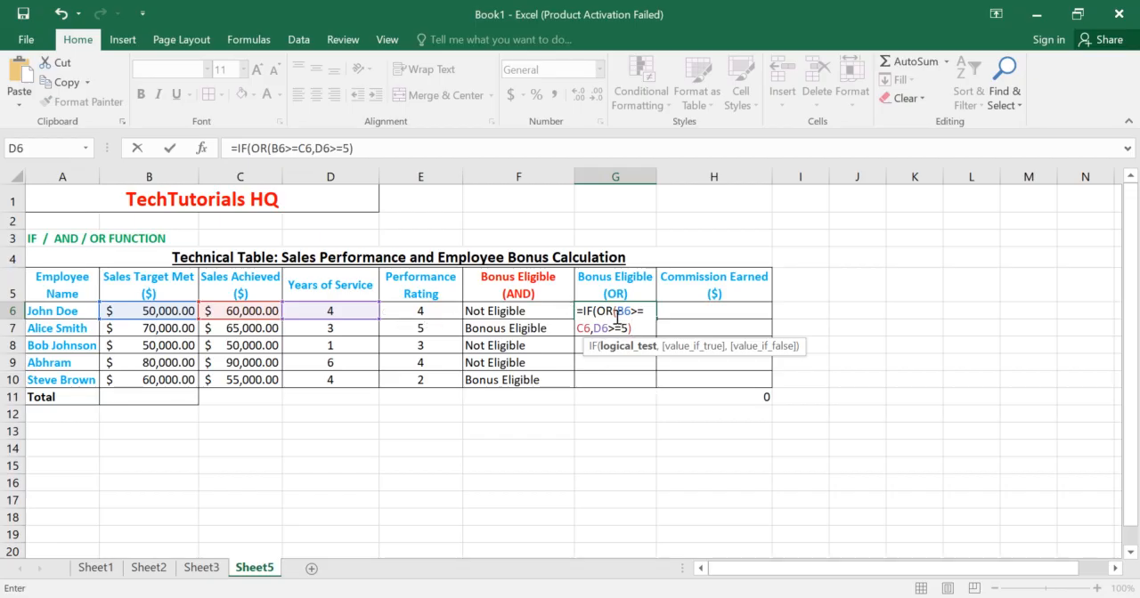
Step: Complete the G6 IF formula with "Bonus Eligible" as the value if true and "Not Eligible" as the value if false, and enter it
type(",")
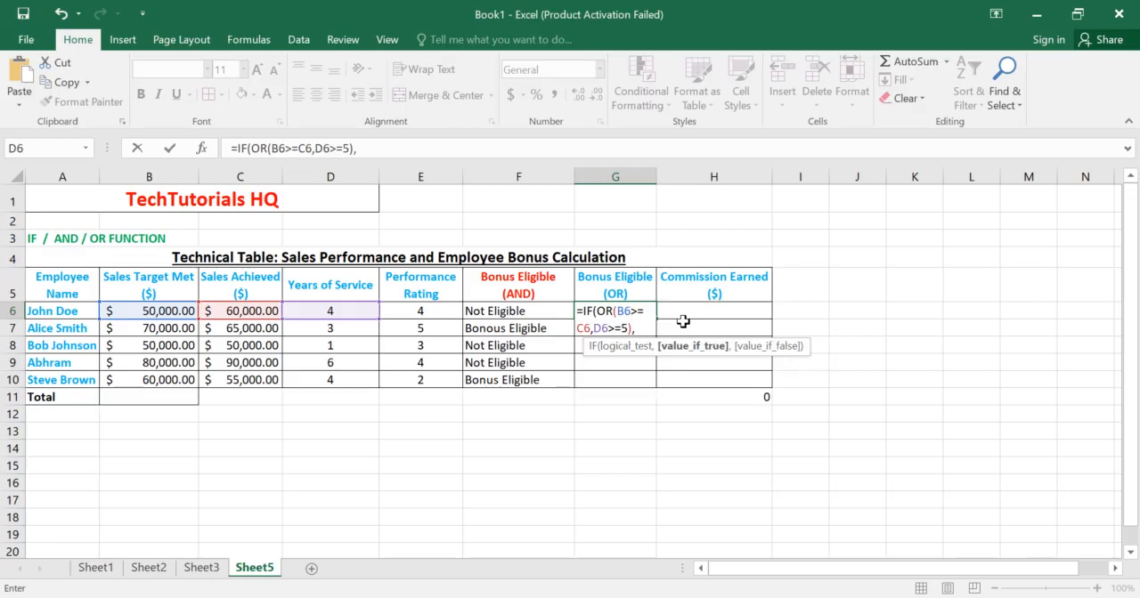
type("\"Bon")
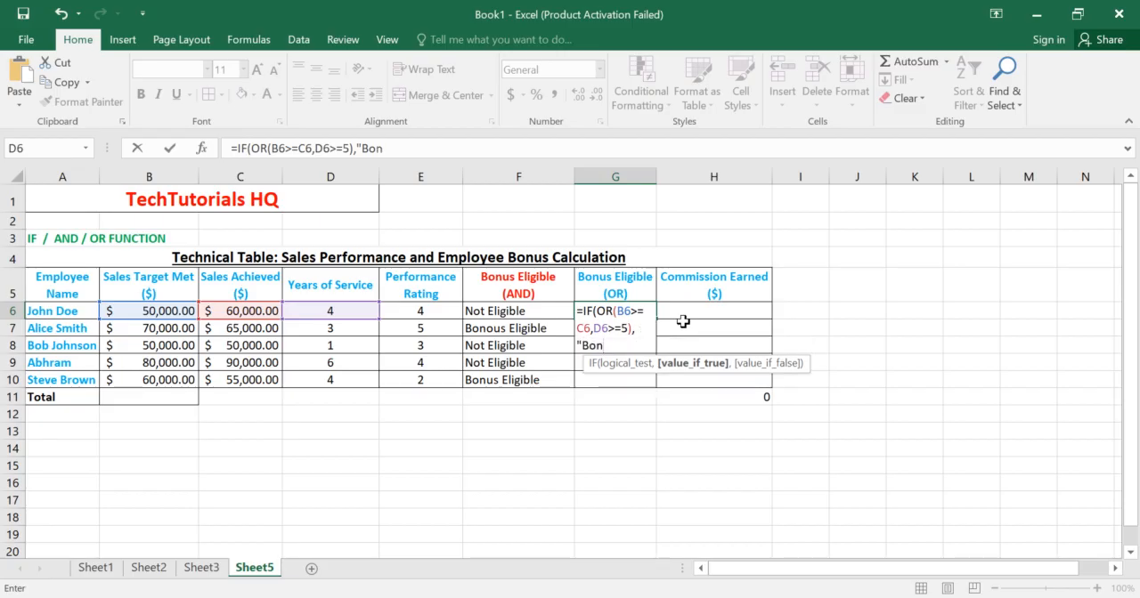
type("us Eligible")
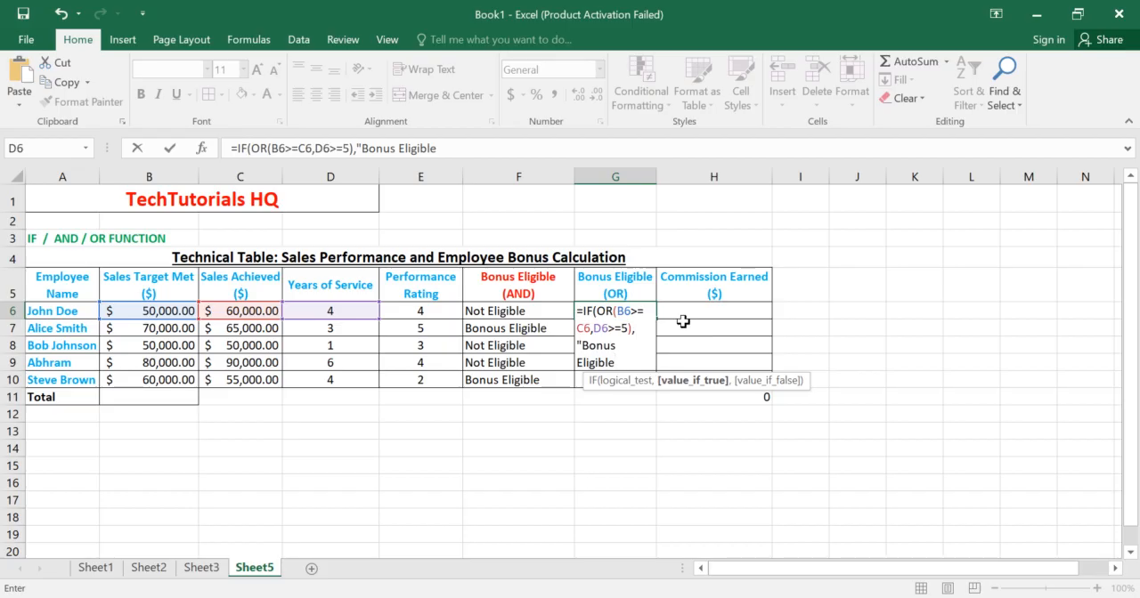
type("\",")
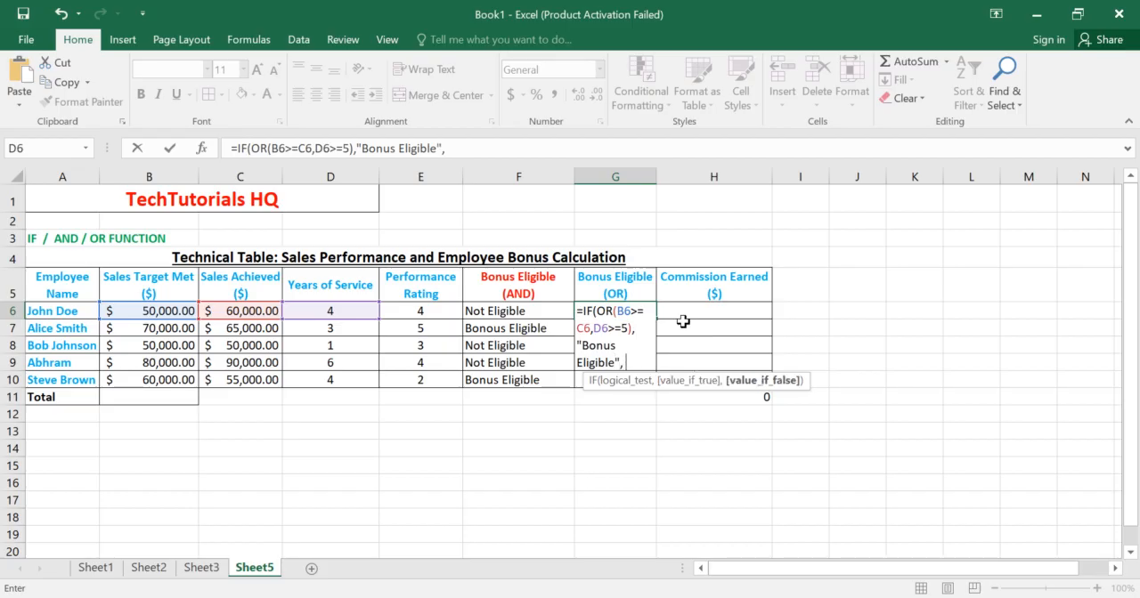
type("\"Nor")
type(" Eligible")
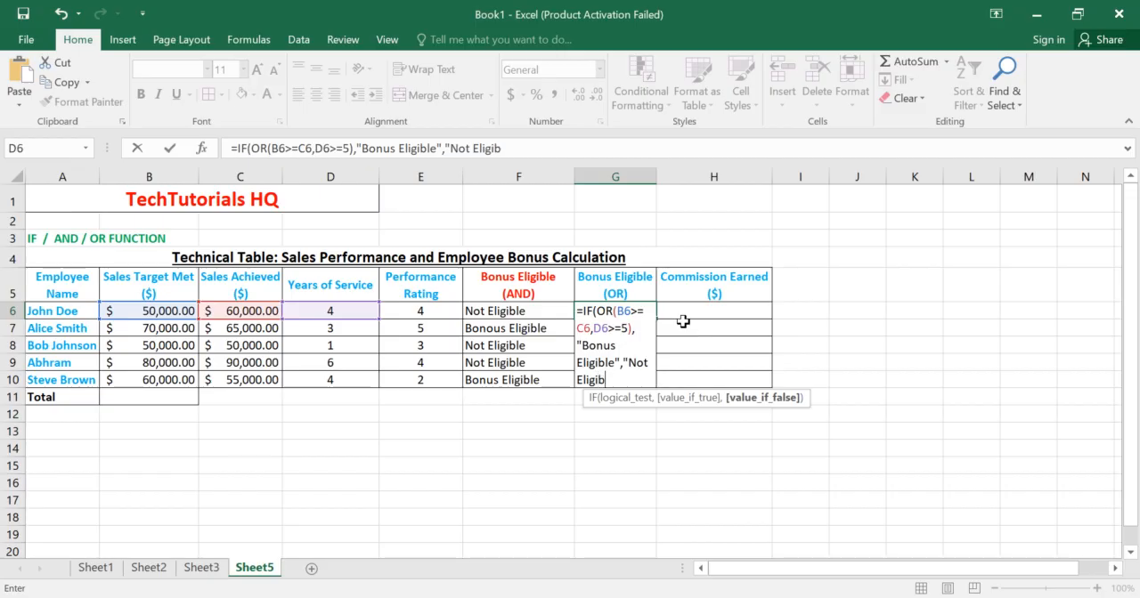
type("\"")
key("Return")
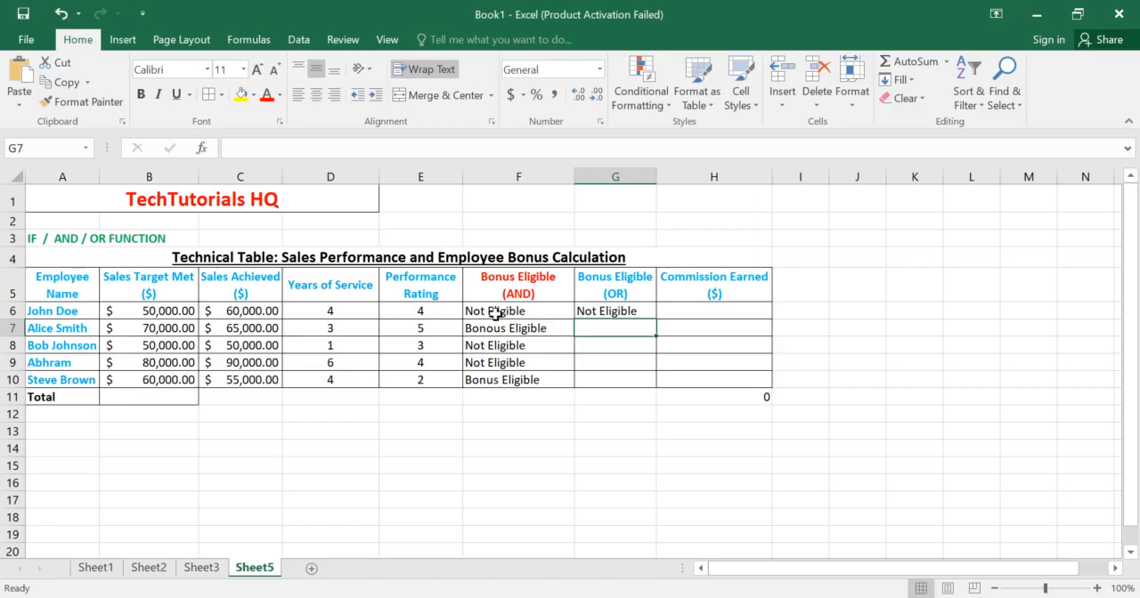
Step: Compare the OR formula in G6 and the AND formula in F6 against row 6's sales target, sales achieved and years of service
left_click(585, 309)
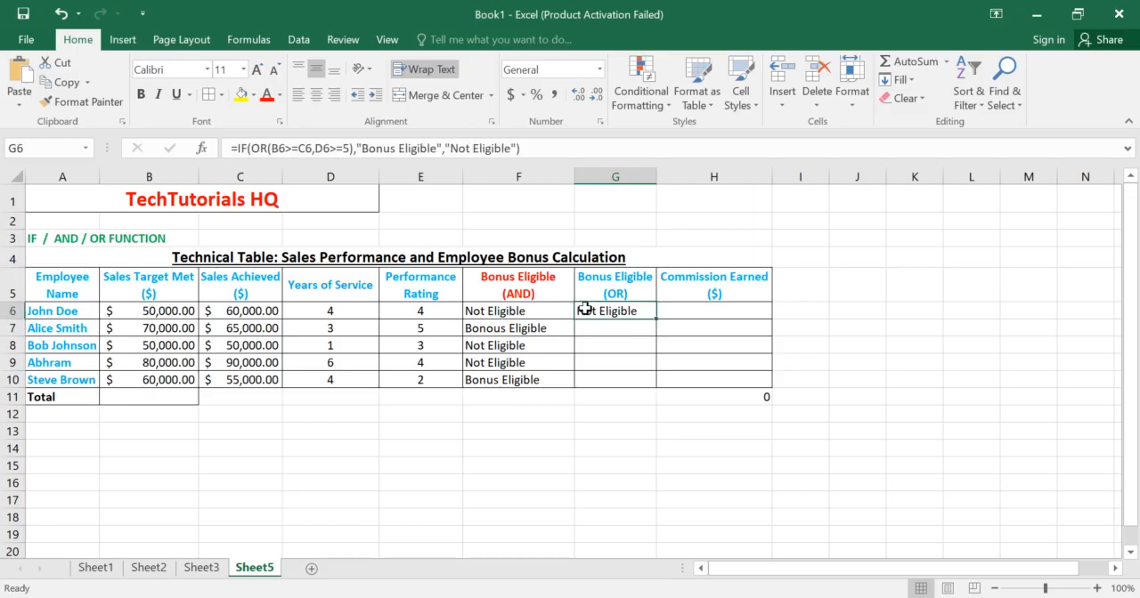
left_click(175, 313)
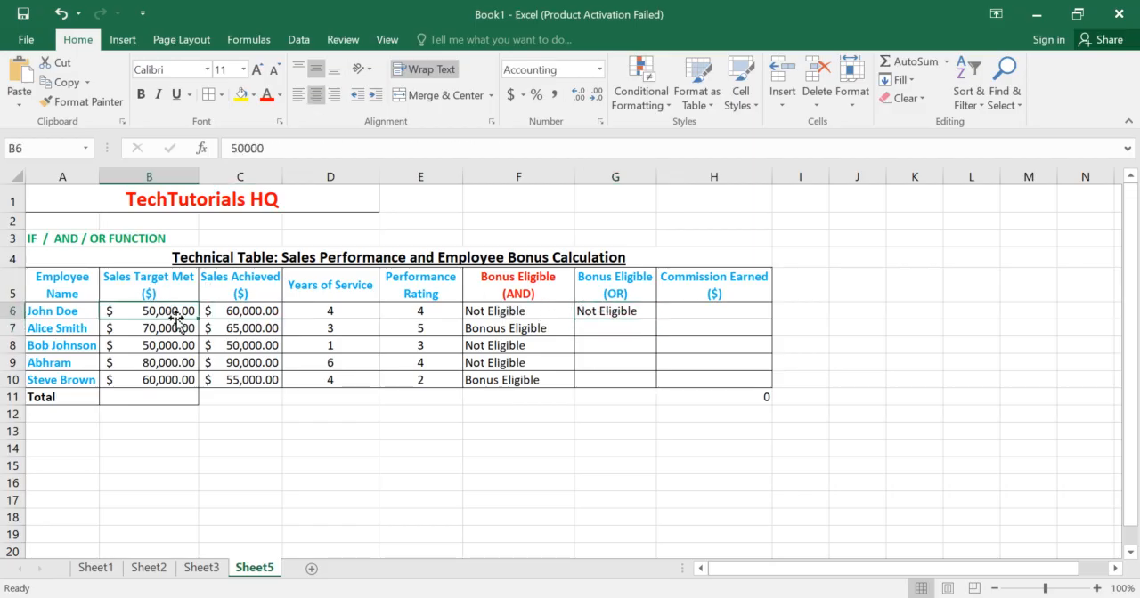
left_click(215, 313)
left_click(146, 286)
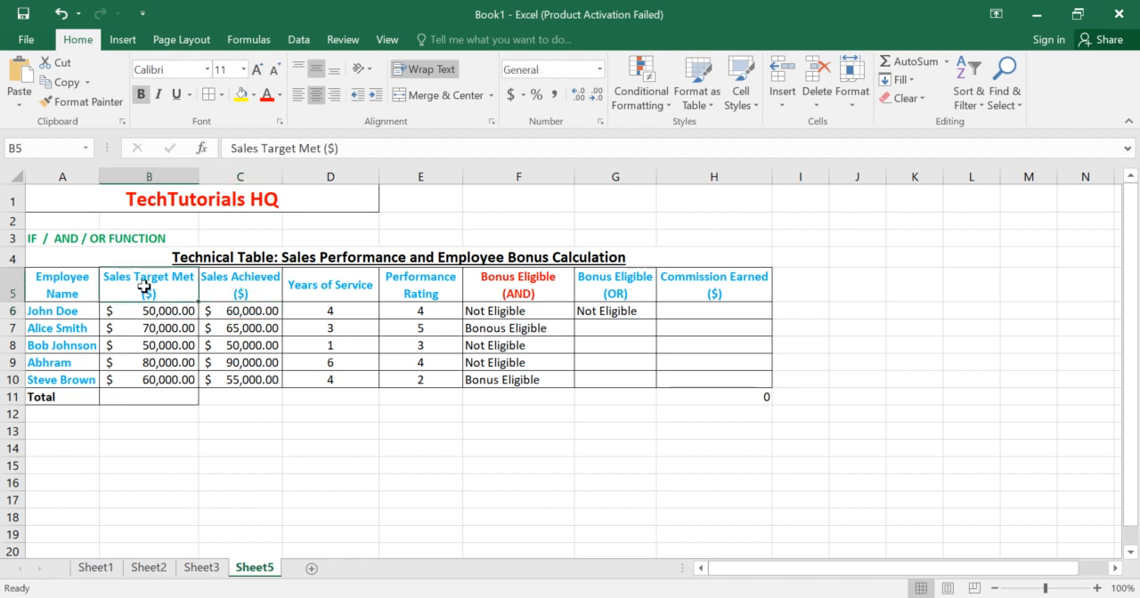
left_click(228, 291)
left_click(317, 298)
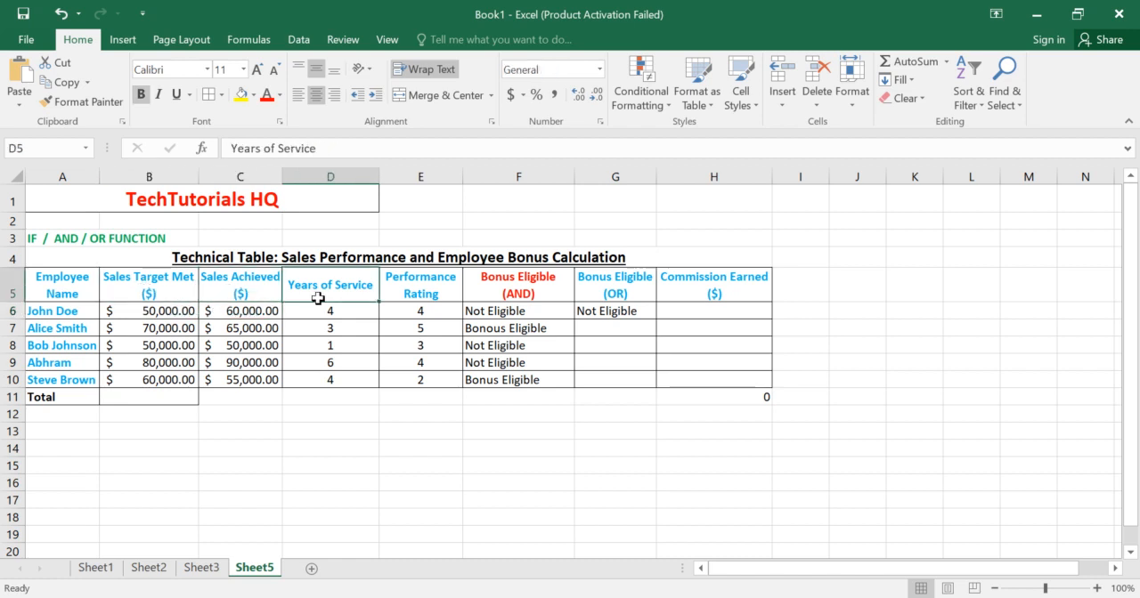
double_click(335, 311)
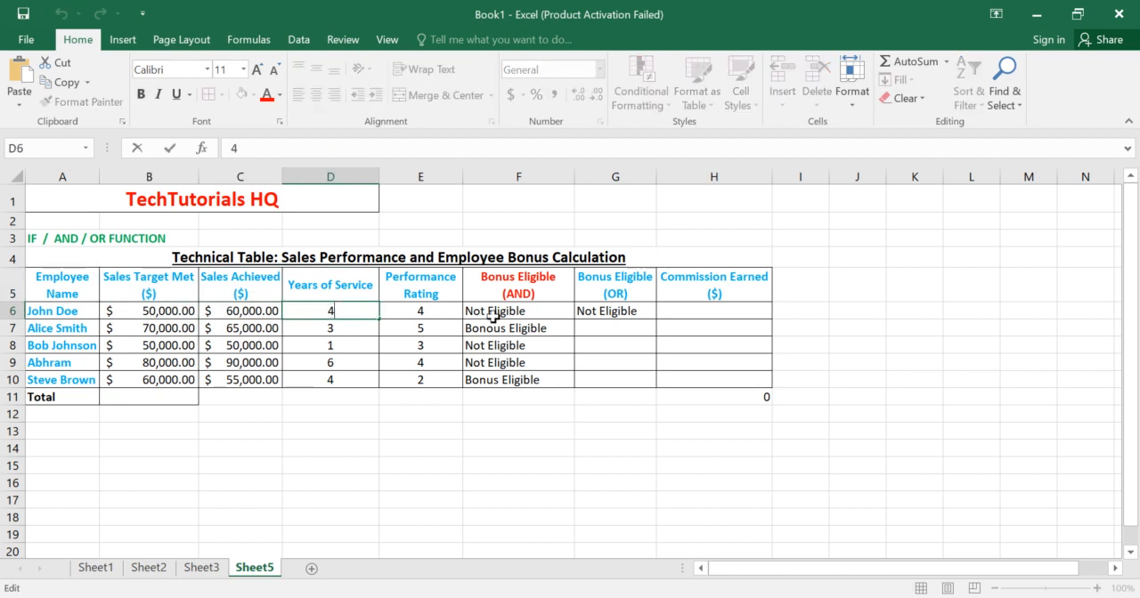
left_click(611, 314)
left_click(528, 314)
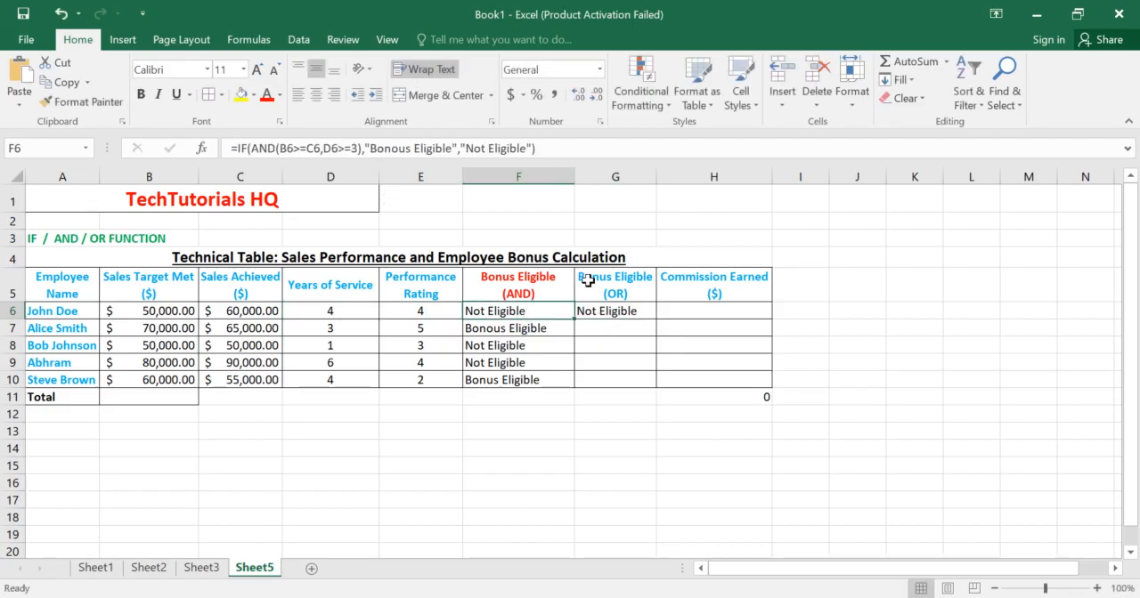
left_click(602, 309)
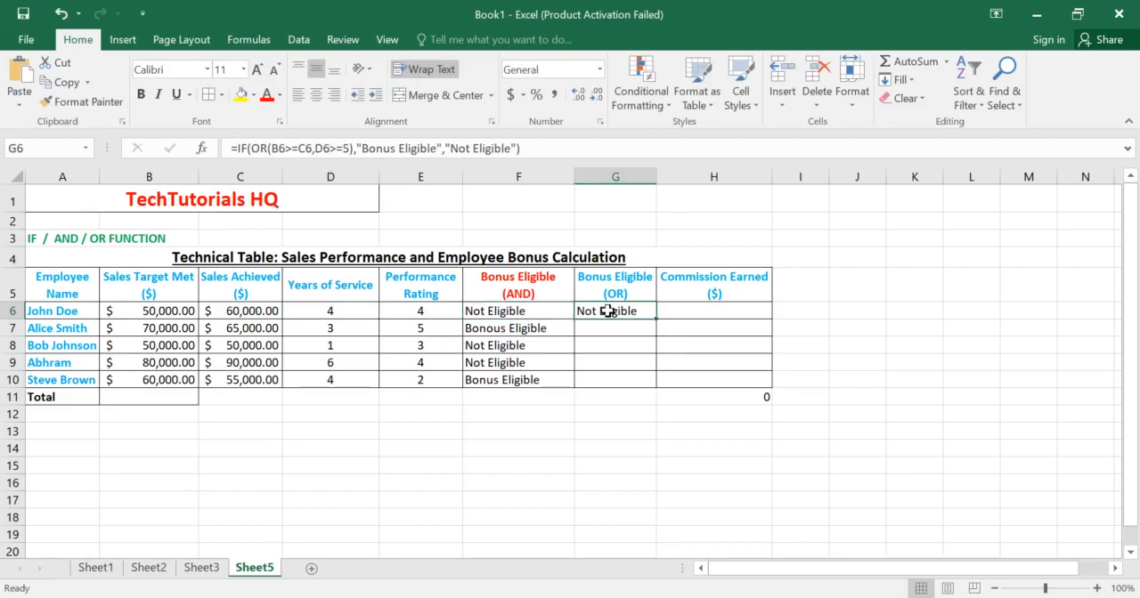
Step: Set the years of service in D6 to 5
double_click(364, 310)
key("BackSpace")
type("5")
key("Return")
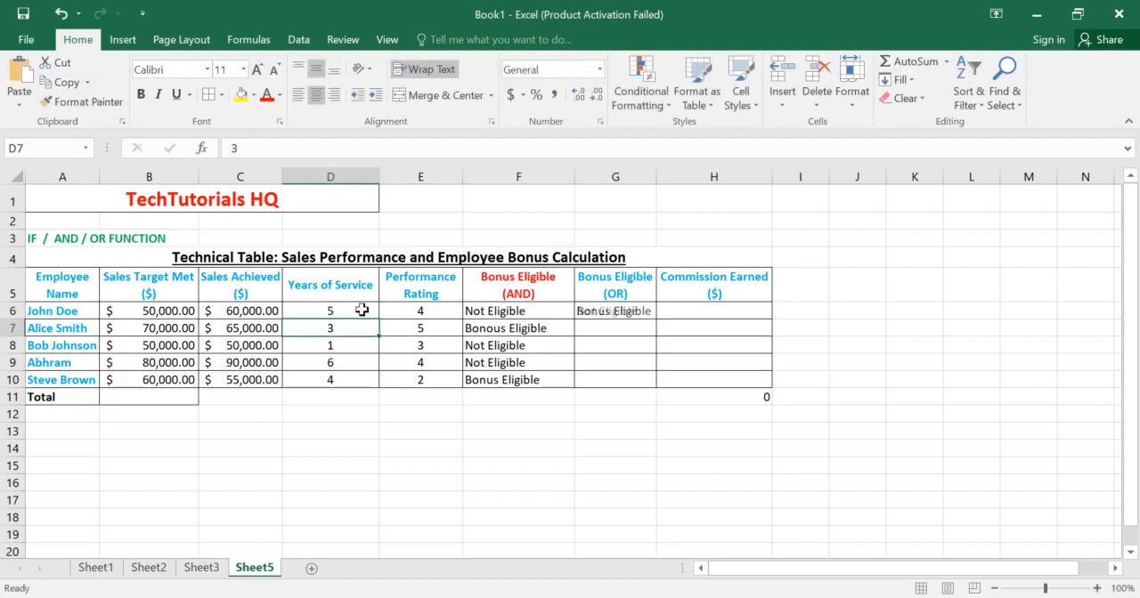
Step: Fill the OR formula from G6 down to G10 and look over the sales achieved in C7 to C9
left_click(643, 313)
left_click_drag(655, 316, 655, 388)
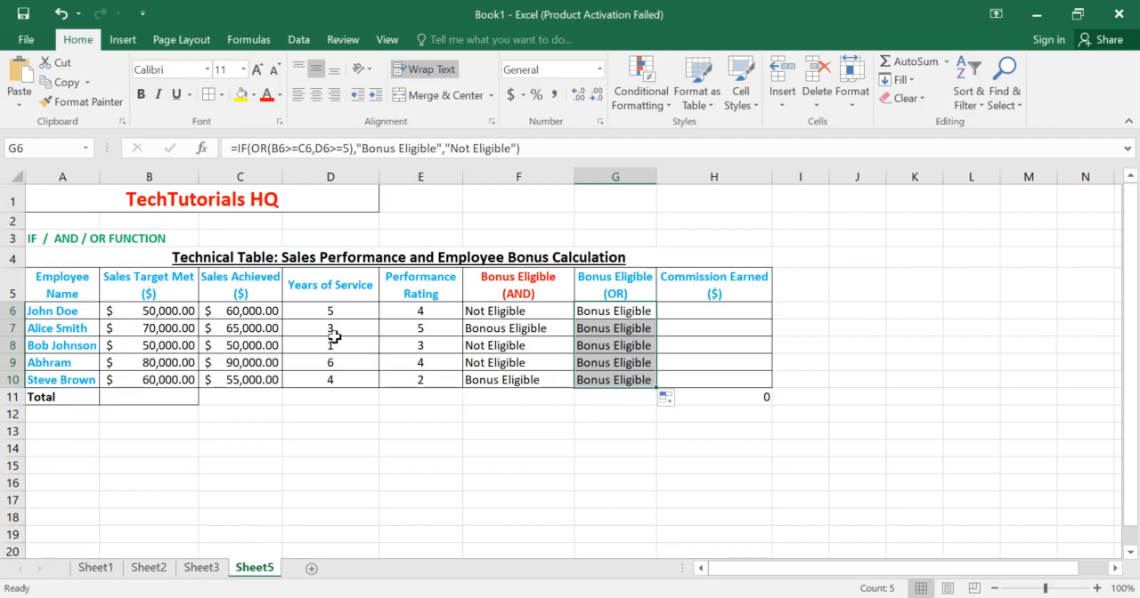
left_click(251, 328)
left_click(252, 345)
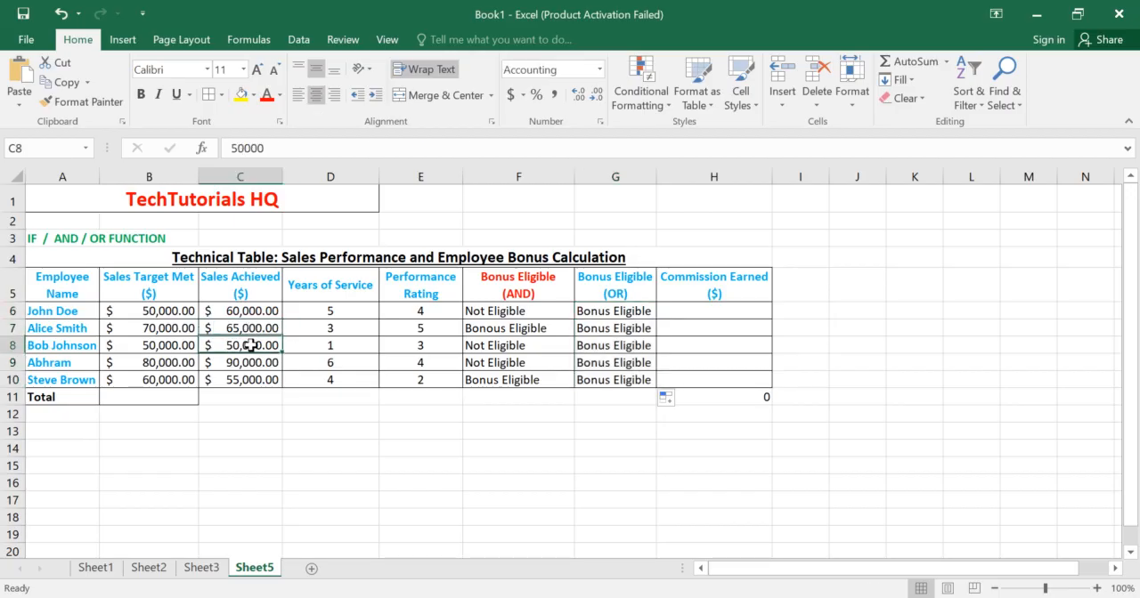
left_click(252, 363)
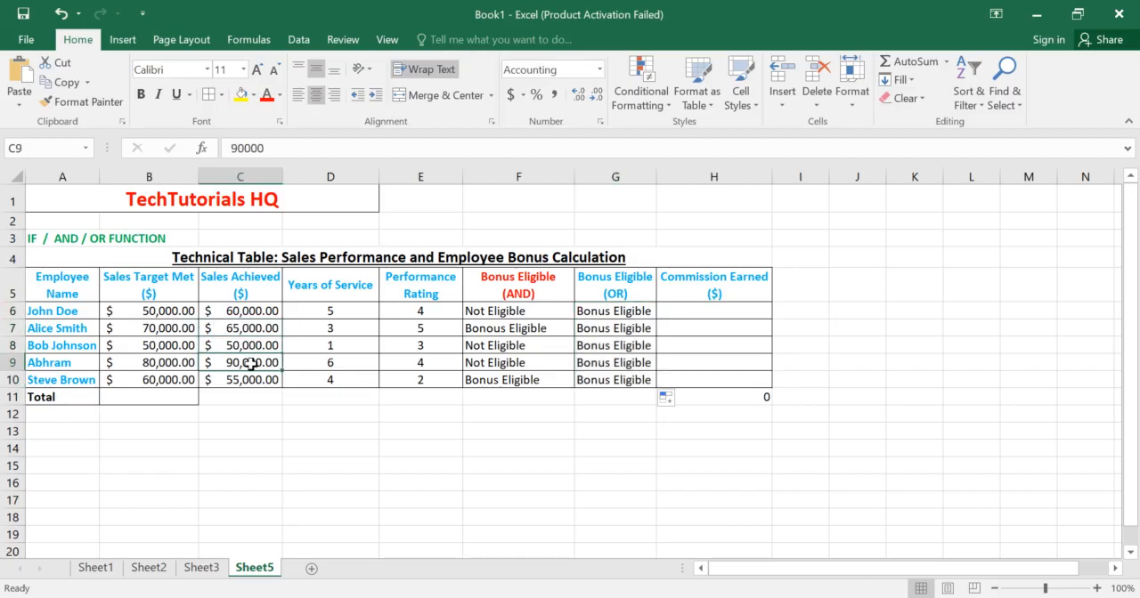
Step: Set the years of service in D8 to 5 to test the eligibility formulas in row 8
left_click(337, 346)
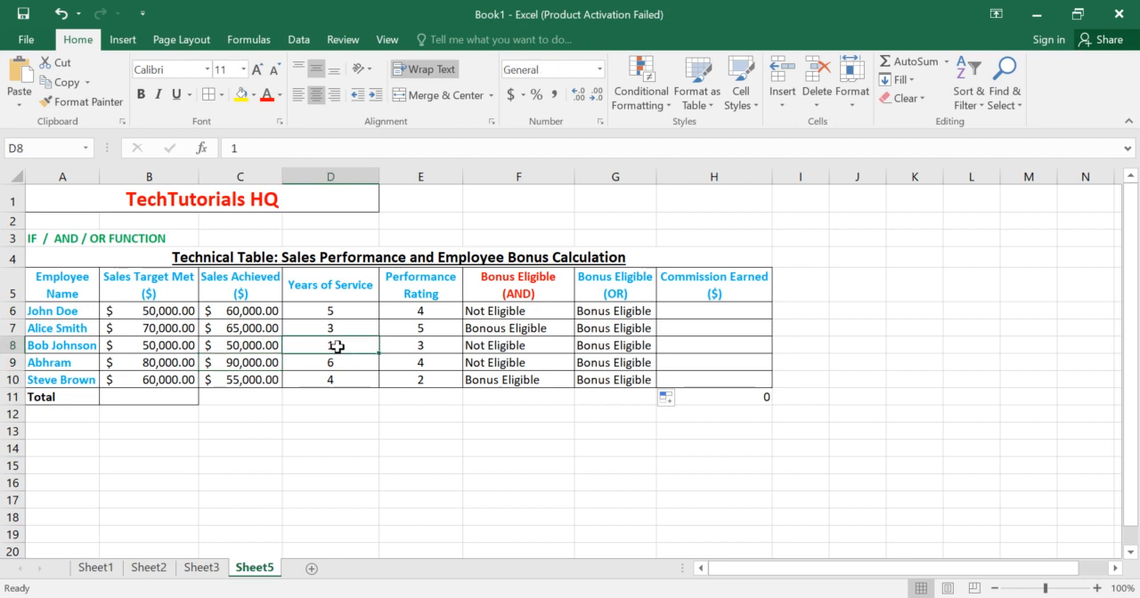
double_click(353, 345)
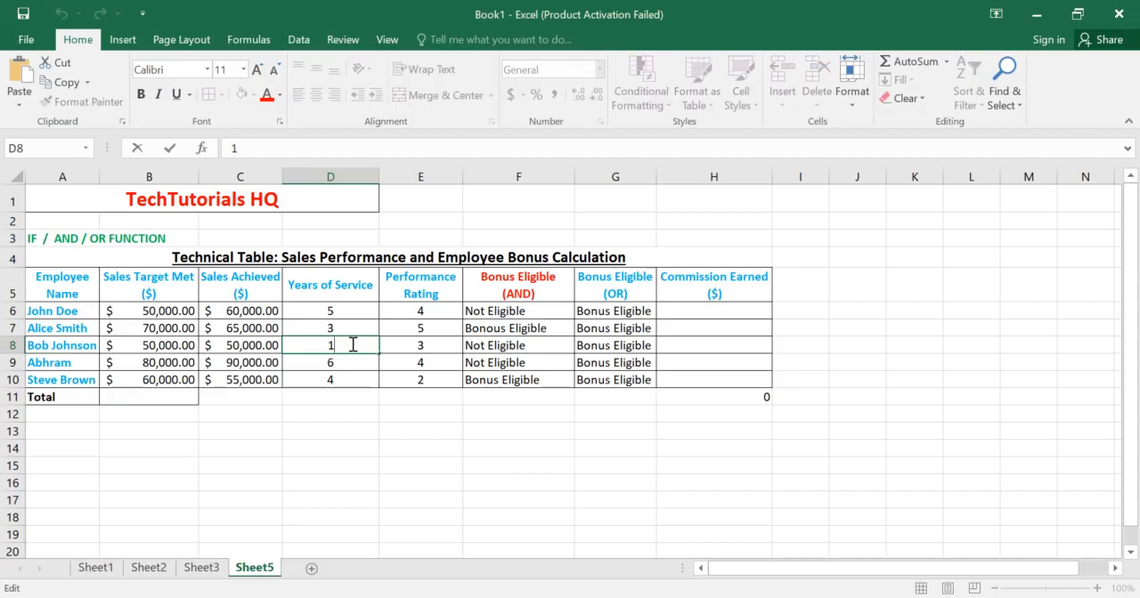
key("BackSpace")
type("5")
key("Return")
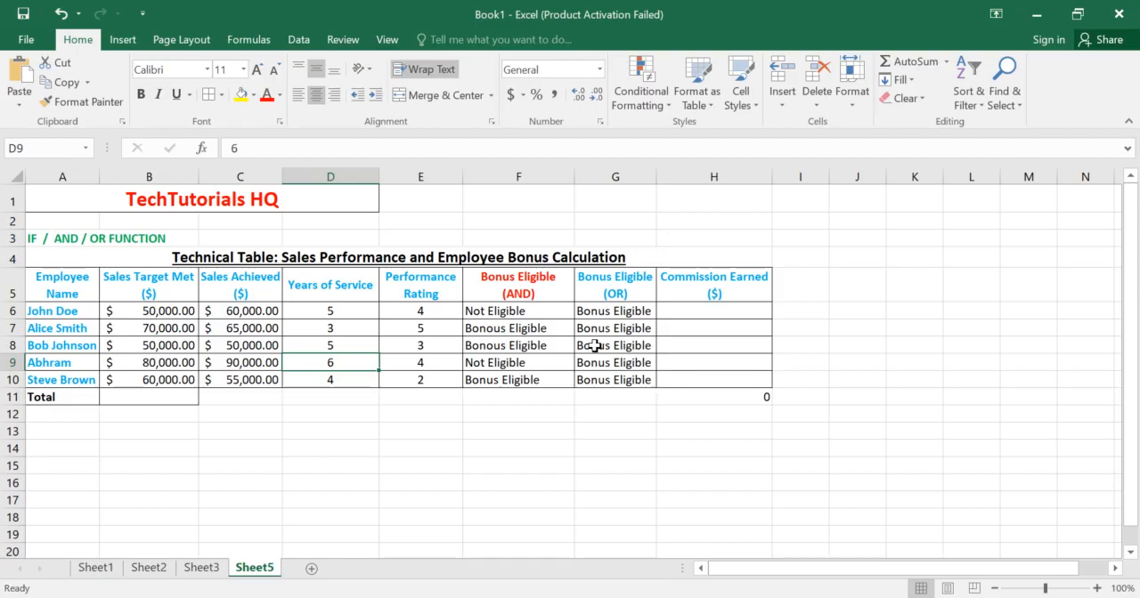
Step: Set the years of service in D7 to 6 to test the eligibility formulas in row 7
left_click(338, 328)
double_click(341, 330)
key("BackSpace")
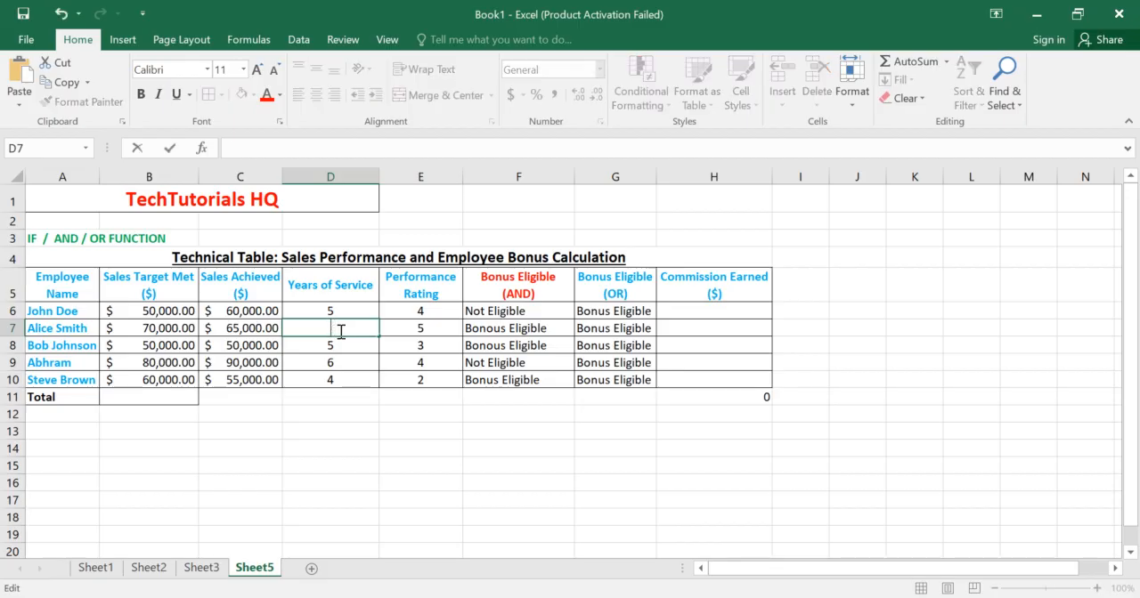
type("6")
key("Return")
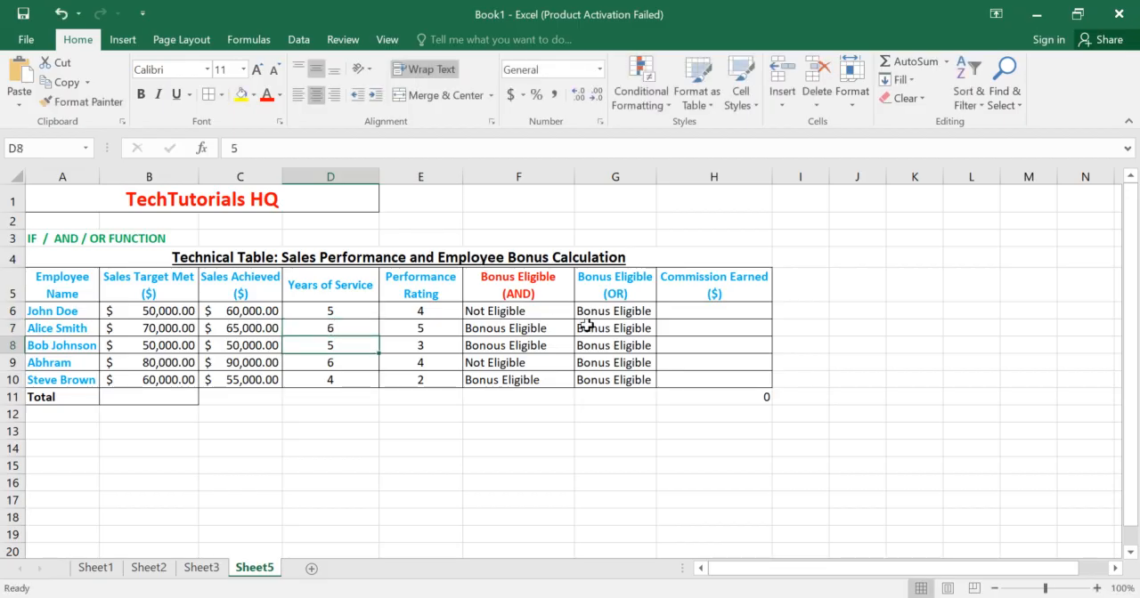
Step: Set the years of service in D7 to 1 and check the AND formulas in F7 and F6
left_click(354, 328)
double_click(354, 328)
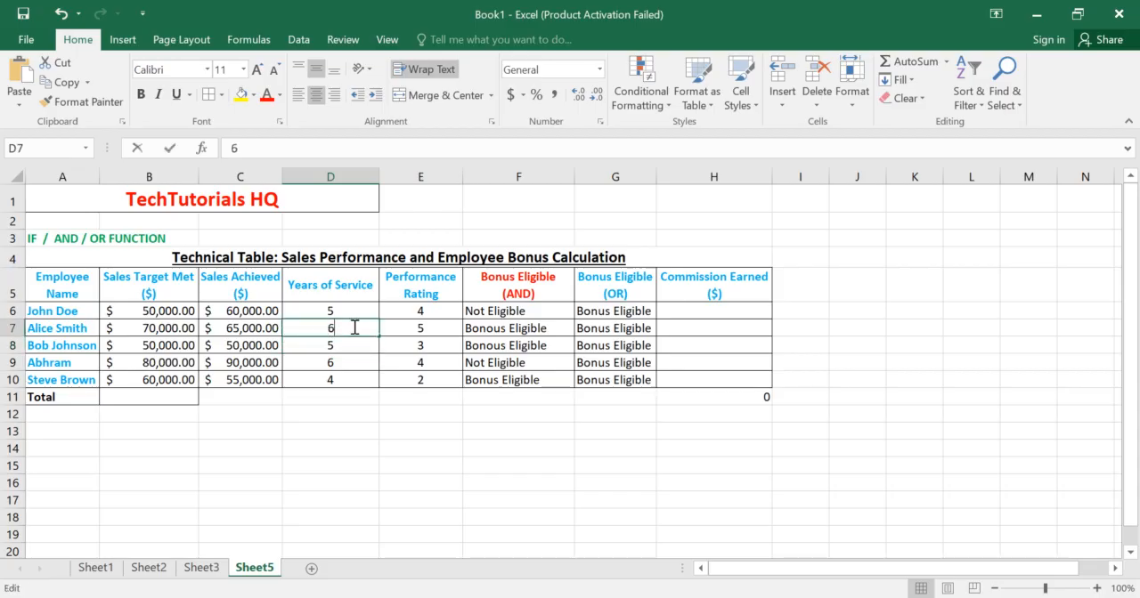
type("2")
key("Return")
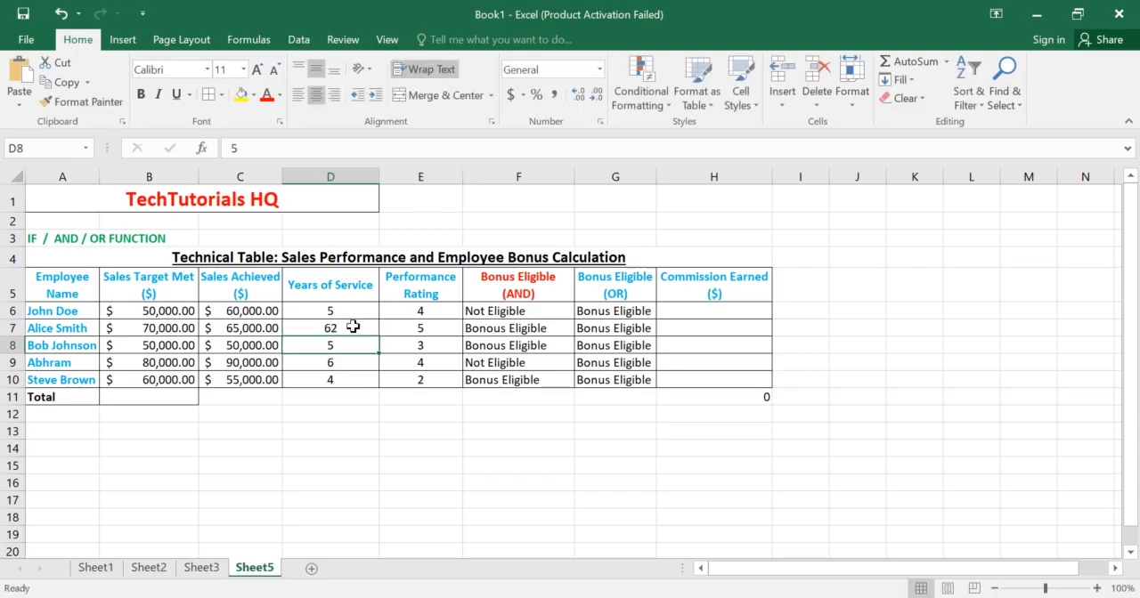
double_click(353, 327)
key("BackSpace")
key("BackSpace")
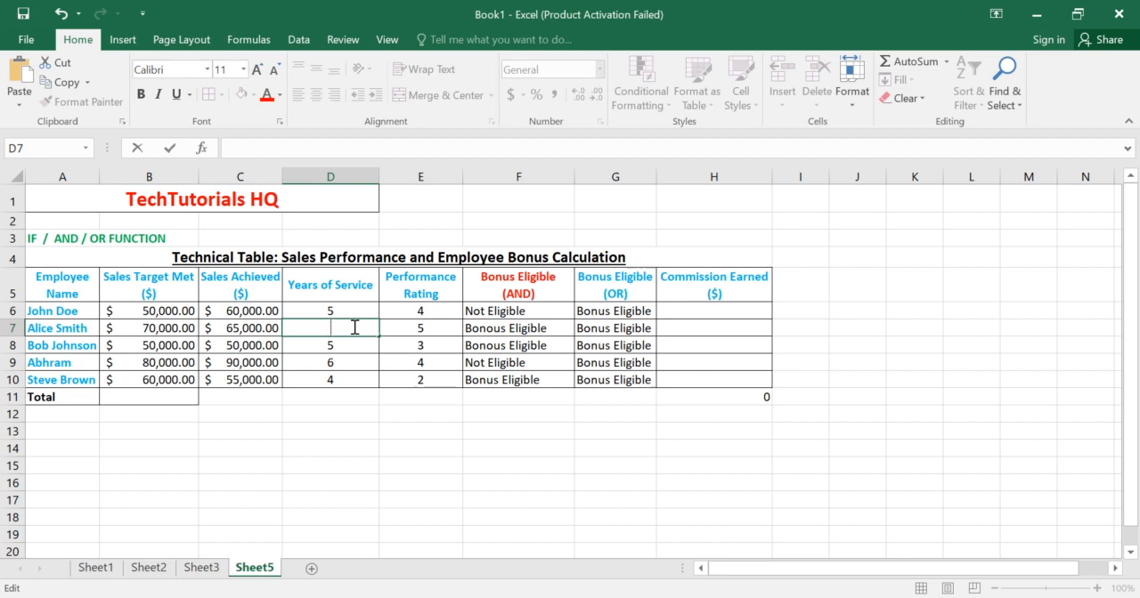
type("1")
key("Return")
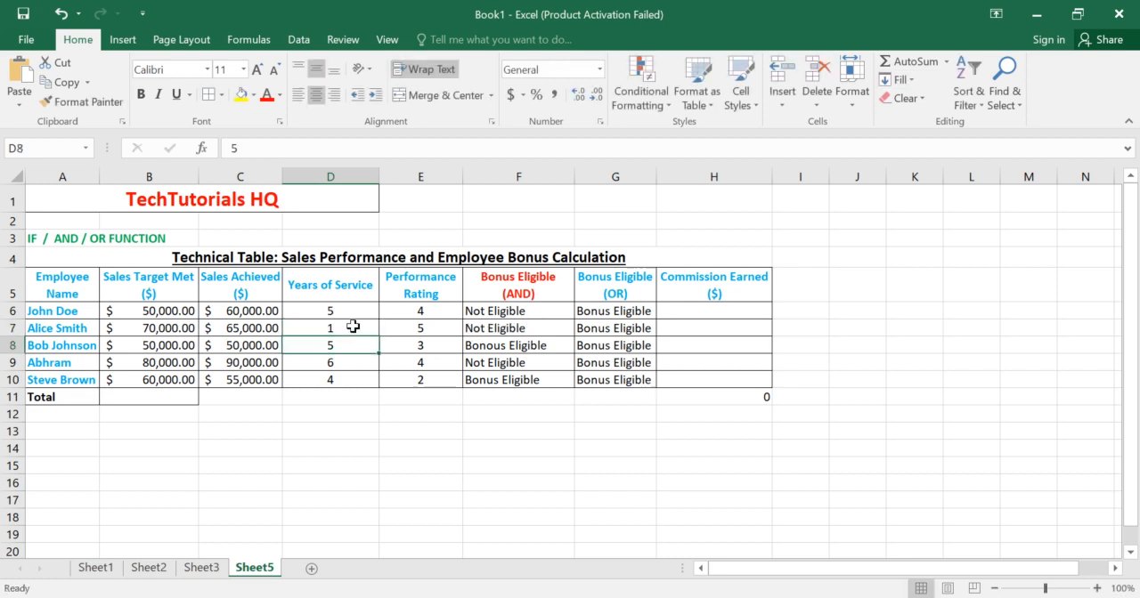
left_click(492, 328)
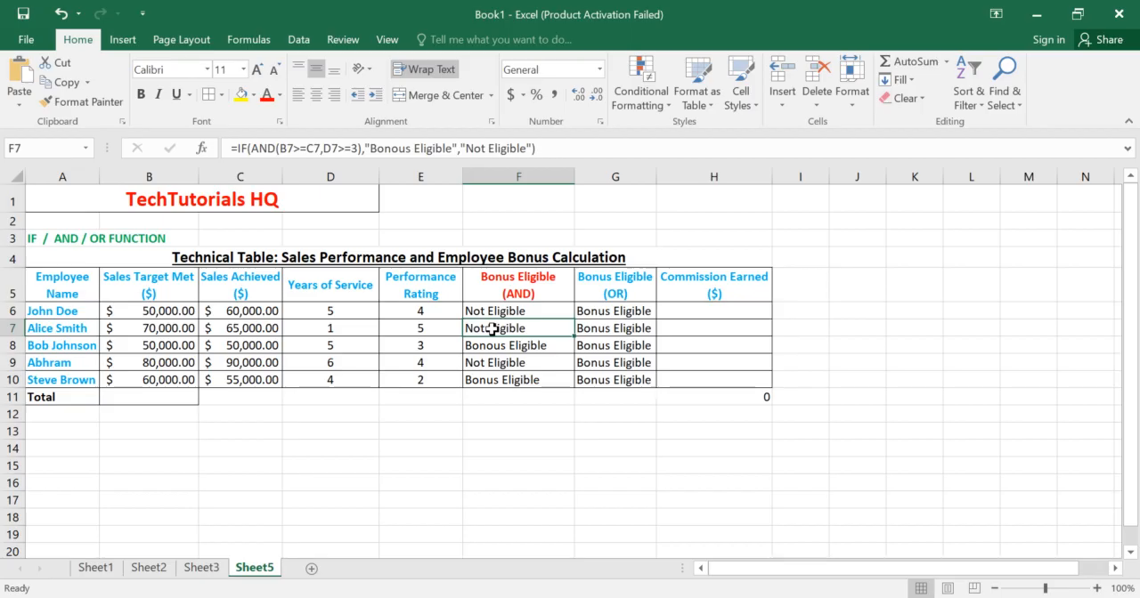
key("Up")
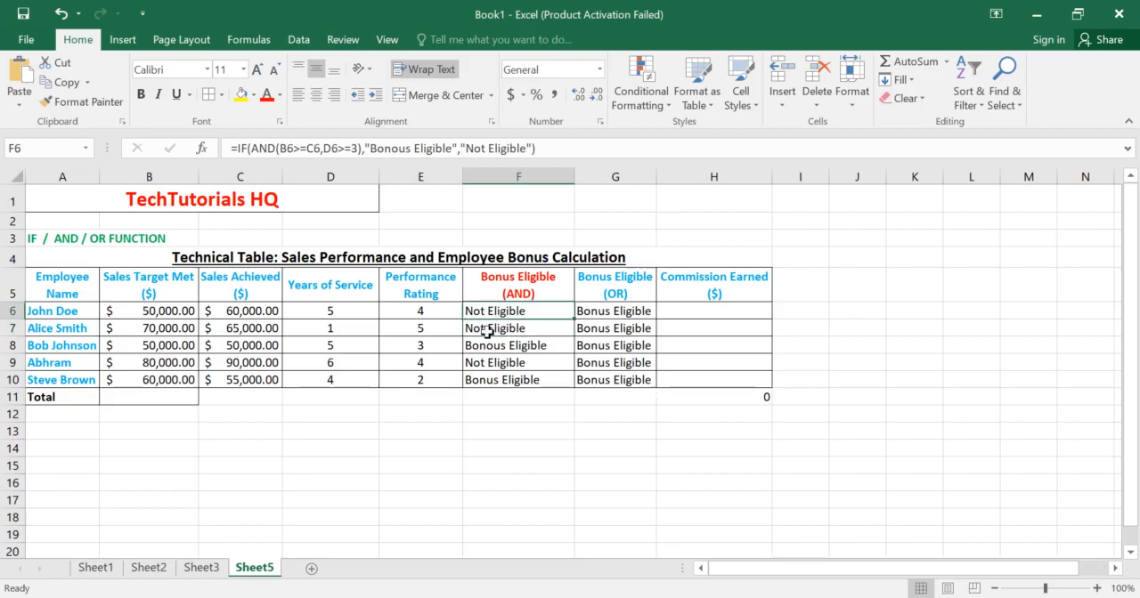
Step: Check the AND formula in F8 and set the years of service in D8 to 1
left_click(487, 344)
left_click(368, 346)
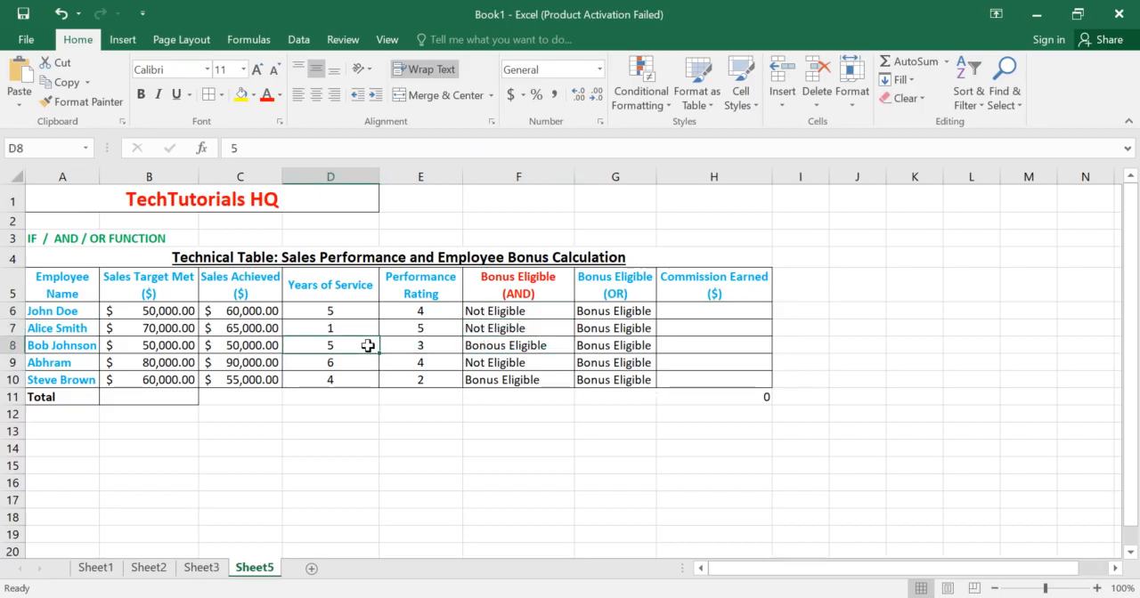
double_click(367, 346)
type("1")
key("Return")
key("Up")
double_click(368, 345)
key("BackSpace")
key("BackSpace")
type("1")
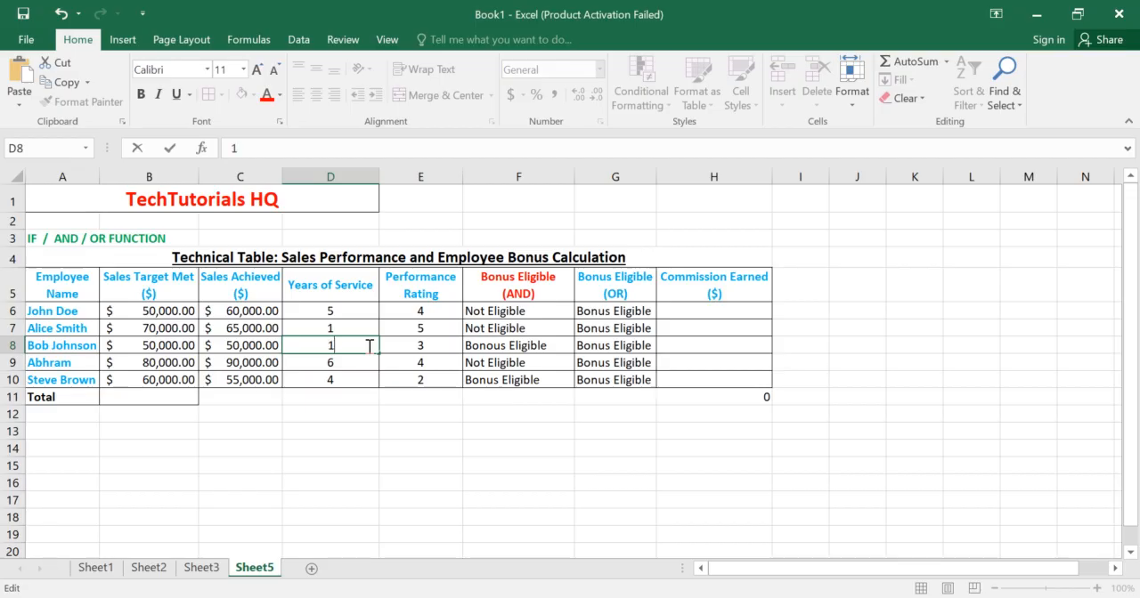
key("Return")
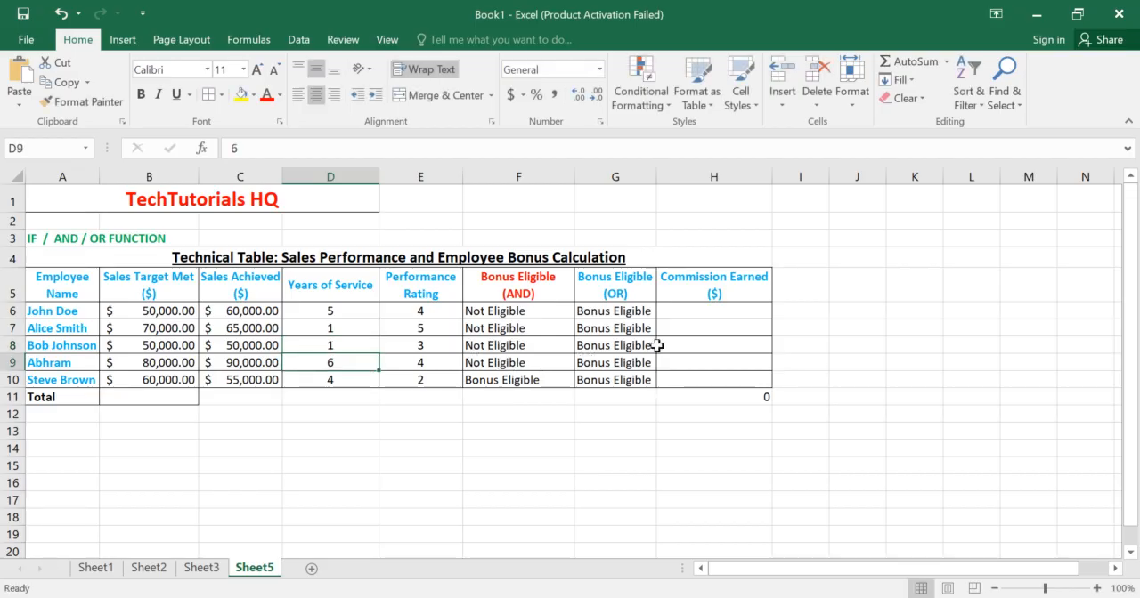
left_click(692, 308)
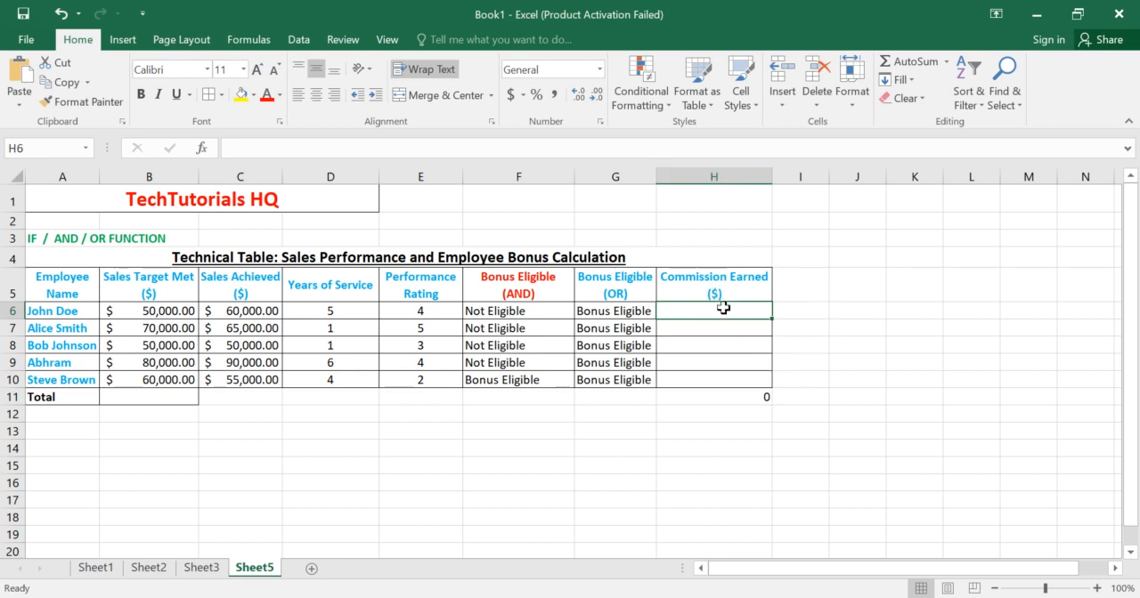
type("0")
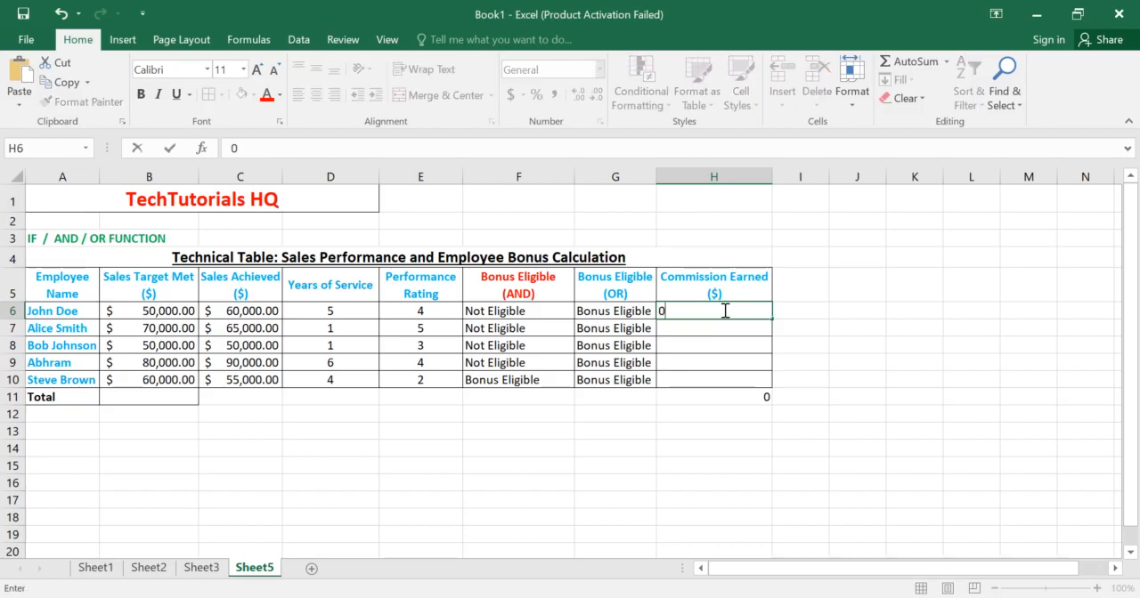
type(".05")
key("BackSpace")
key("BackSpace")
key("BackSpace")
key("BackSpace")
Step: Enter the commission formula =C6*0.05 in H6 and fill it down to H10
type("=")
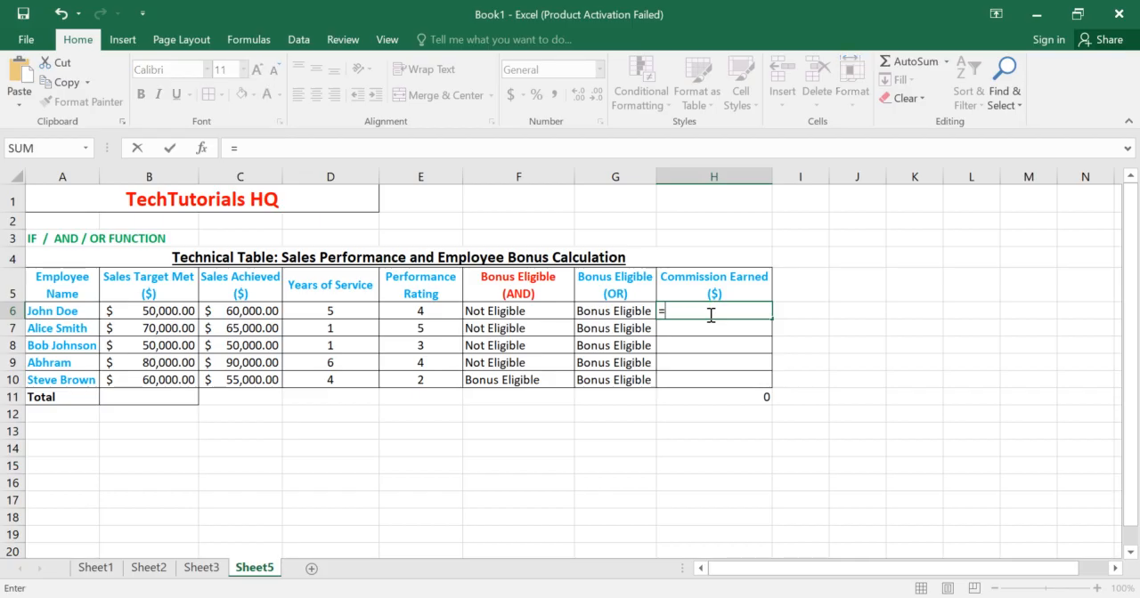
left_click(263, 308)
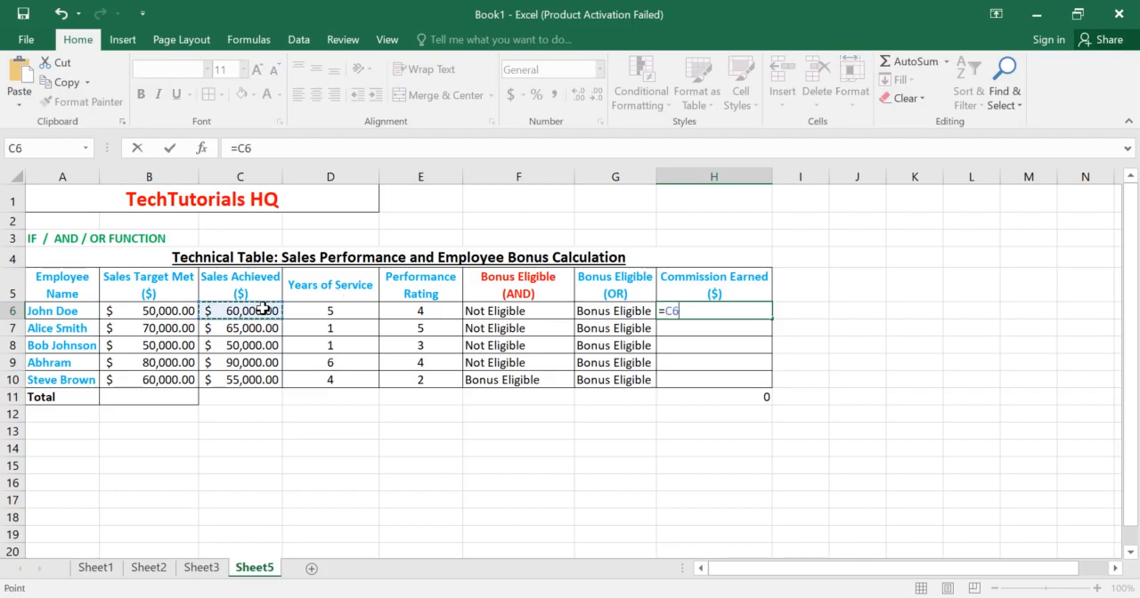
type("*")
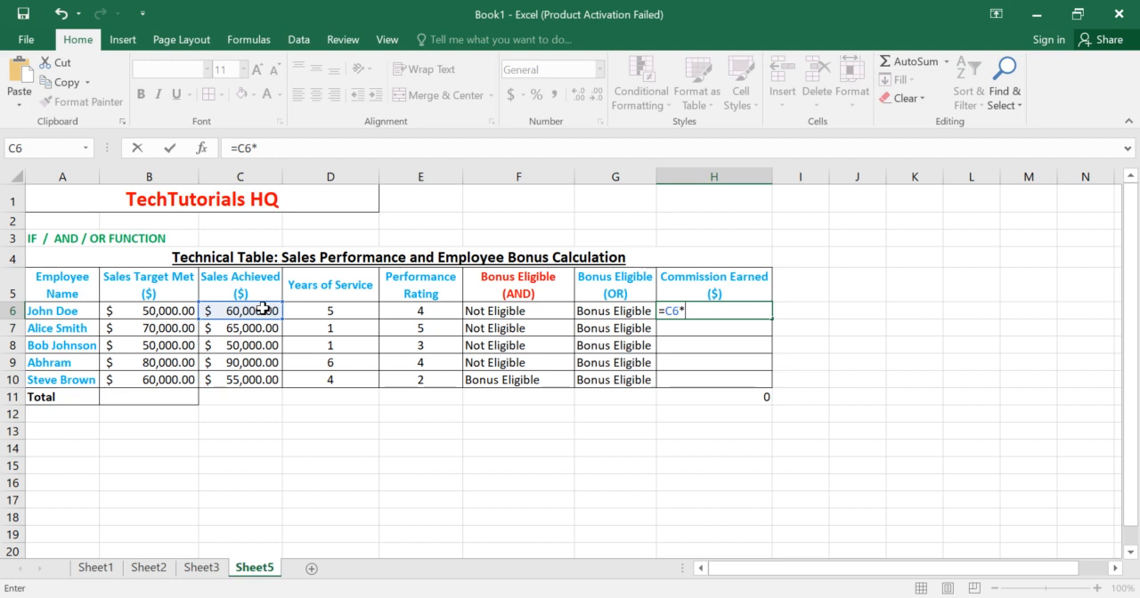
type("0.05")
key("Return")
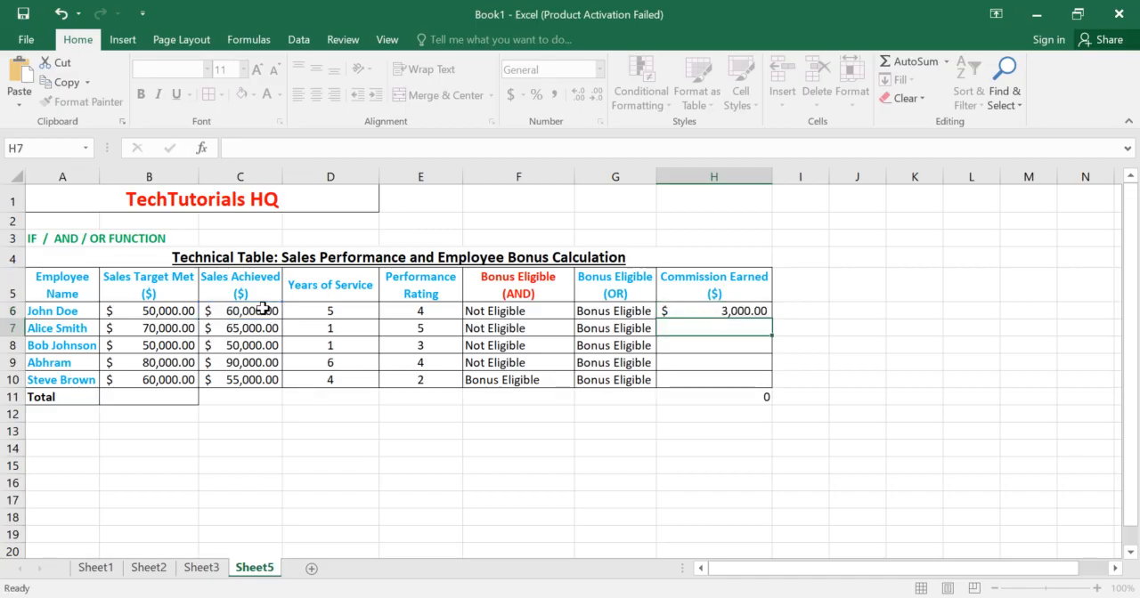
left_click(762, 310)
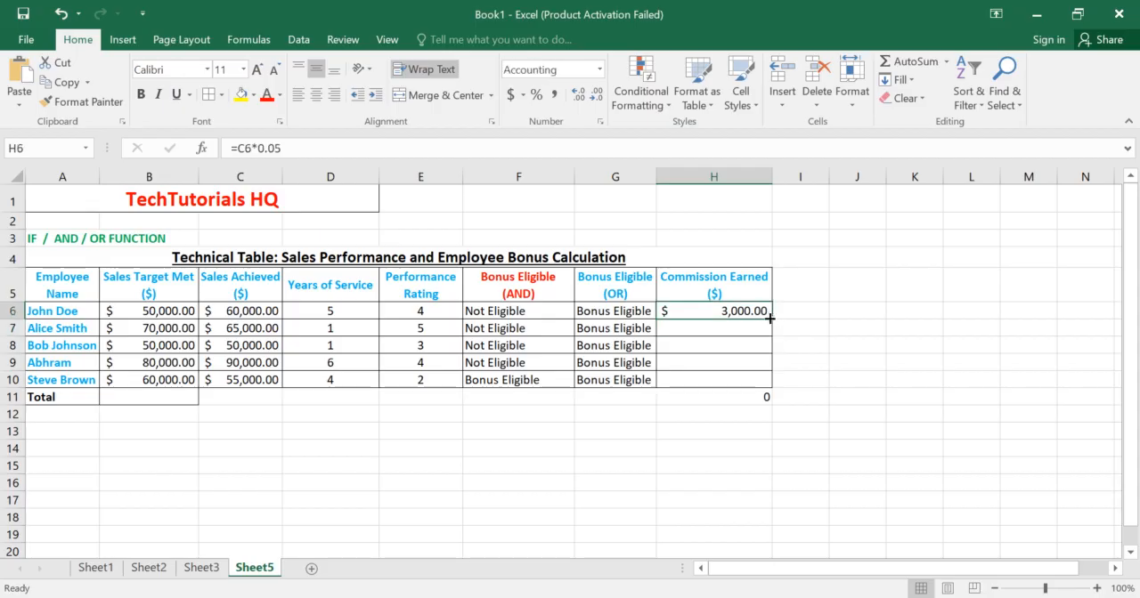
left_click_drag(769, 317, 772, 386)
Step: Correct the commission total in H11 by replacing its summed range so the formula reads =SUM(H6:H10)
left_click(732, 396)
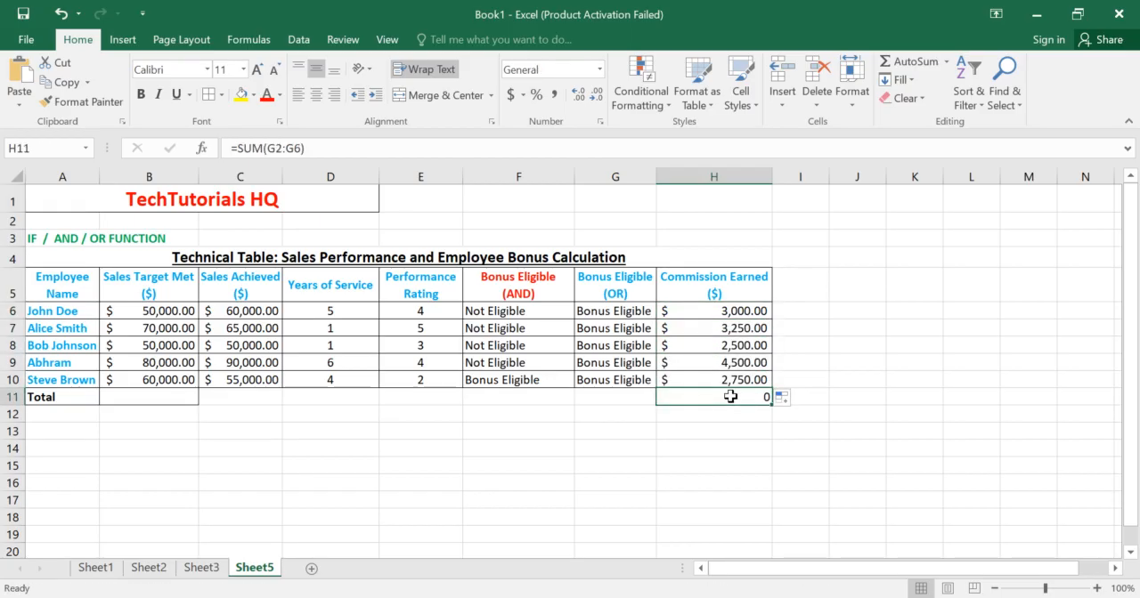
double_click(731, 397)
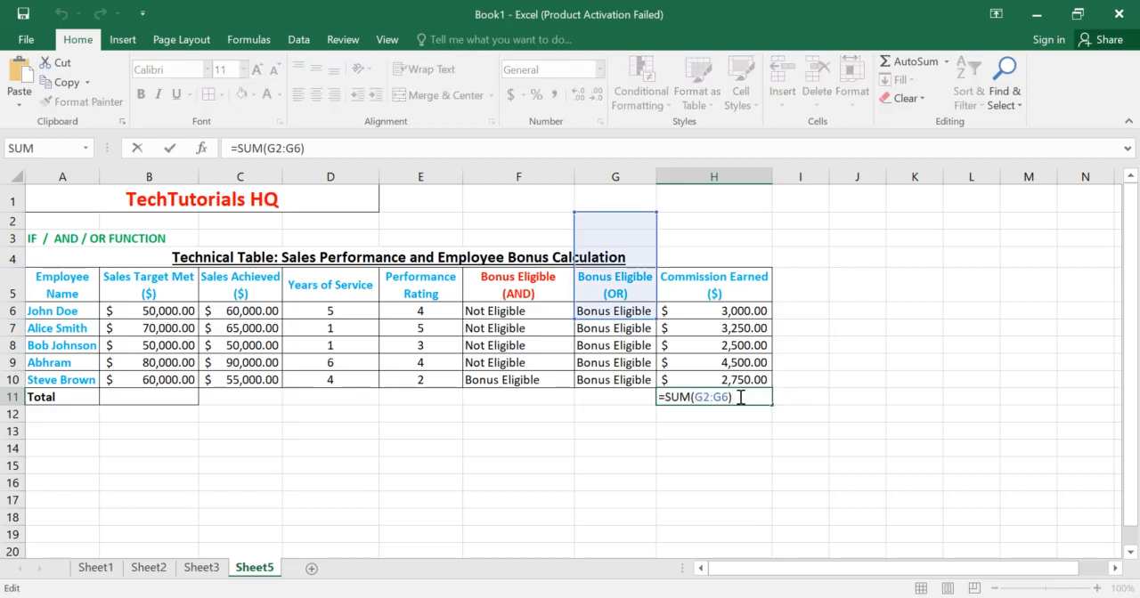
left_click(731, 398)
key("BackSpace")
key("BackSpace")
key("BackSpace")
key("BackSpace")
key("BackSpace")
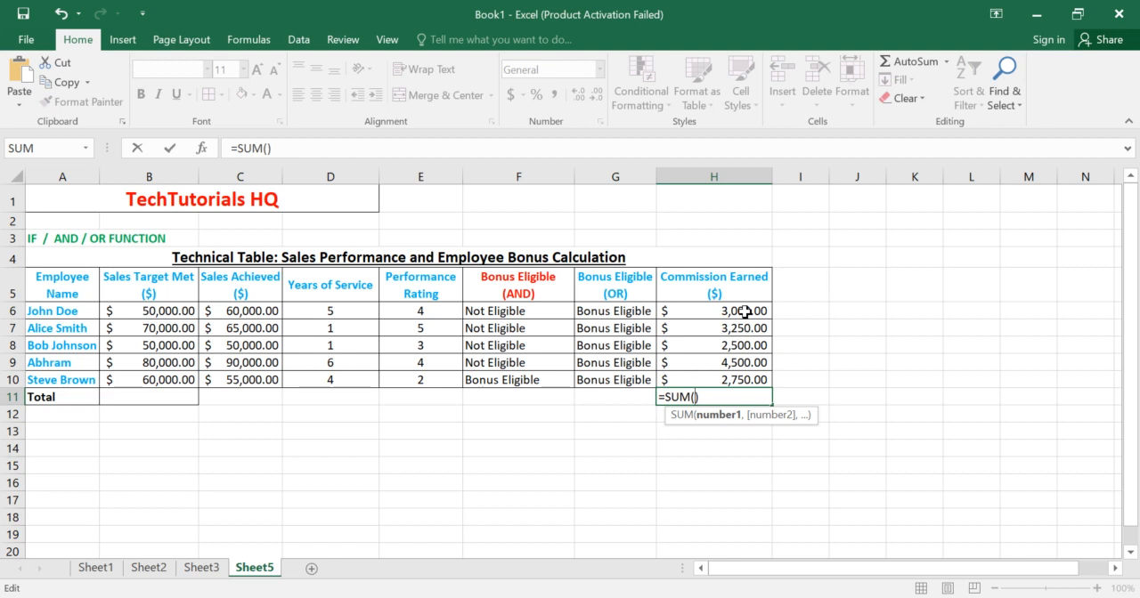
key("Right")
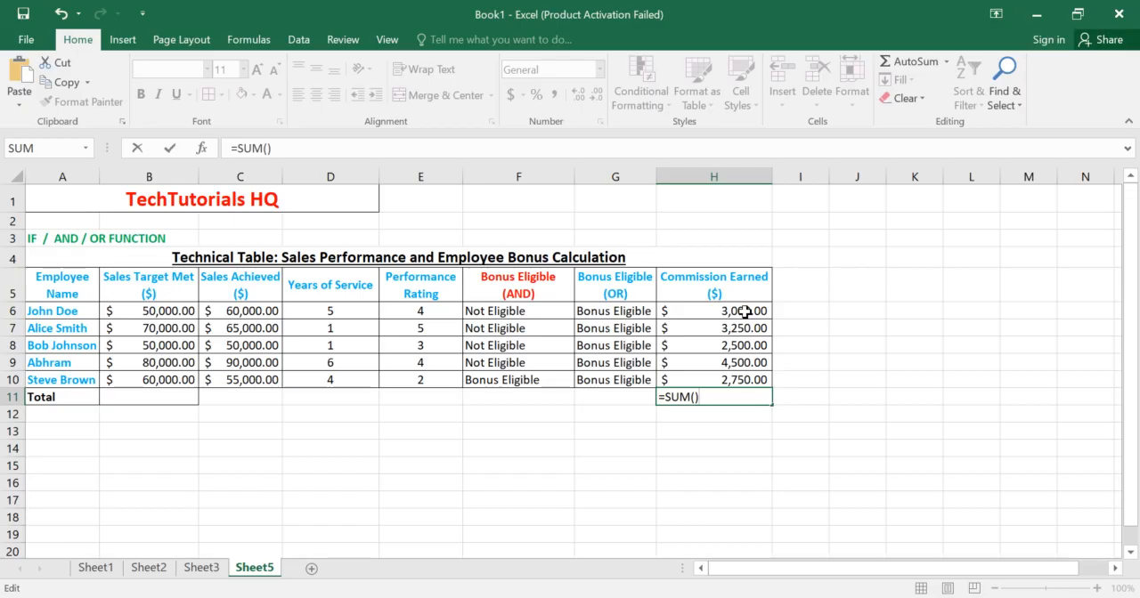
key("BackSpace")
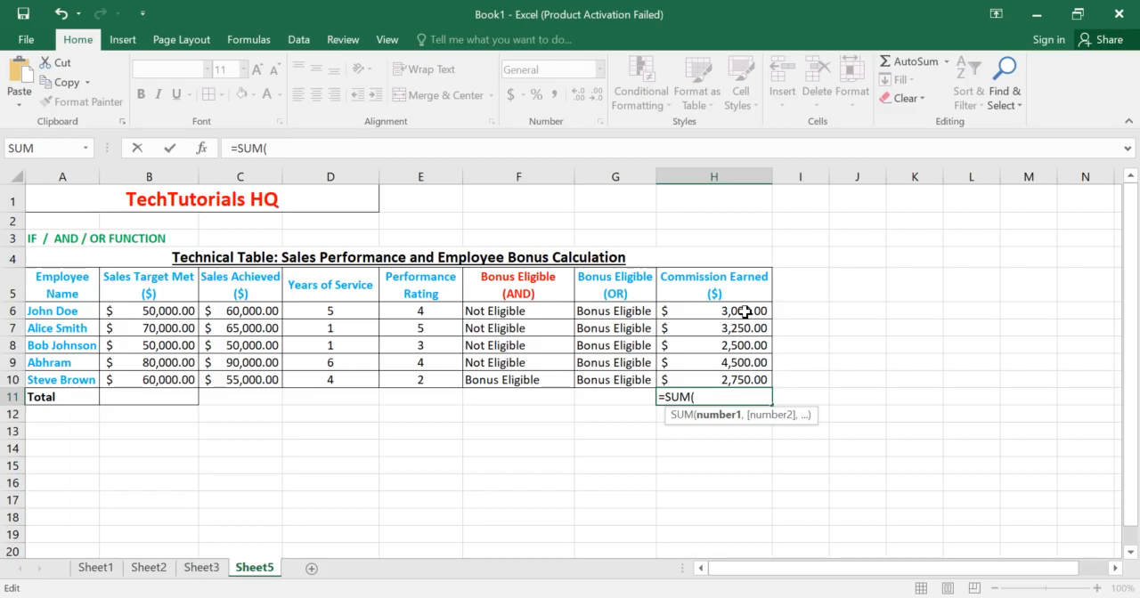
left_click(744, 311)
key("shift+Down")
key("shift+Down")
key("shift+Down")
key("shift+Down")
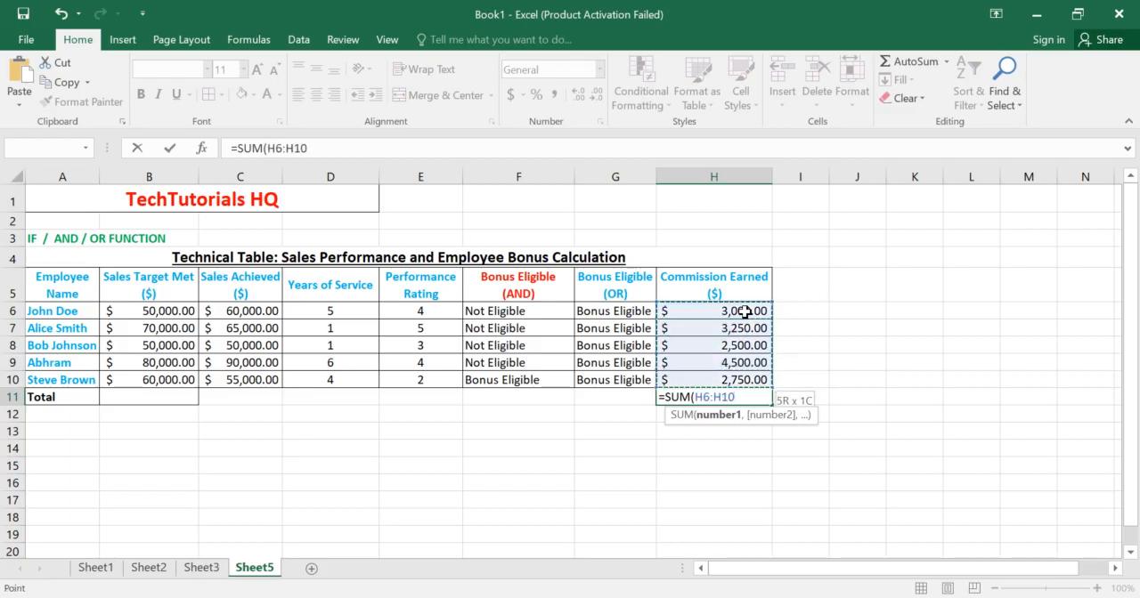
key("Return")
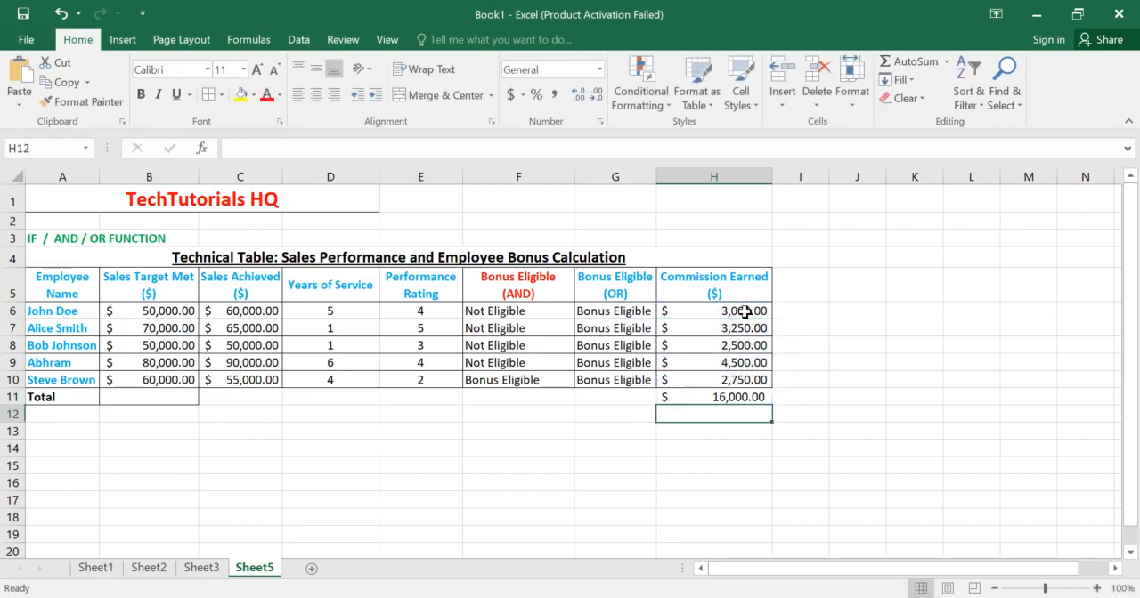
left_click(746, 397)
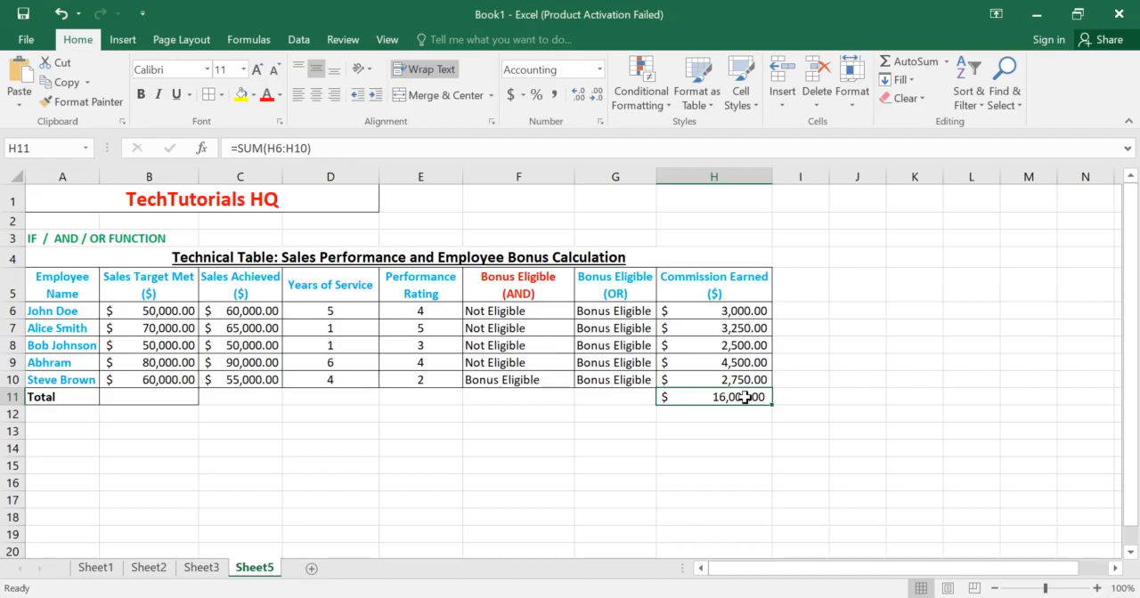
Step: Enter the formula =SUM(H6:H10) in B11 so the Total row also gives the commission total beside its label
left_click(146, 399)
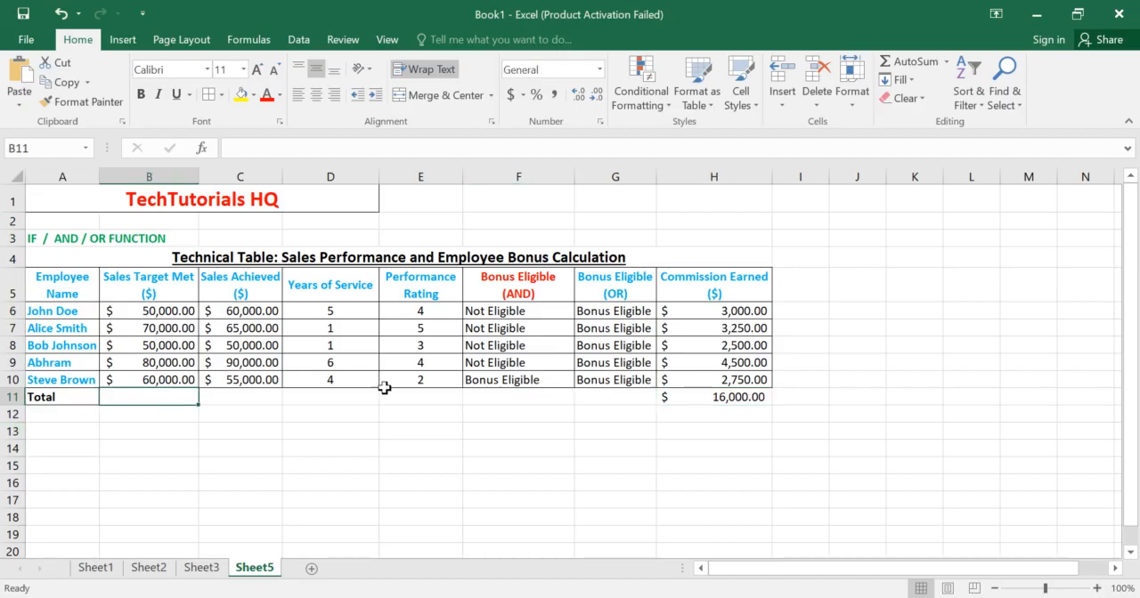
left_click(700, 394)
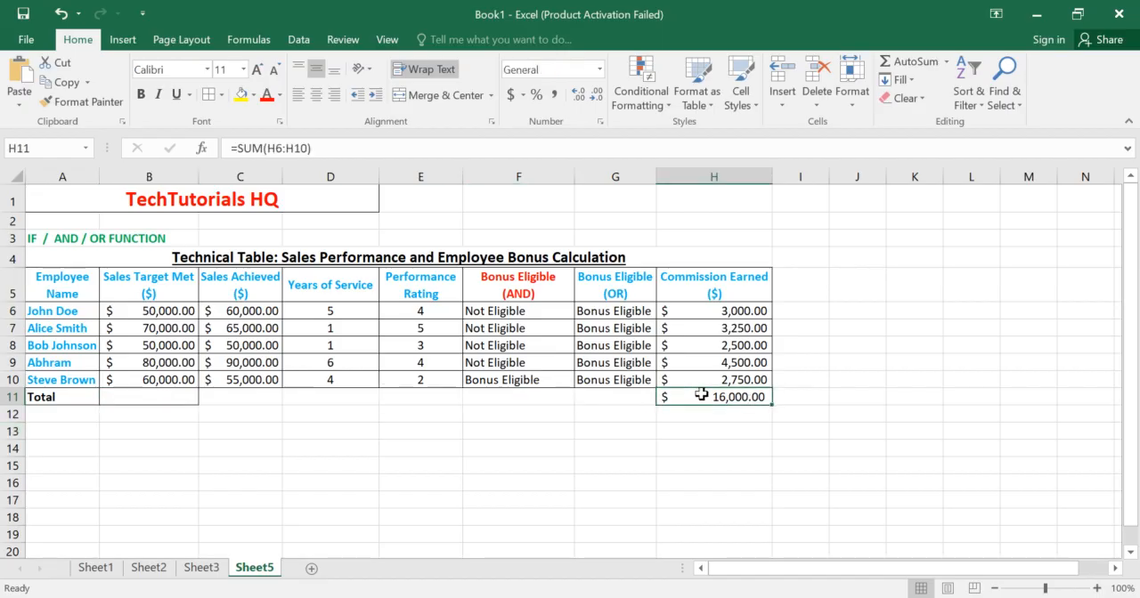
left_click(154, 392)
type("=sum")
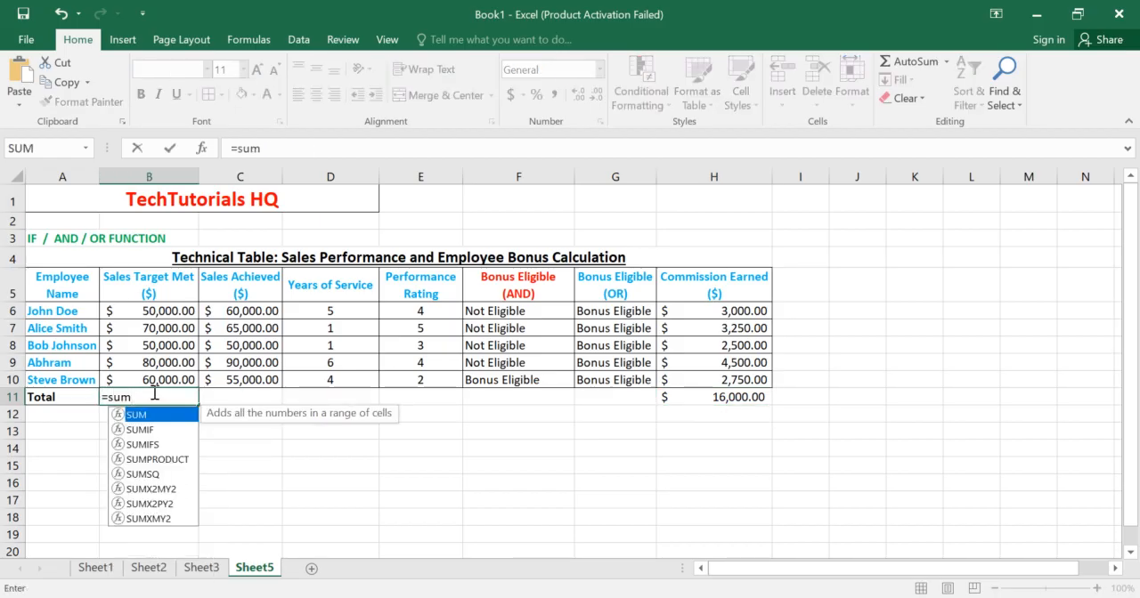
type("(")
left_click_drag(734, 311, 732, 313)
key("shift+Down")
key("shift+Down")
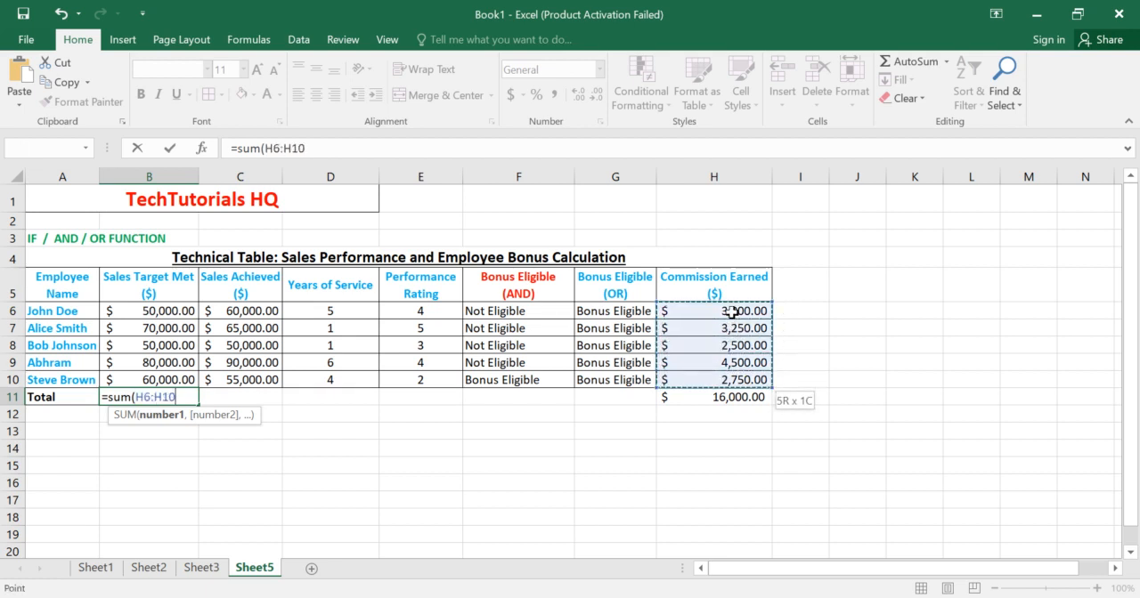
type(")")
key("Return")
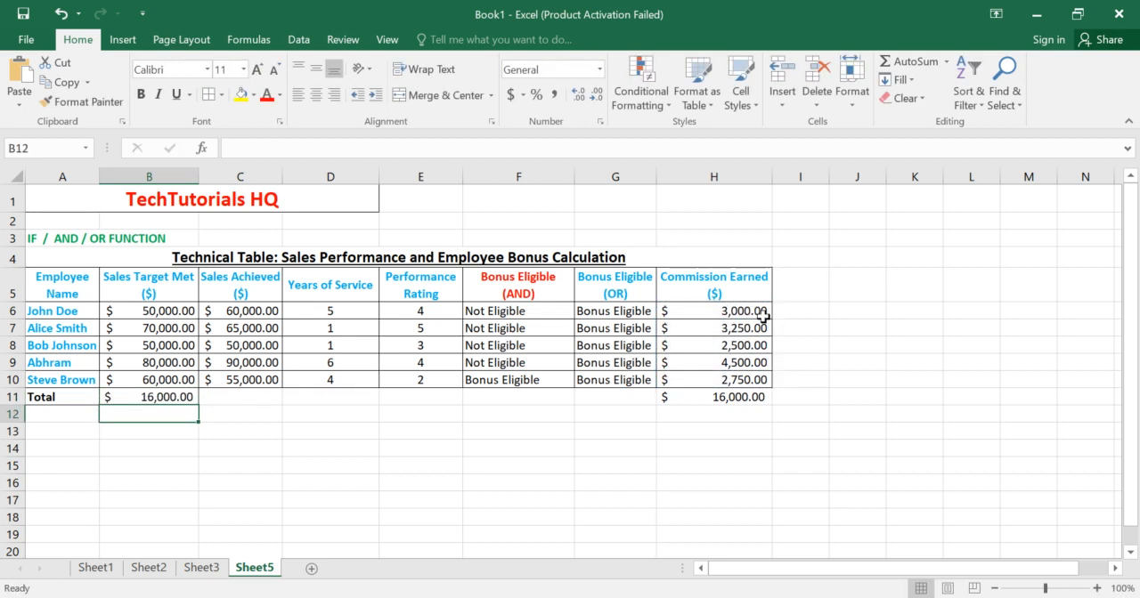
left_click(178, 397)
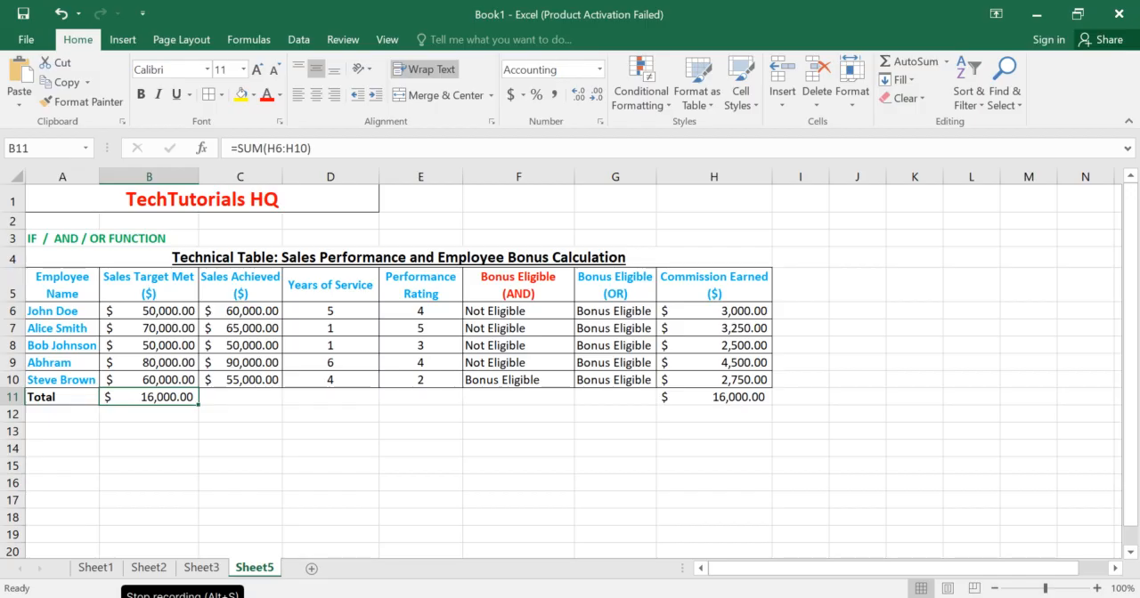
left_click(34, 239)
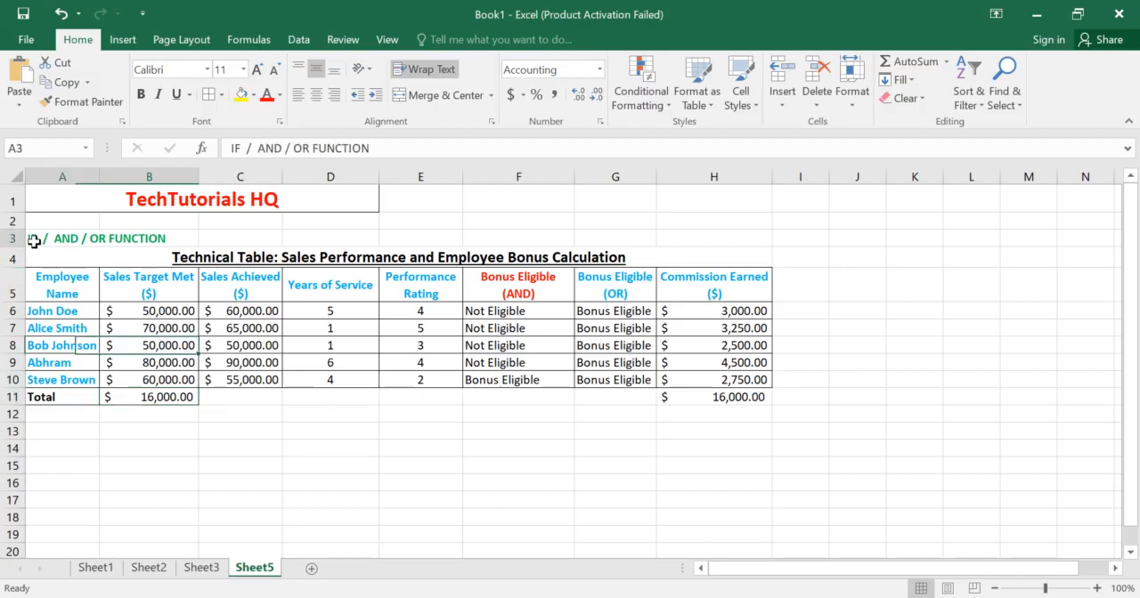